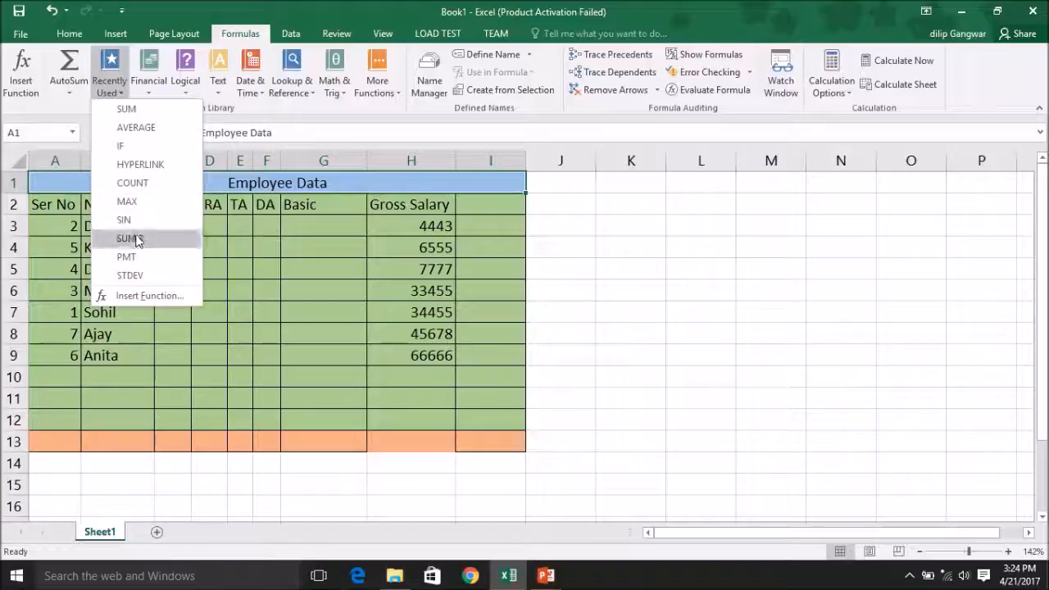
# - Examine the Financial and Logical function lists in the function library, including the description of the IF function
pyautogui.click(149, 90)
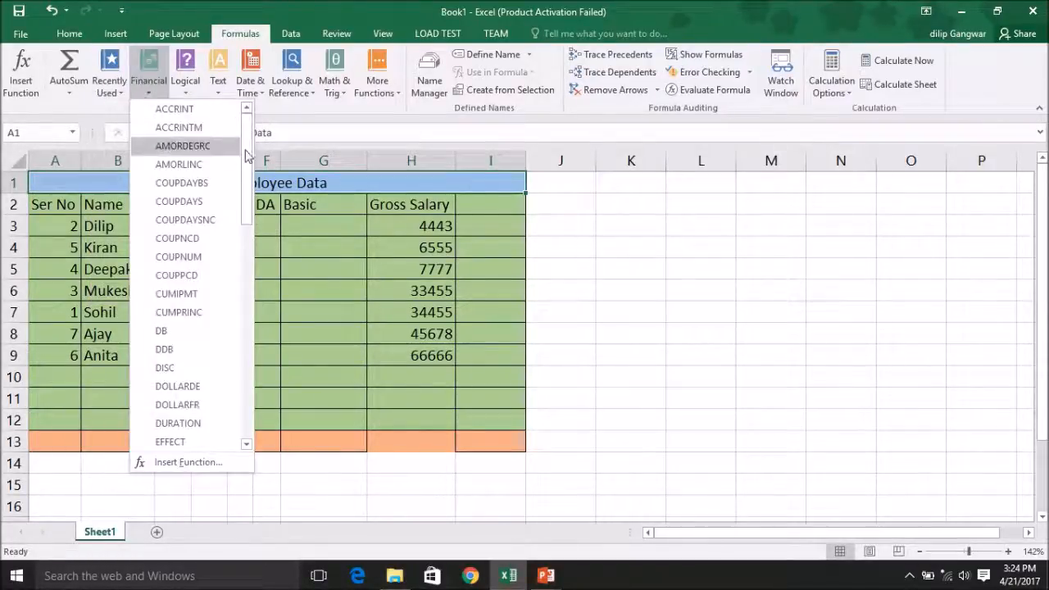
pyautogui.moveTo(253, 154)
pyautogui.mouseDown()
pyautogui.moveTo(260, 273)
pyautogui.moveTo(259, 149)
pyautogui.mouseUp()
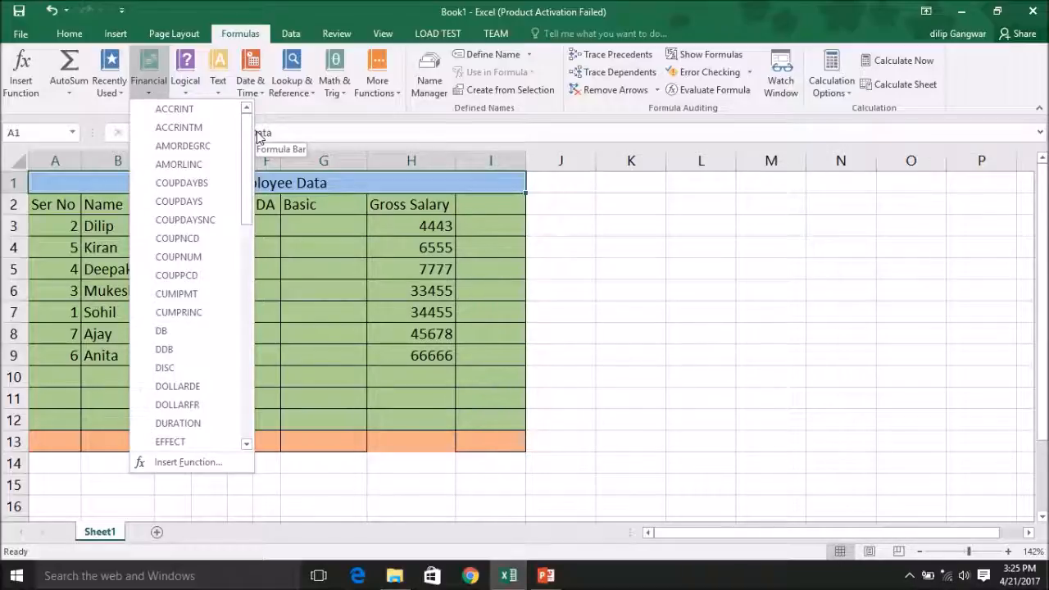
pyautogui.click(189, 97)
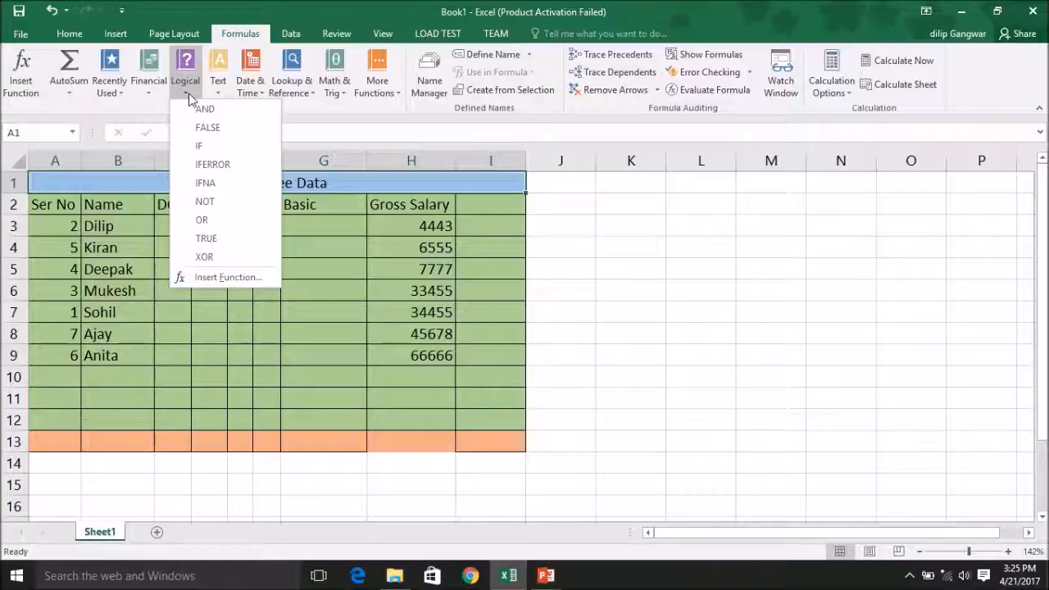
pyautogui.click(188, 95)
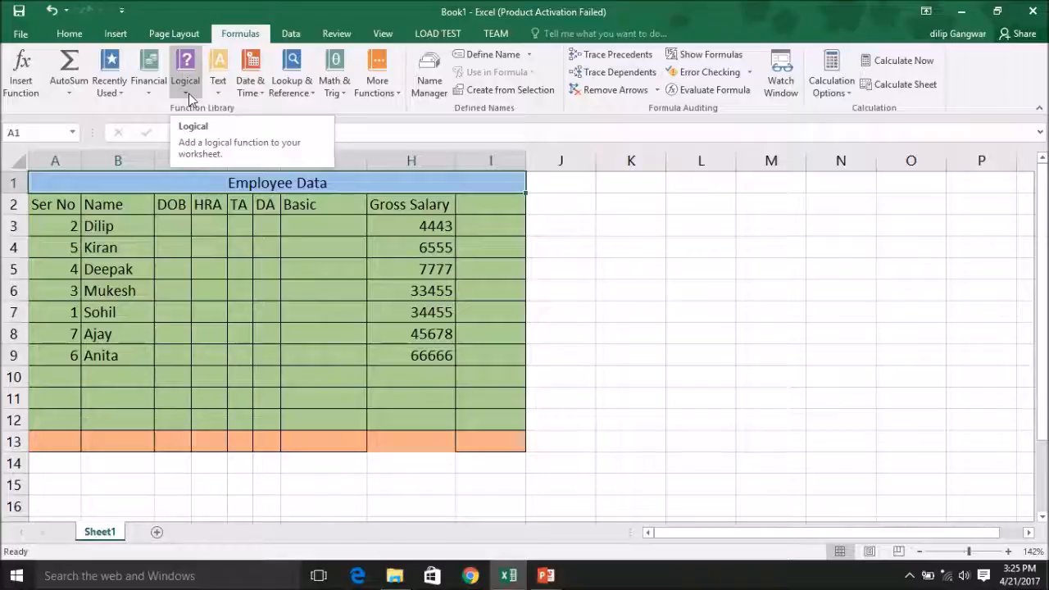
pyautogui.press('Down')
pyautogui.press('Left')
pyautogui.press('Left')
pyautogui.press('Left')
pyautogui.press('Left')
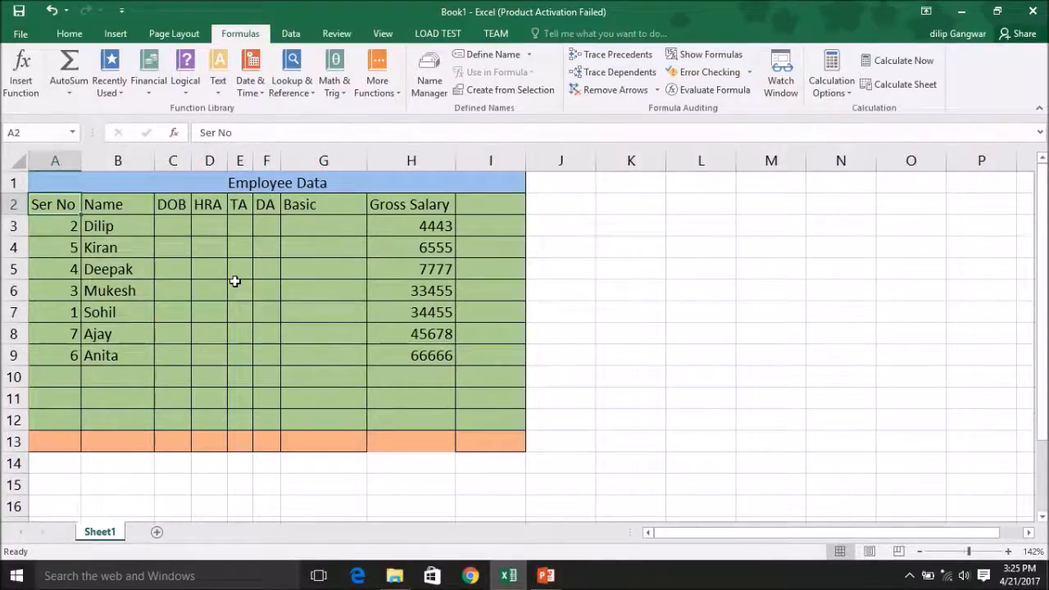
pyautogui.press('Up')
pyautogui.press('Down')
pyautogui.press('Down')
pyautogui.press('Down')
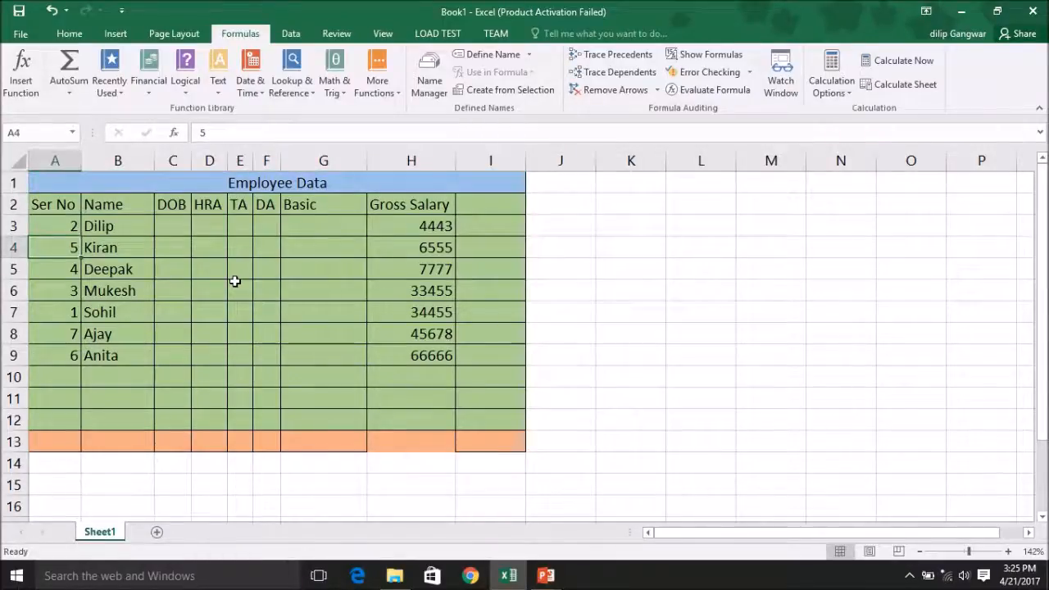
pyautogui.click(185, 92)
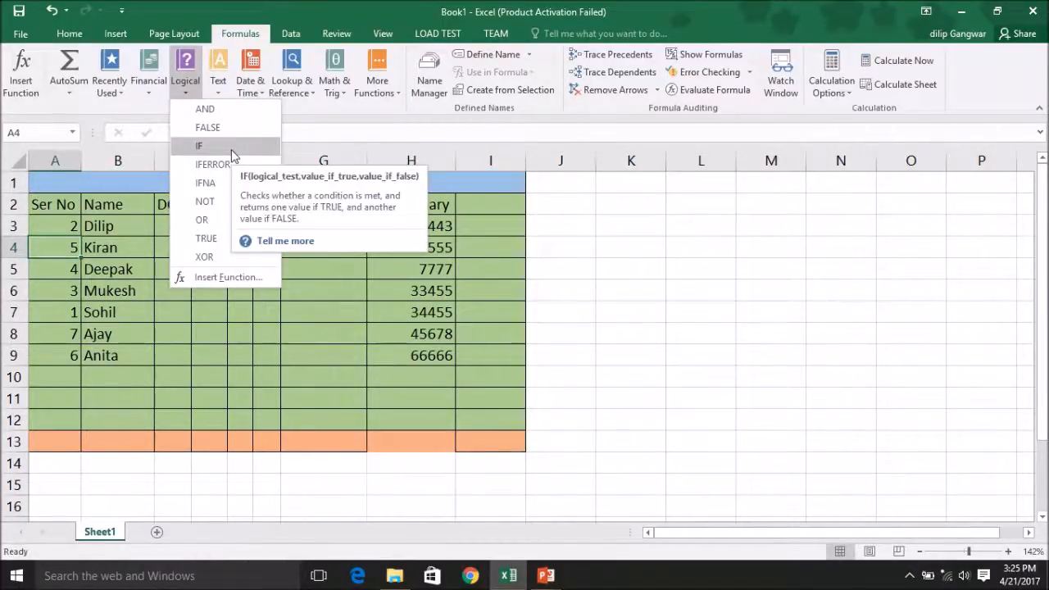
pyautogui.click(141, 331)
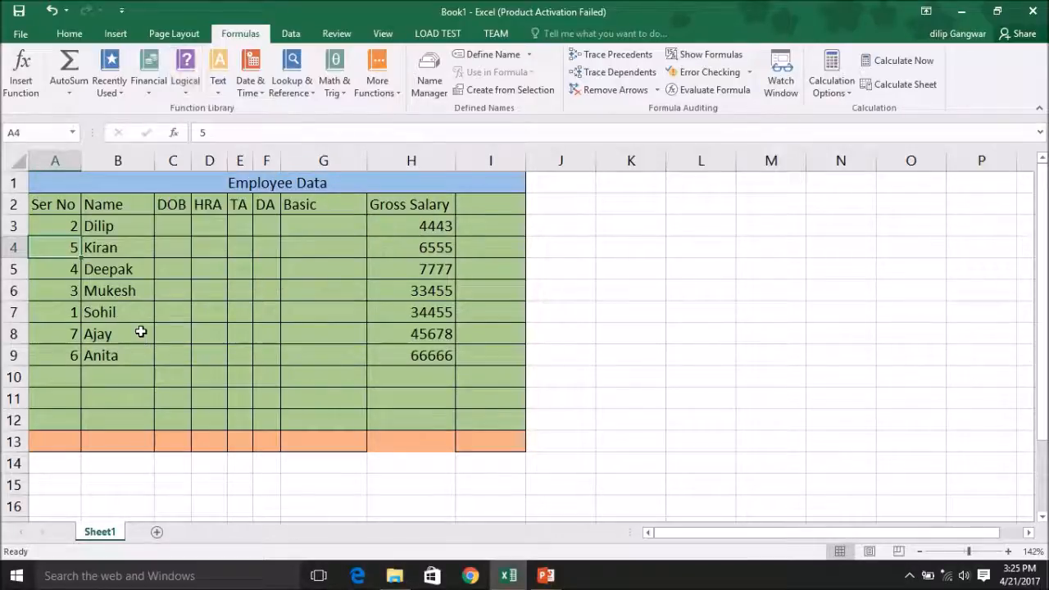
pyautogui.click(267, 230)
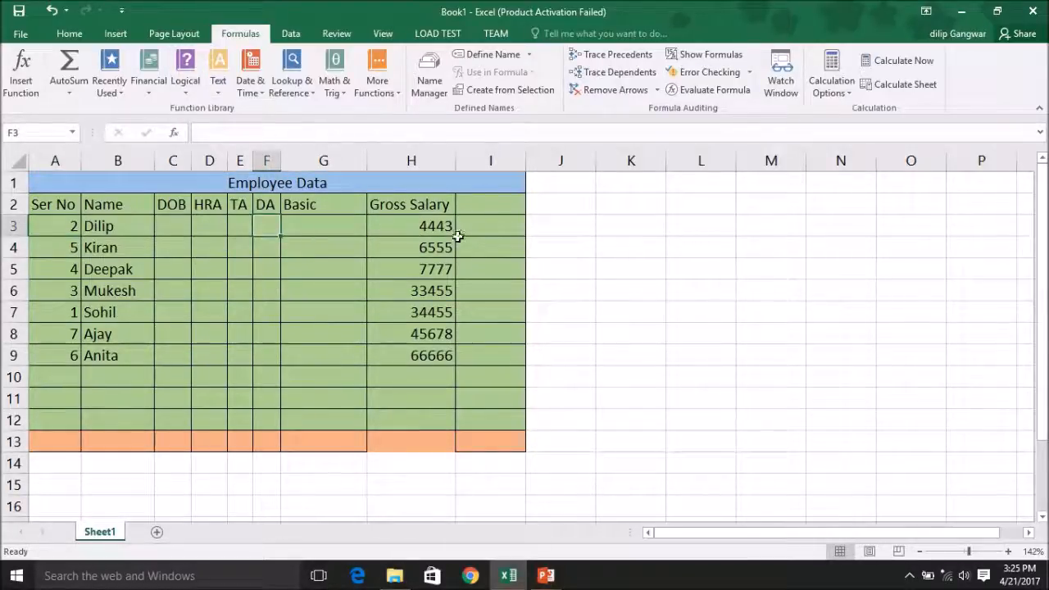
# - Change the merged table title in row 1 to "Student Data"
pyautogui.click(235, 182)
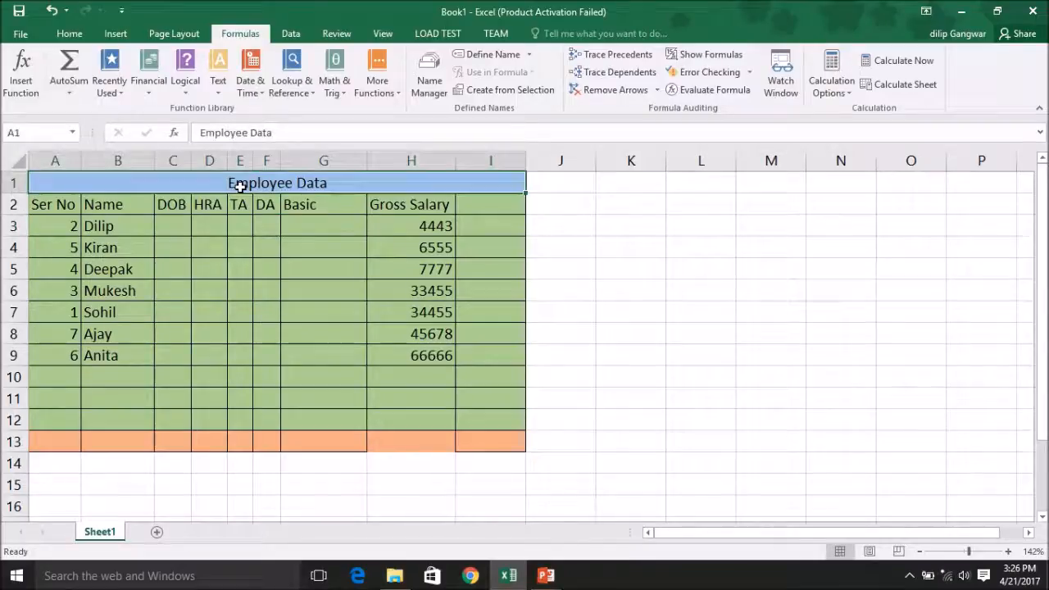
pyautogui.doubleClick(233, 183)
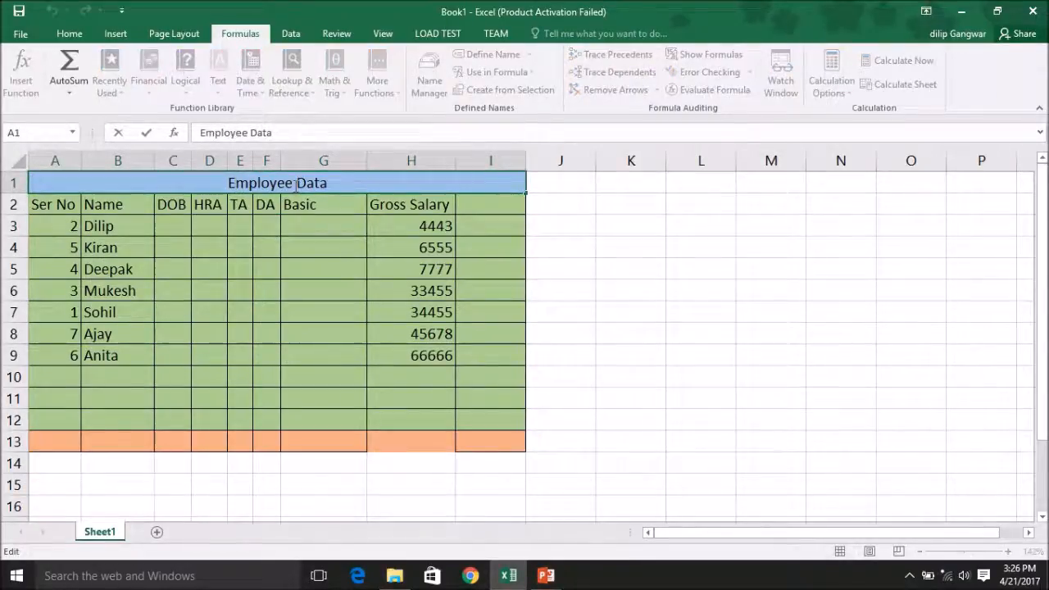
pyautogui.press('BackSpace')
pyautogui.press('BackSpace')
pyautogui.press('BackSpace')
pyautogui.press('BackSpace')
pyautogui.press('BackSpace')
pyautogui.press('BackSpace')
pyautogui.press('BackSpace')
pyautogui.press('BackSpace')
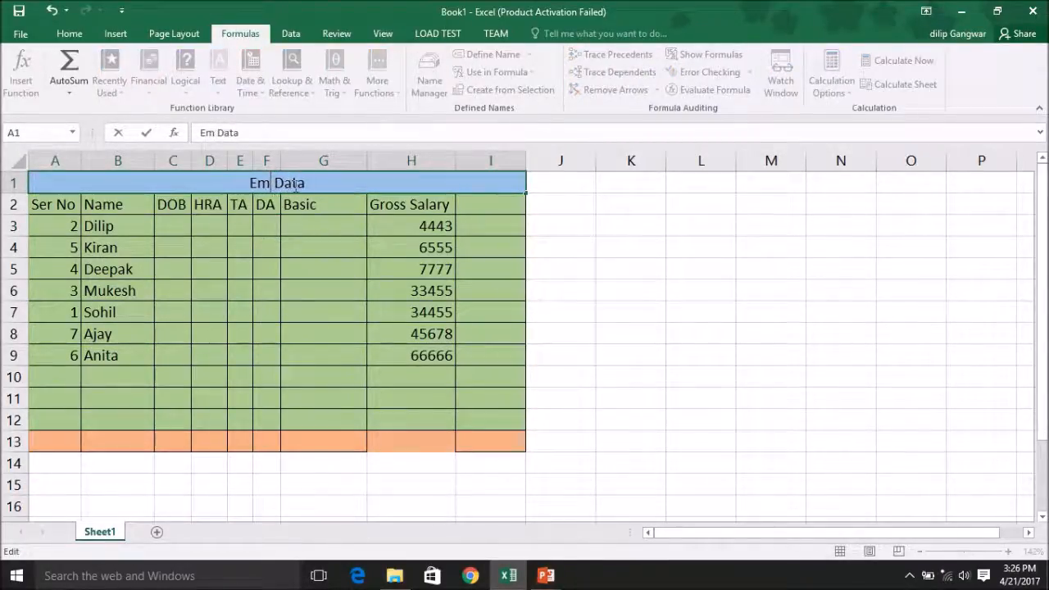
pyautogui.write('Studen')
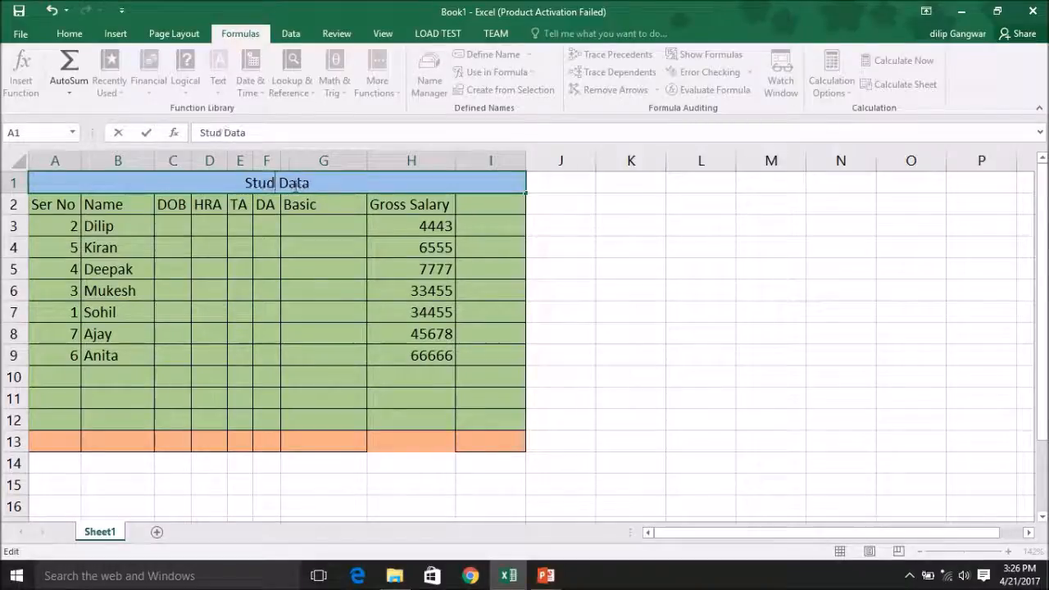
pyautogui.write('t')
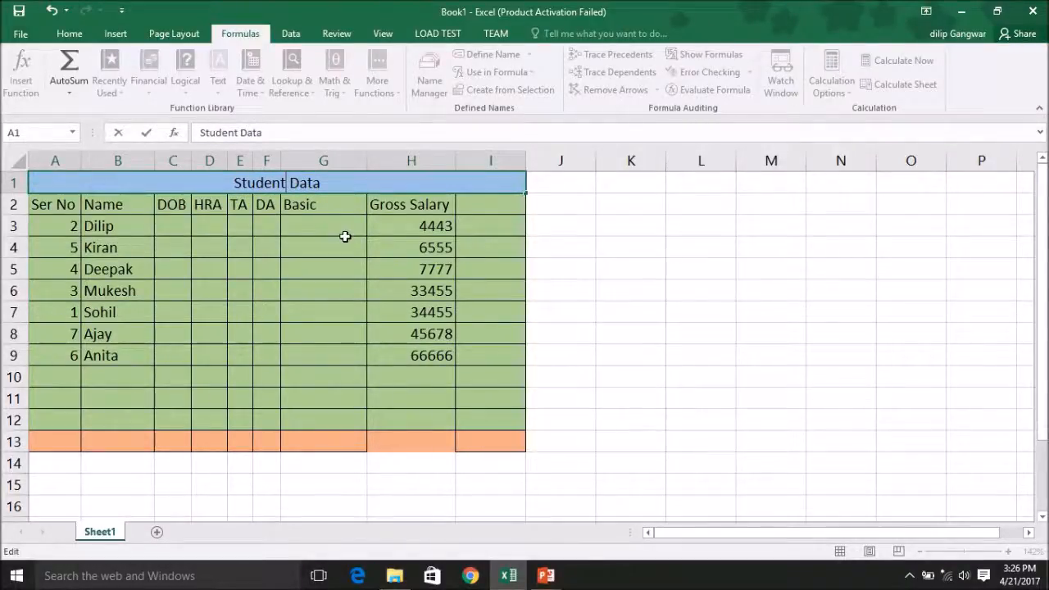
pyautogui.click(345, 237)
pyautogui.press('Left')
pyautogui.press('Left')
pyautogui.press('Left')
pyautogui.press('Left')
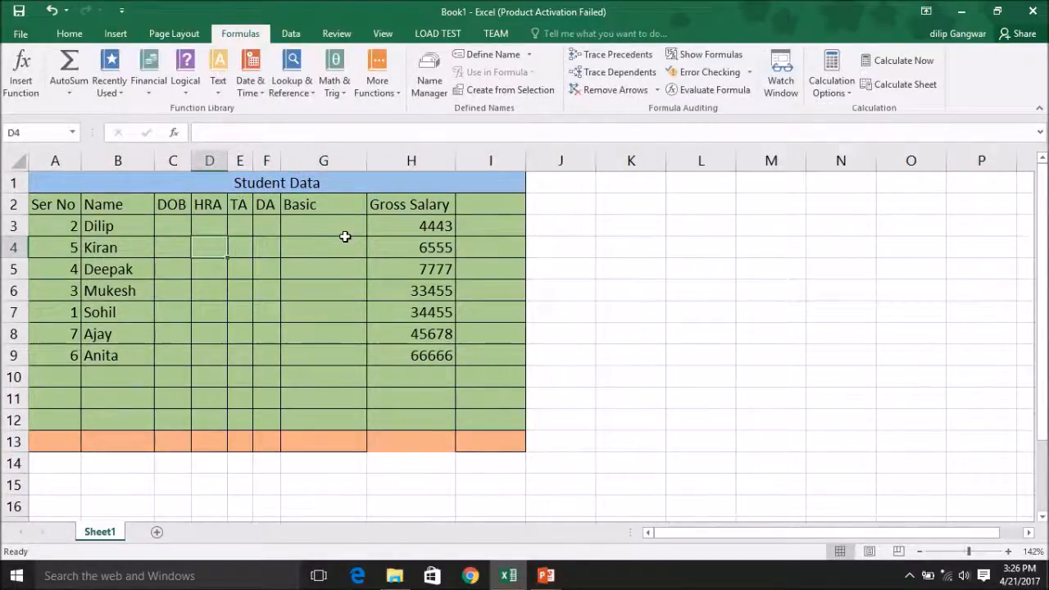
pyautogui.press('Up')
pyautogui.press('Up')
pyautogui.hotkey('ctrl', 'Right')
pyautogui.hotkey('ctrl', 'Right')
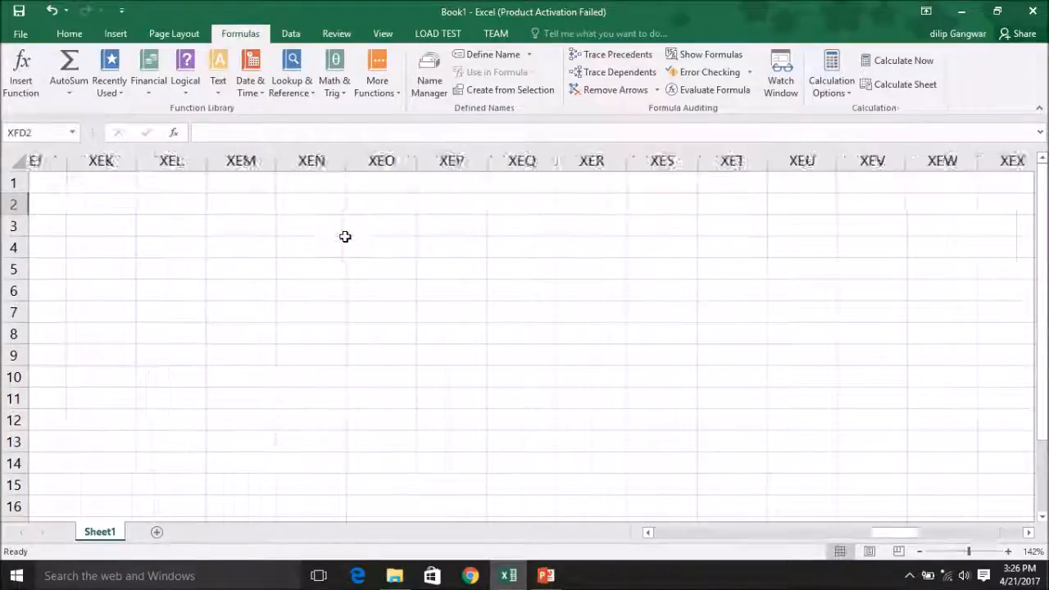
pyautogui.press('Left')
pyautogui.press('Left')
pyautogui.press('Left')
pyautogui.press('Left')
pyautogui.press('Left')
pyautogui.press('Left')
pyautogui.press('Left')
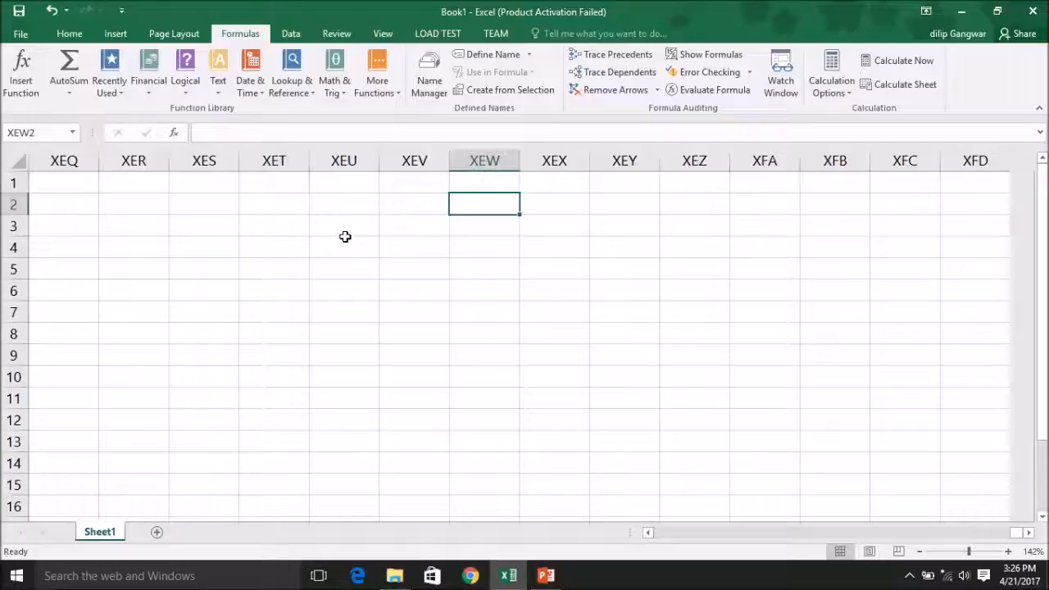
pyautogui.hotkey('ctrl', 'Home')
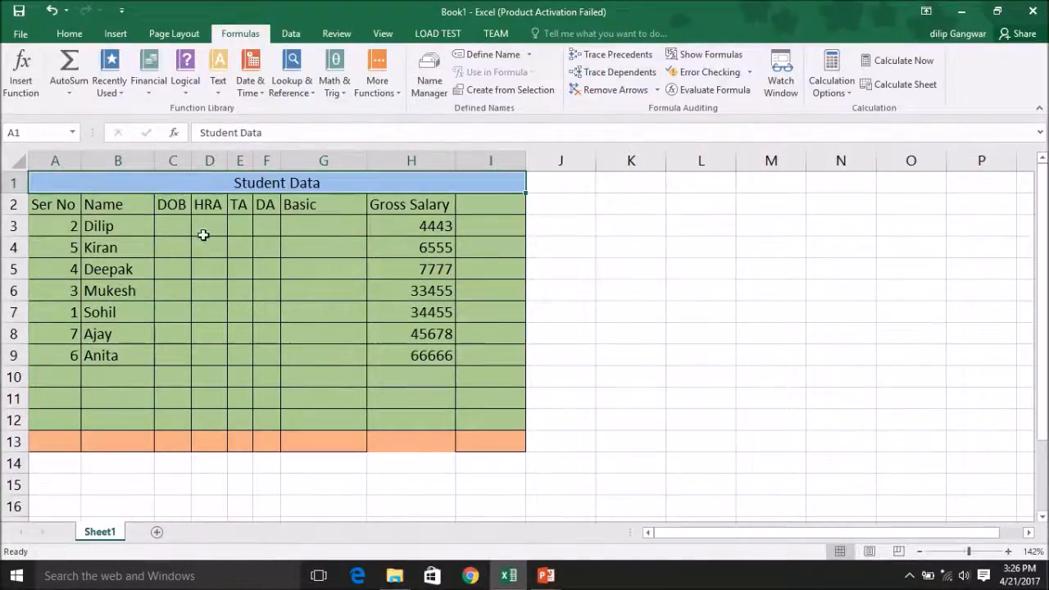
# - Clear the column headings from DOB through Gross Salary in cells C2:H2
pyautogui.click(103, 234)
pyautogui.press('Up')
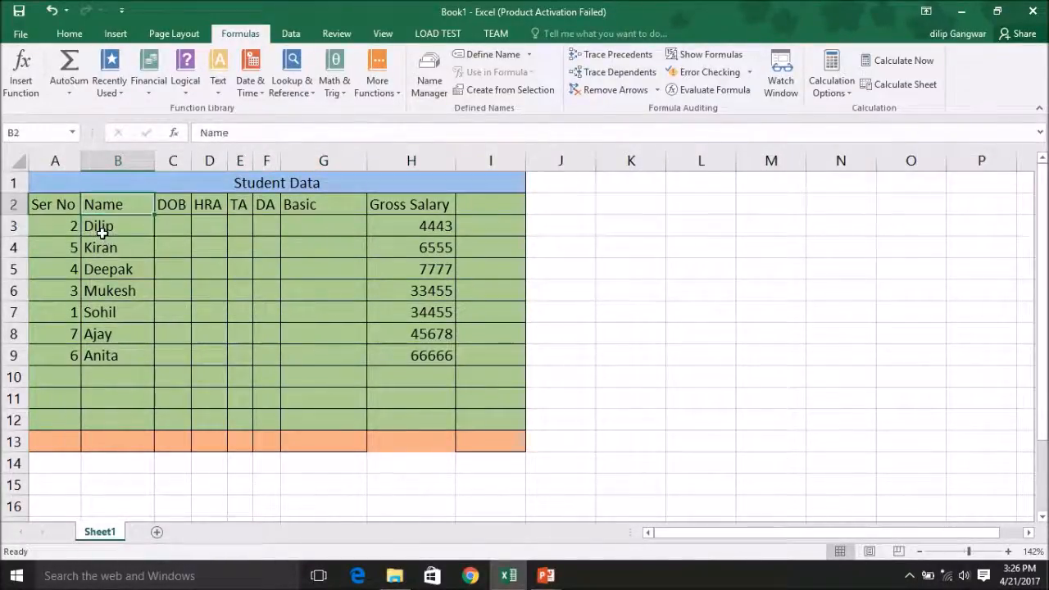
pyautogui.press('Right')
pyautogui.press('Right')
pyautogui.press('Right')
pyautogui.press('Left')
pyautogui.press('Left')
pyautogui.hotkey('shift', 'Right')
pyautogui.hotkey('shift', 'Right')
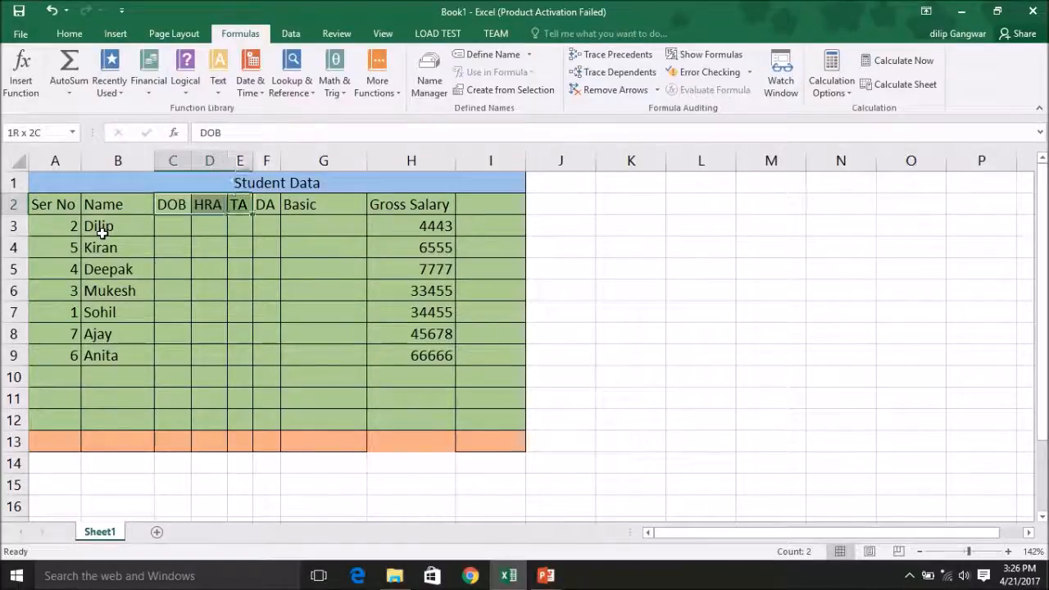
pyautogui.hotkey('shift', 'Right')
pyautogui.hotkey('shift', 'Right')
pyautogui.hotkey('shift', 'Right')
pyautogui.press('Delete')
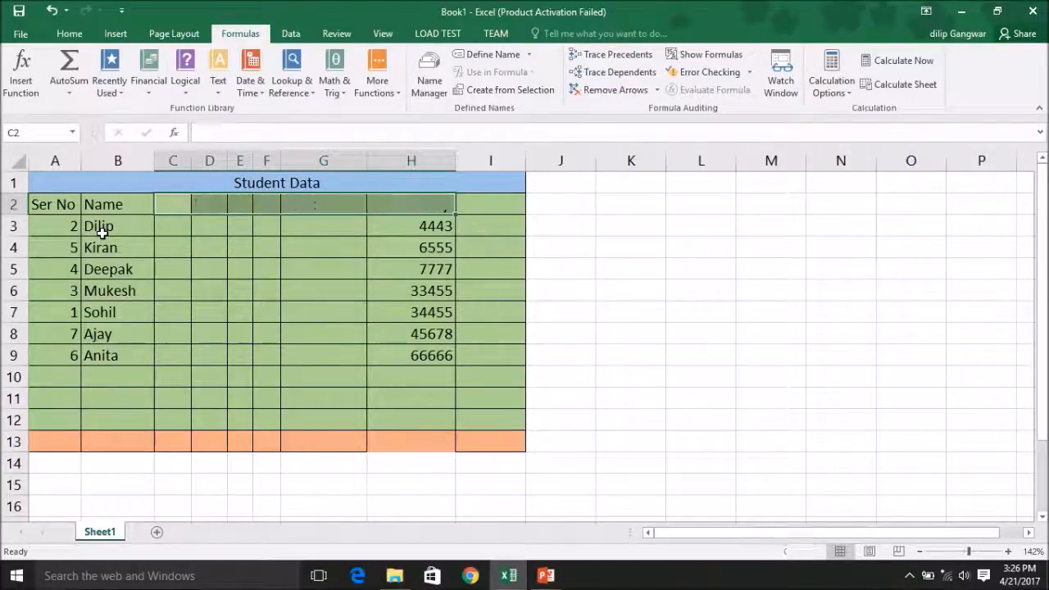
# - Enter the subject headings Eng, Hindi, Sanskrit, Maths and Computer in cells C2 through G2
pyautogui.press('Left')
pyautogui.press('Right')
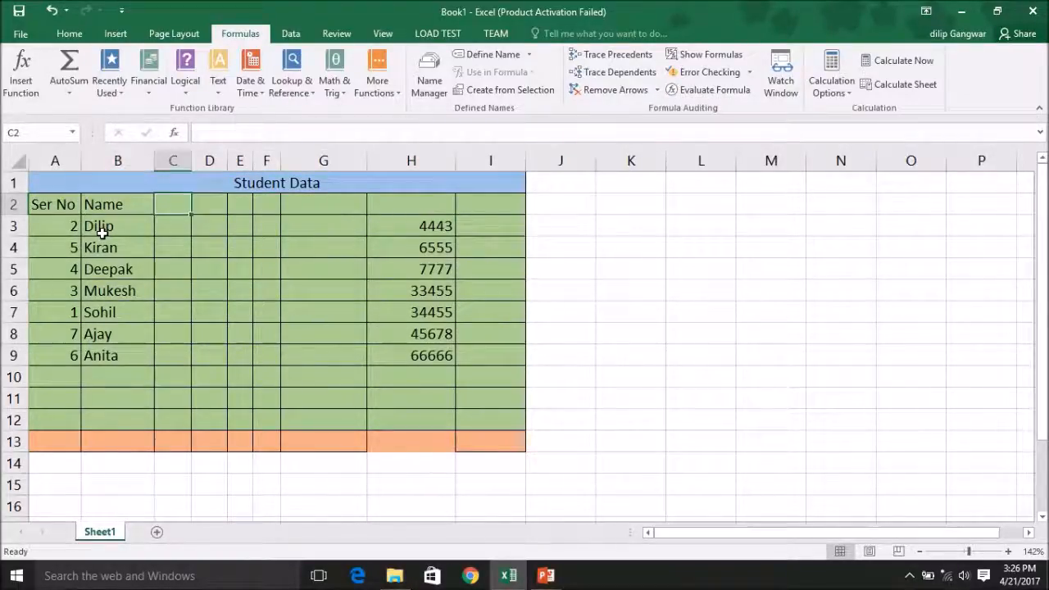
pyautogui.write('Eng')
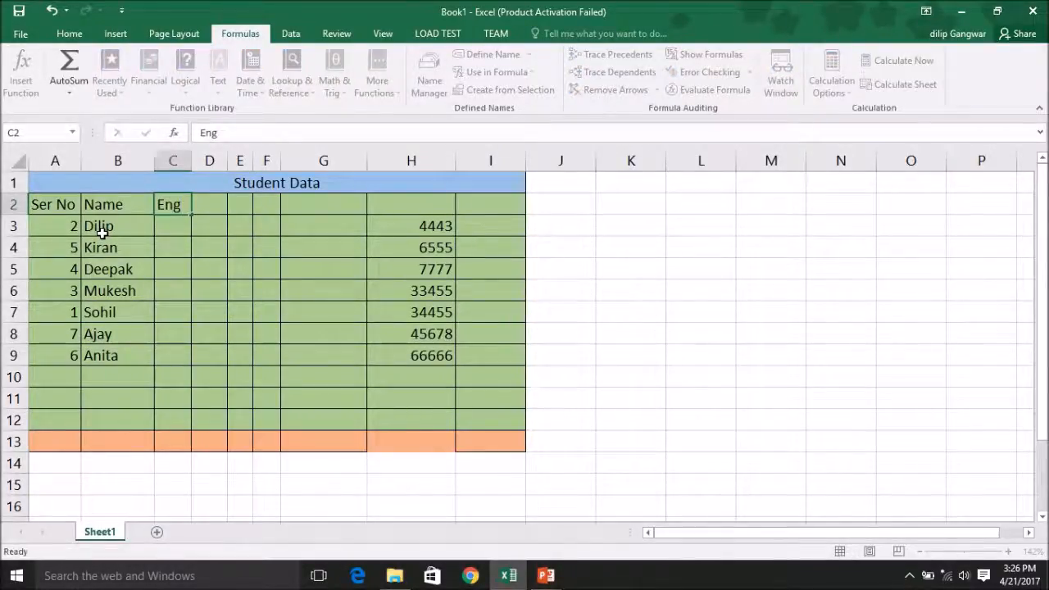
pyautogui.press('Tab')
pyautogui.write('Hi')
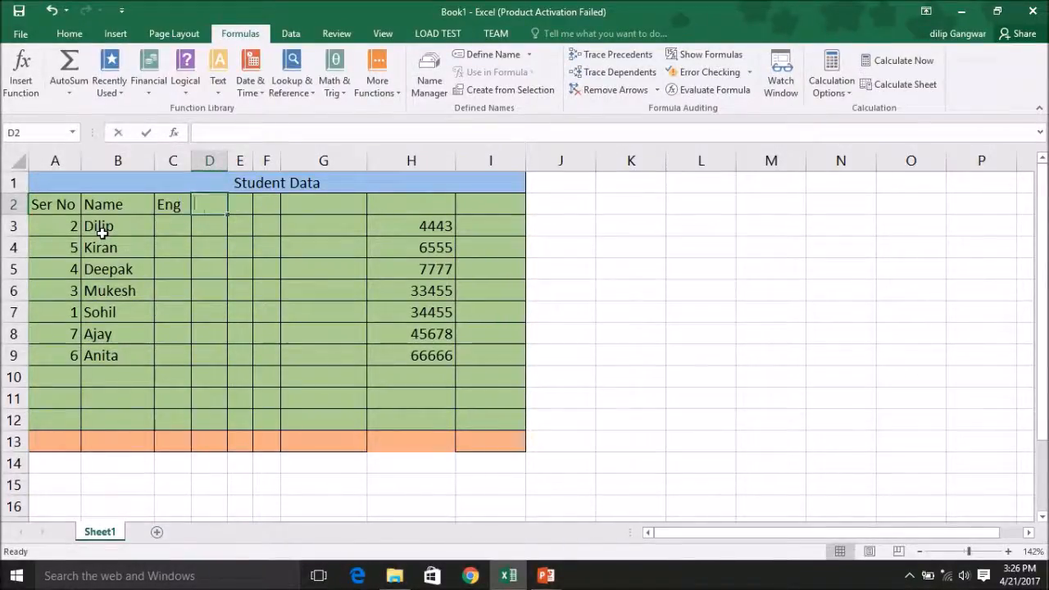
pyautogui.write('ndi')
pyautogui.press('Tab')
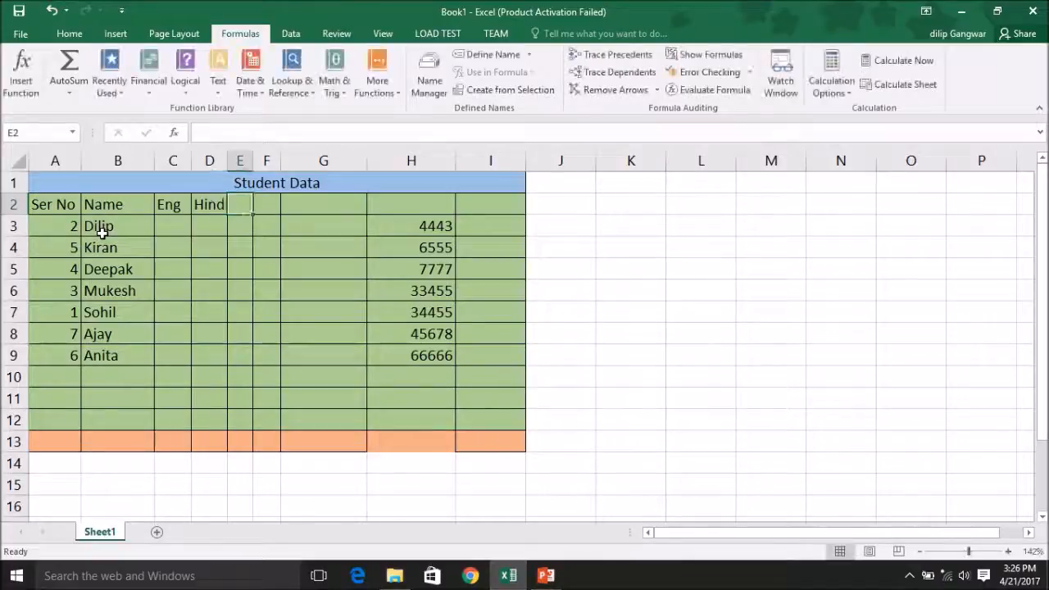
pyautogui.write('Sanskrit')
pyautogui.press('Tab')
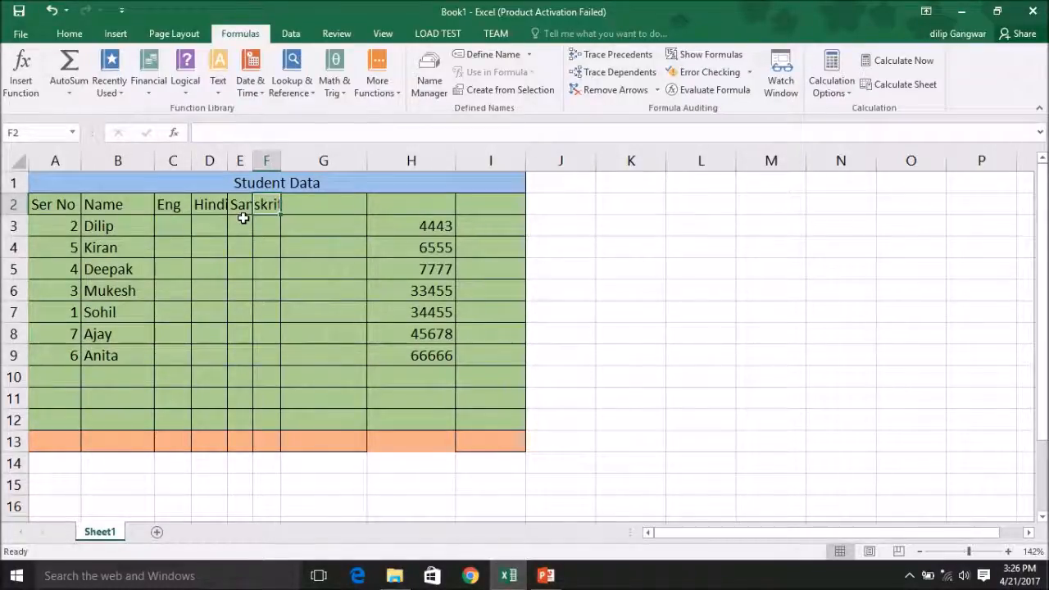
pyautogui.write('MAths')
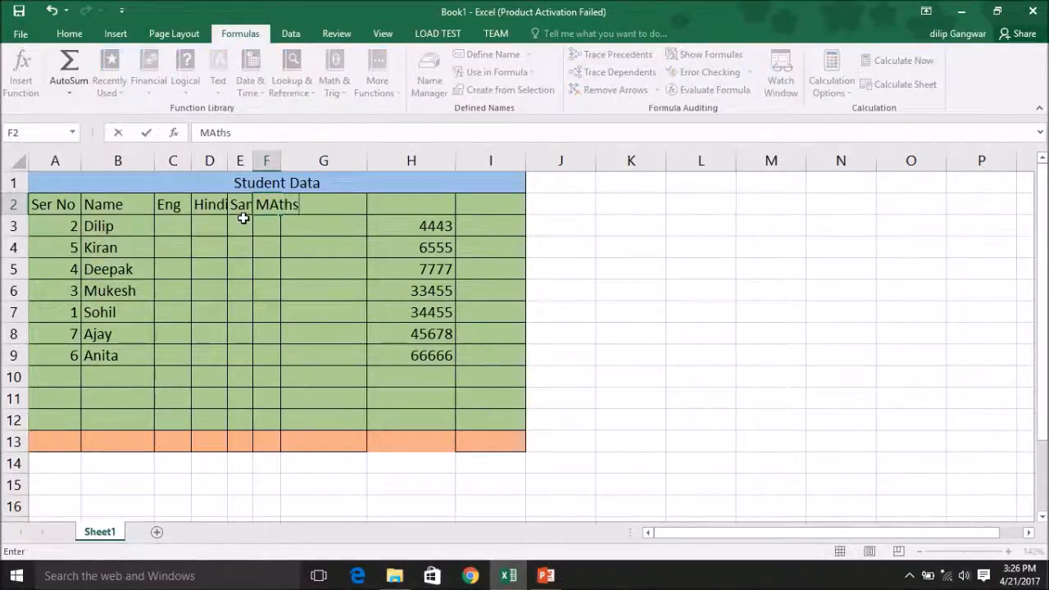
pyautogui.press('Tab')
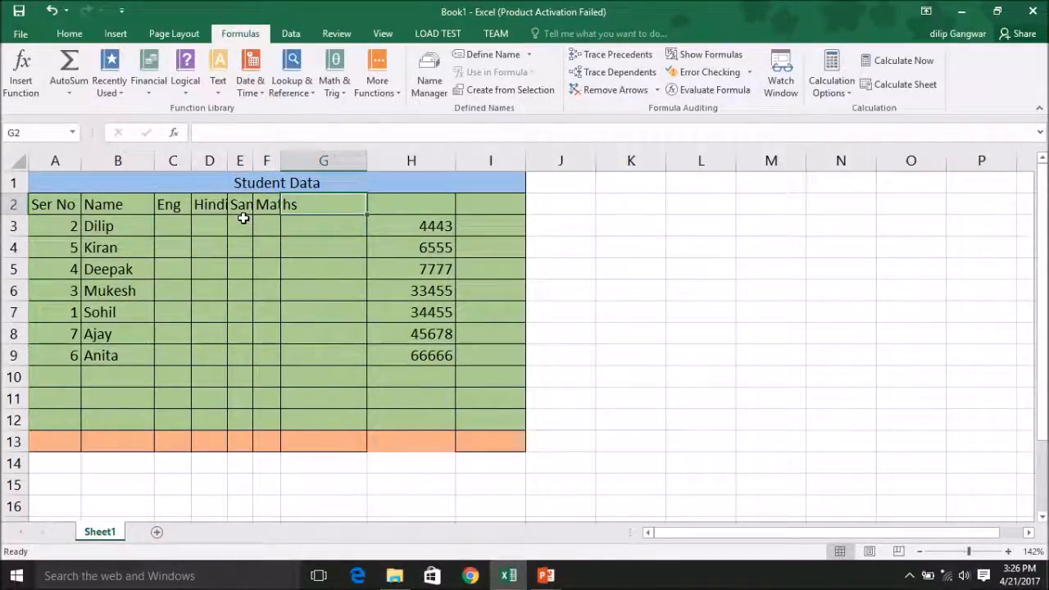
pyautogui.write('Computer')
pyautogui.click(590, 253)
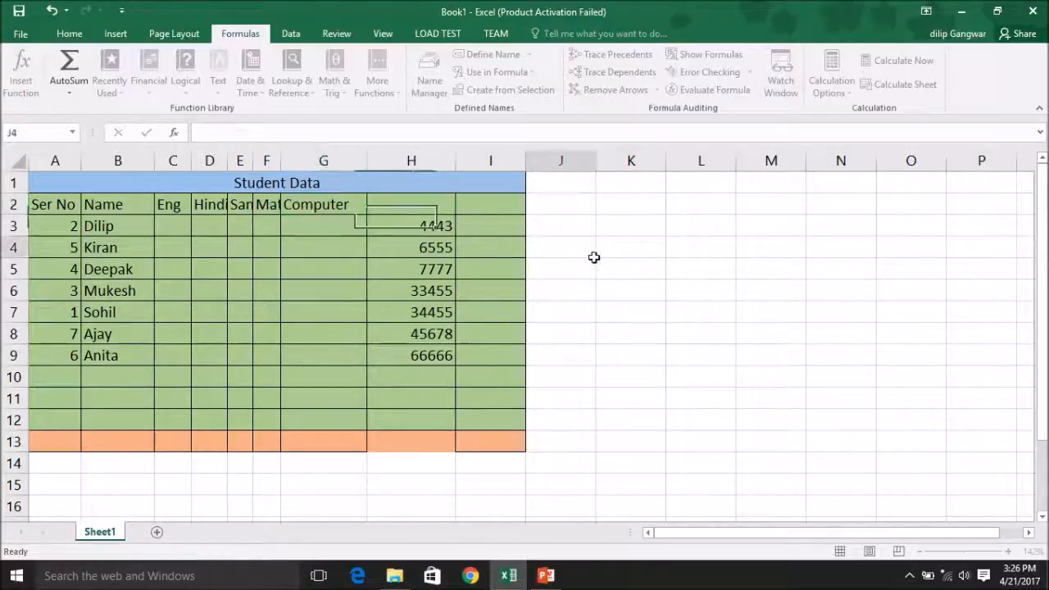
# - AutoFit the column widths of the student table across A1:I9
pyautogui.click(286, 226)
pyautogui.hotkey('ctrl', 'a')
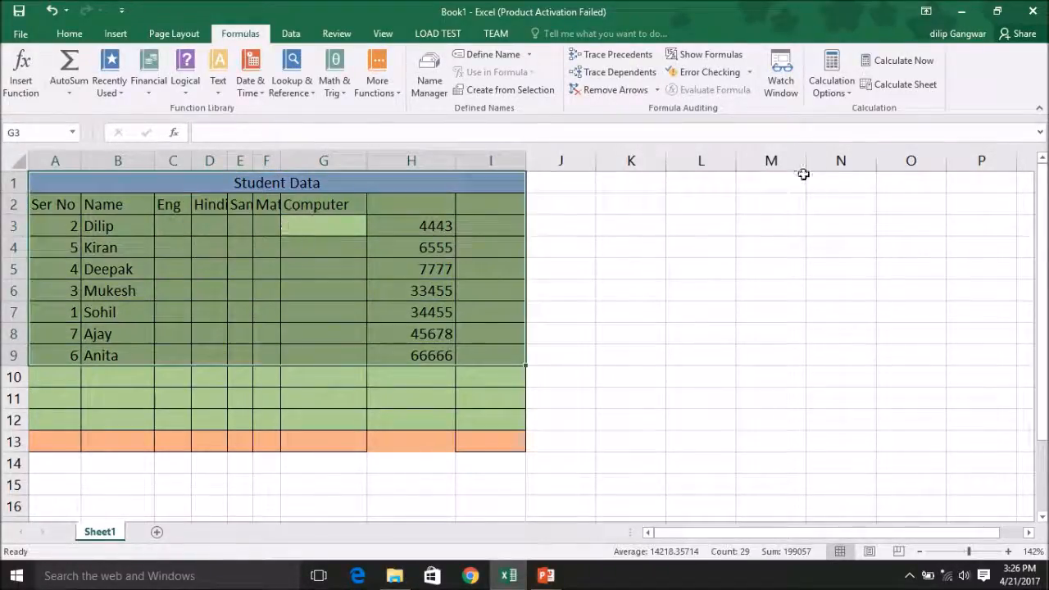
pyautogui.click(69, 33)
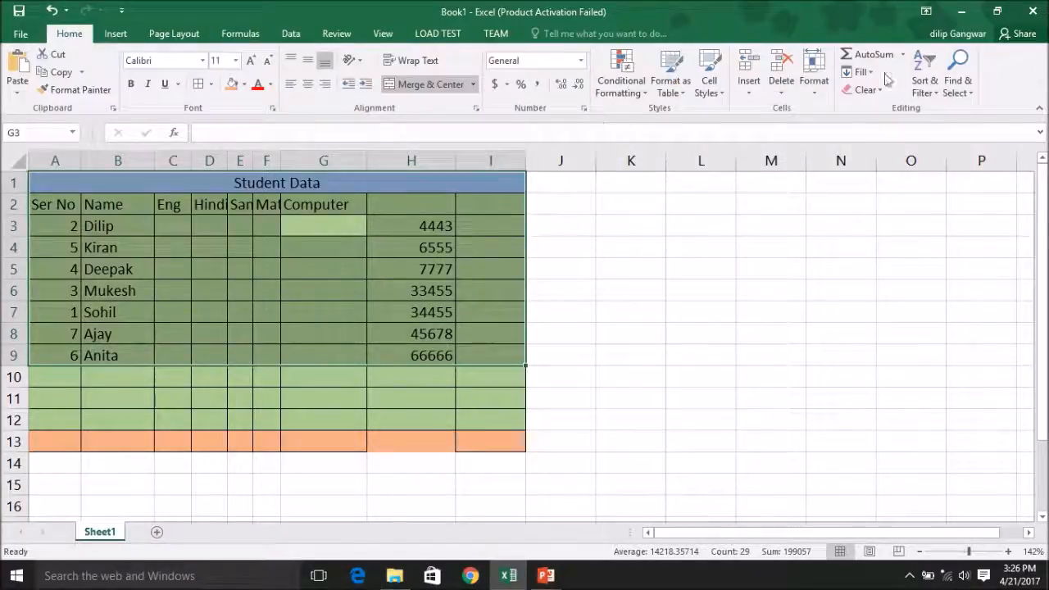
pyautogui.click(811, 91)
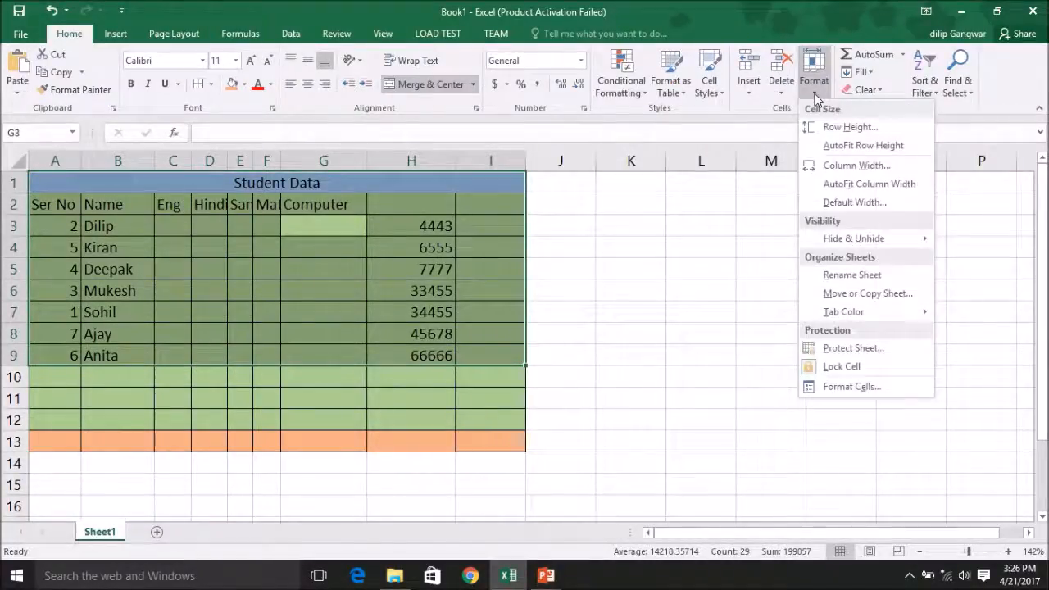
pyautogui.click(914, 184)
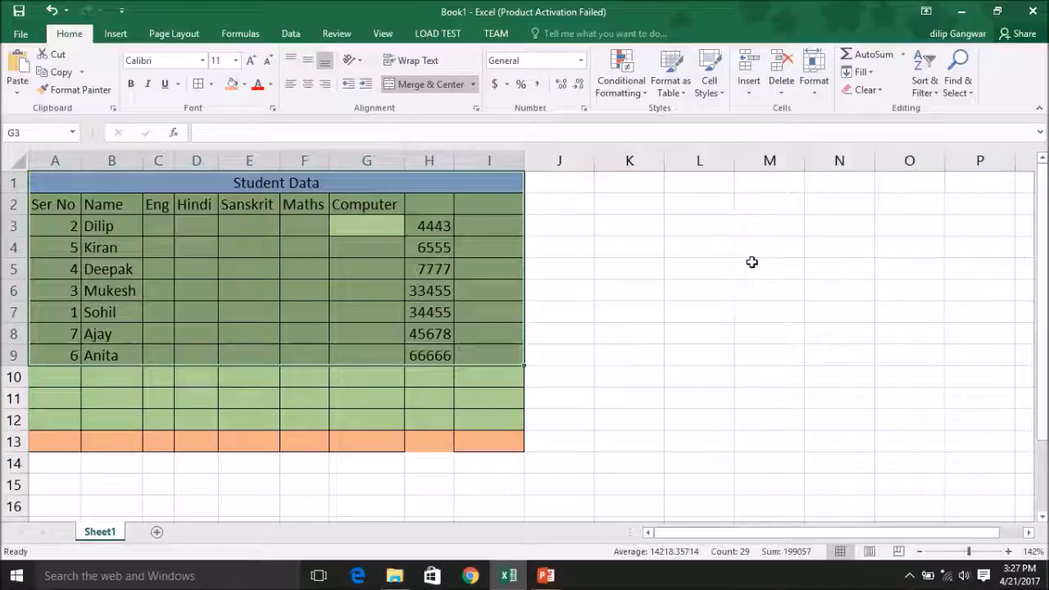
pyautogui.click(213, 239)
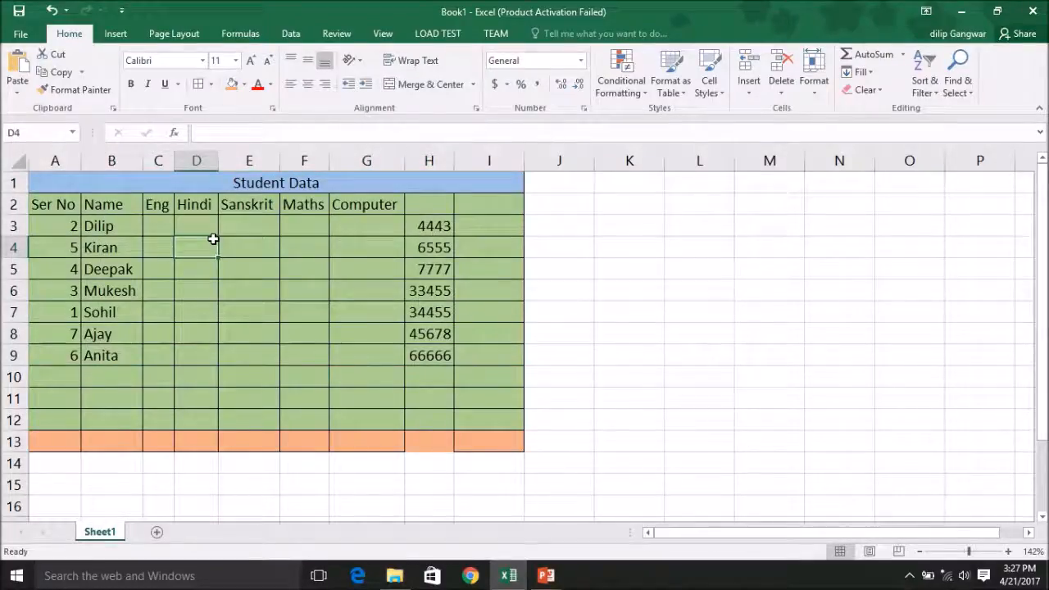
# - Enter the heading "Ob. Marks" in cell H2, beside the Computer column
pyautogui.click(436, 198)
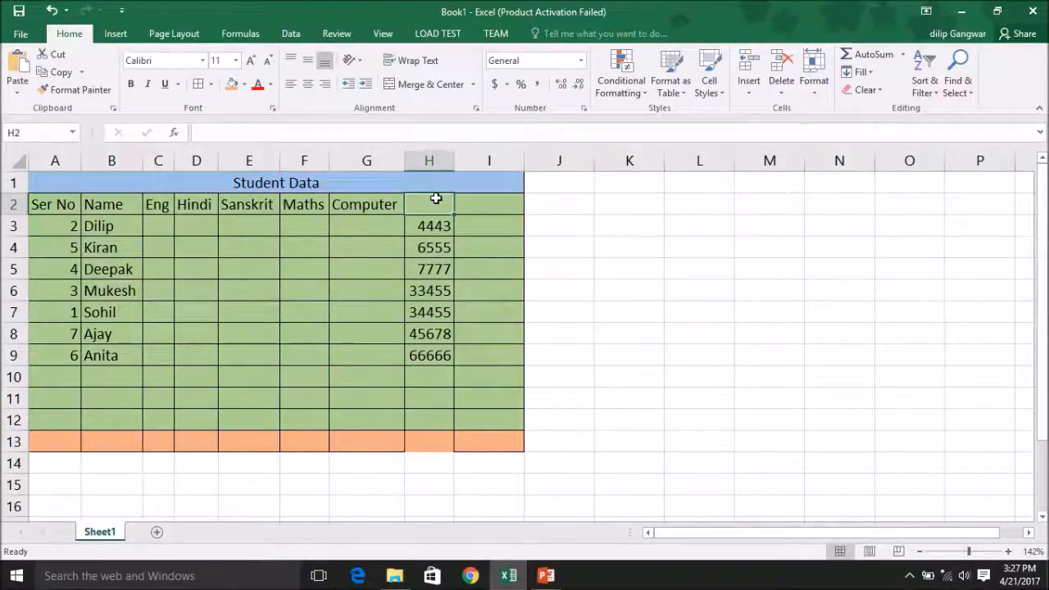
pyautogui.write('Tot')
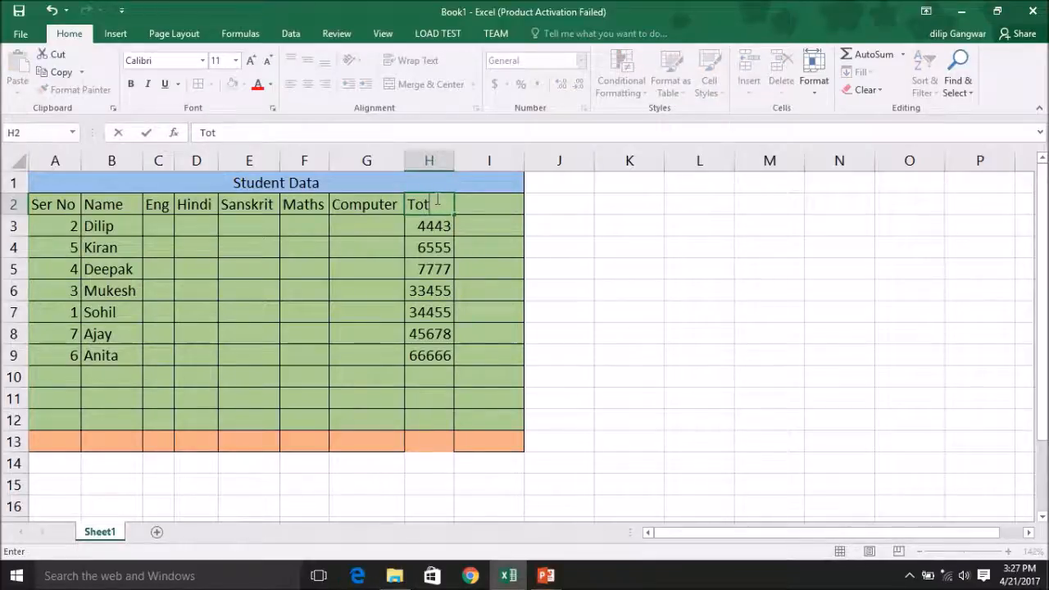
pyautogui.write('b. Marks')
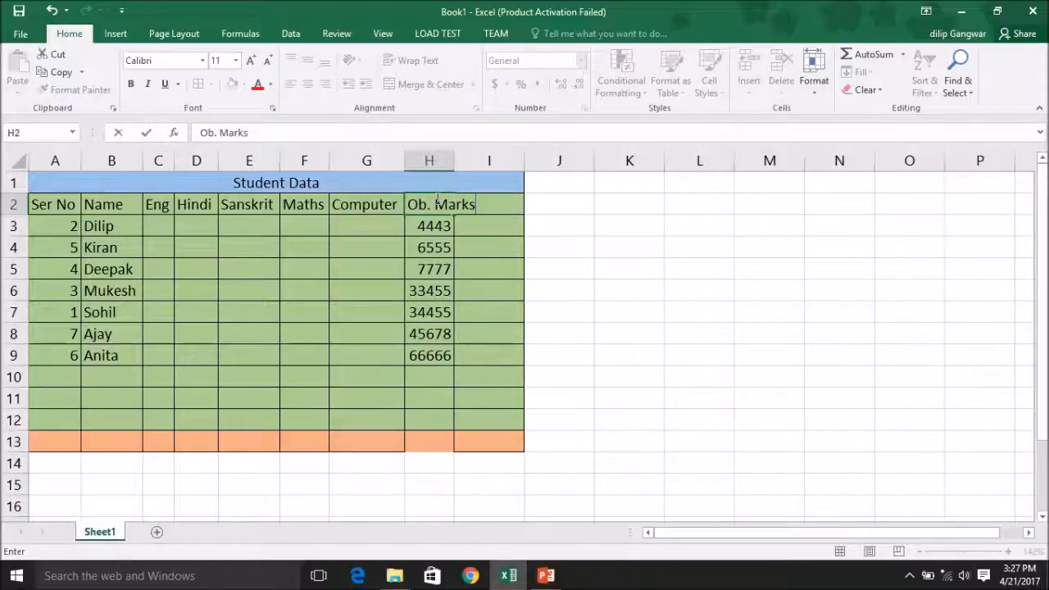
pyautogui.press('Right')
pyautogui.press('Left')
pyautogui.press('Left')
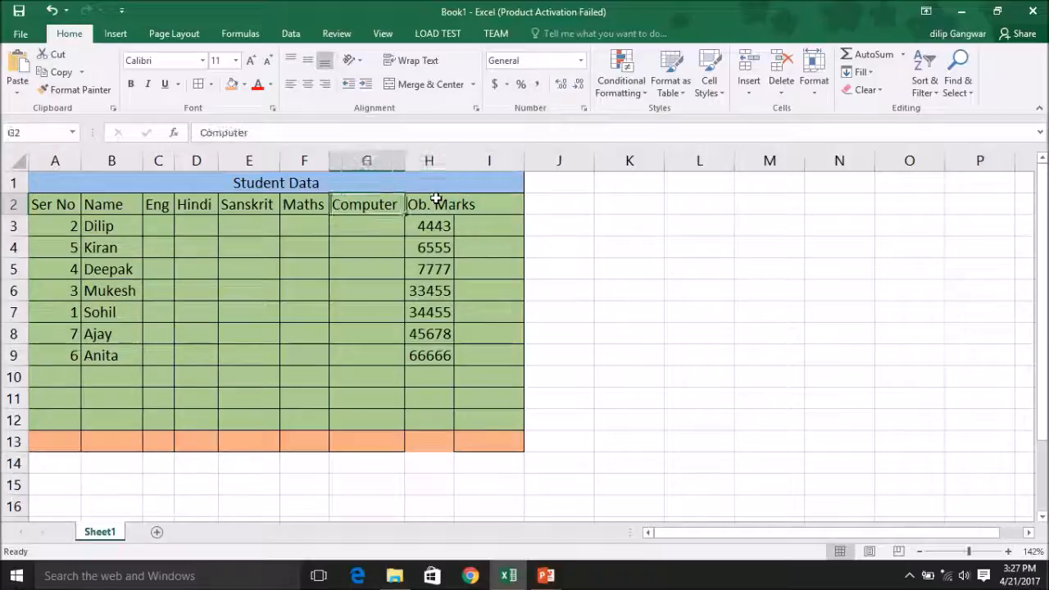
# - Insert a new column before Ob. Marks and give it the heading "Total" in cell H2
pyautogui.click(431, 161)
pyautogui.rightClick(436, 168)
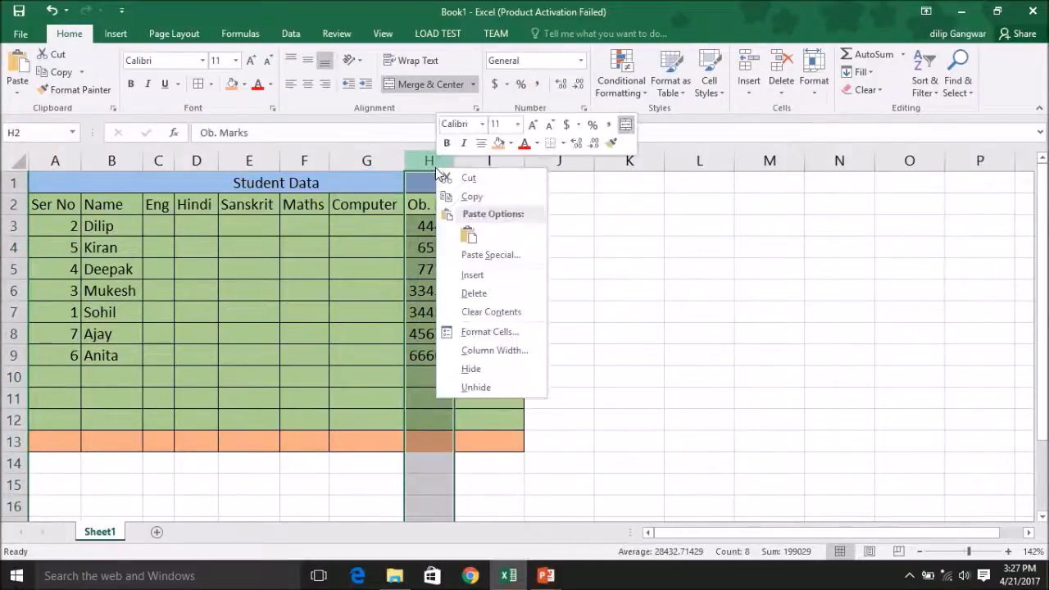
pyautogui.click(487, 275)
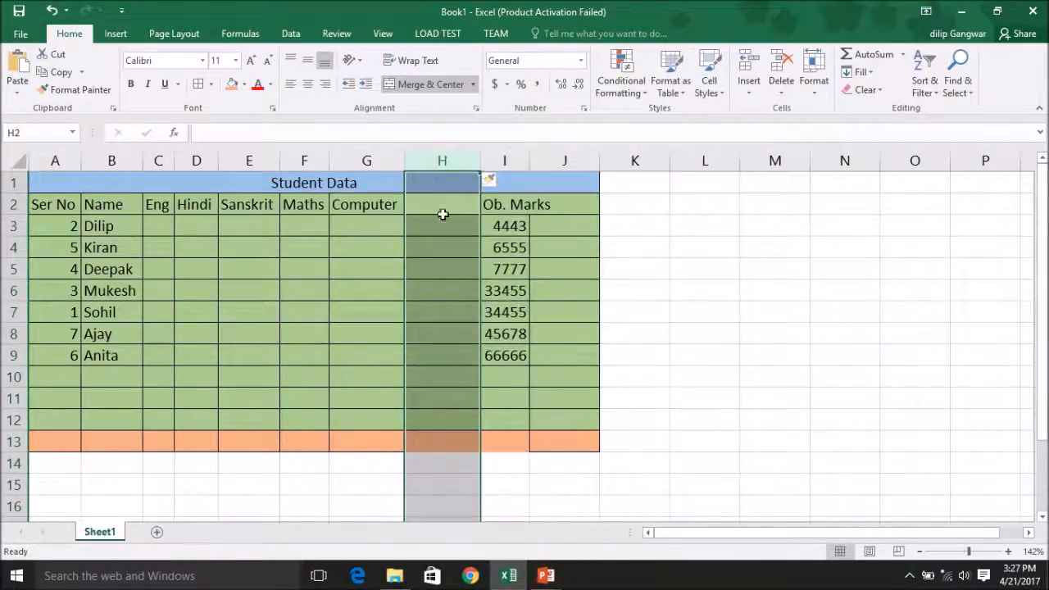
pyautogui.click(441, 215)
pyautogui.write('Tot')
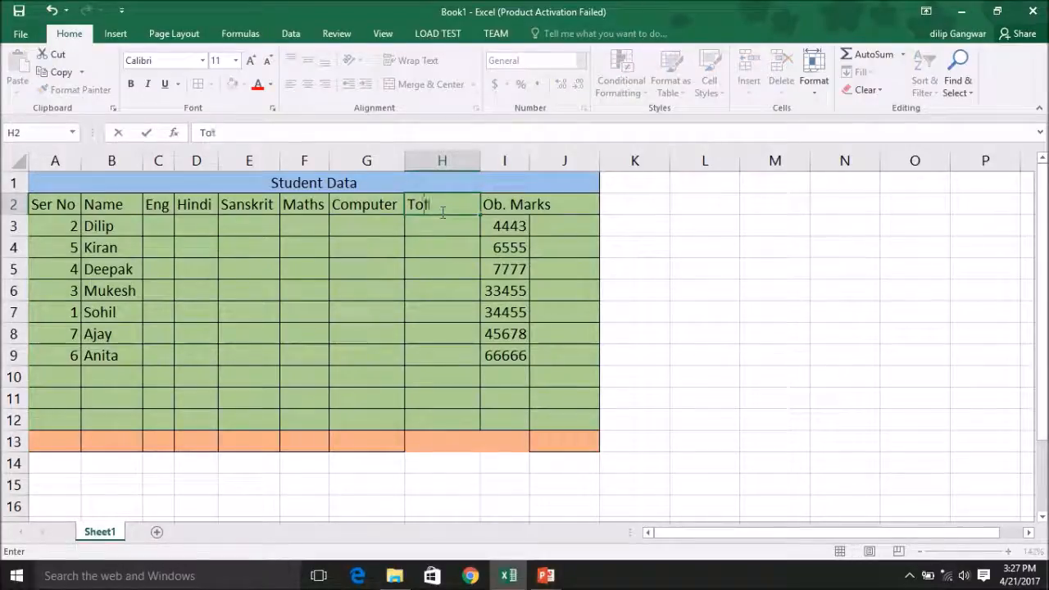
pyautogui.write('al')
pyautogui.press('Return')
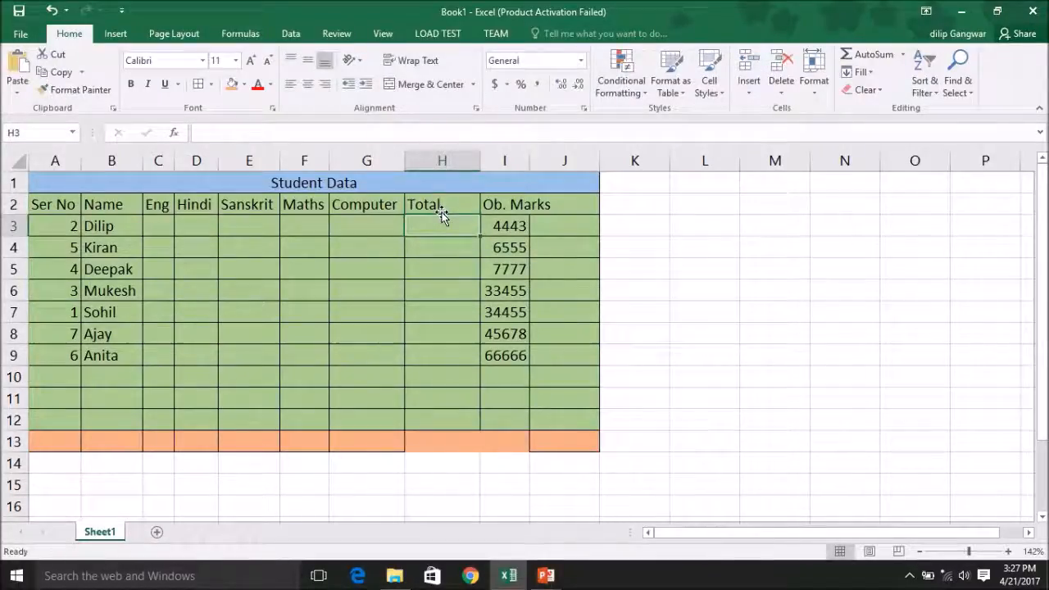
# - Enter the Eng marks 45, 45, 67, 56, 88, 97 and 54 in cells C3 through C9
pyautogui.press('Left')
pyautogui.press('Left')
pyautogui.press('Left')
pyautogui.press('Left')
pyautogui.press('Left')
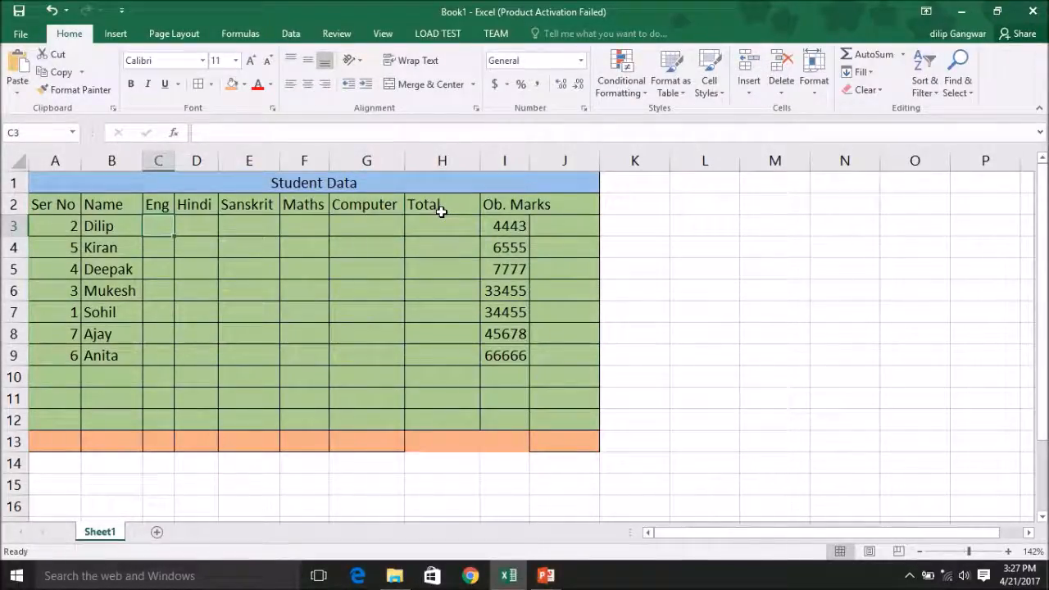
pyautogui.write('455')
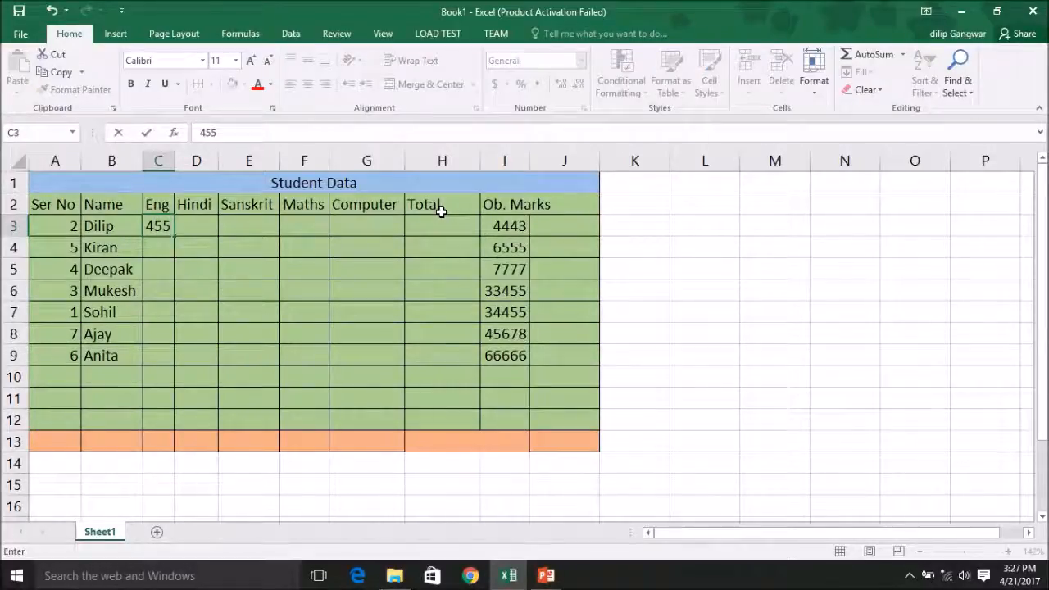
pyautogui.press('BackSpace')
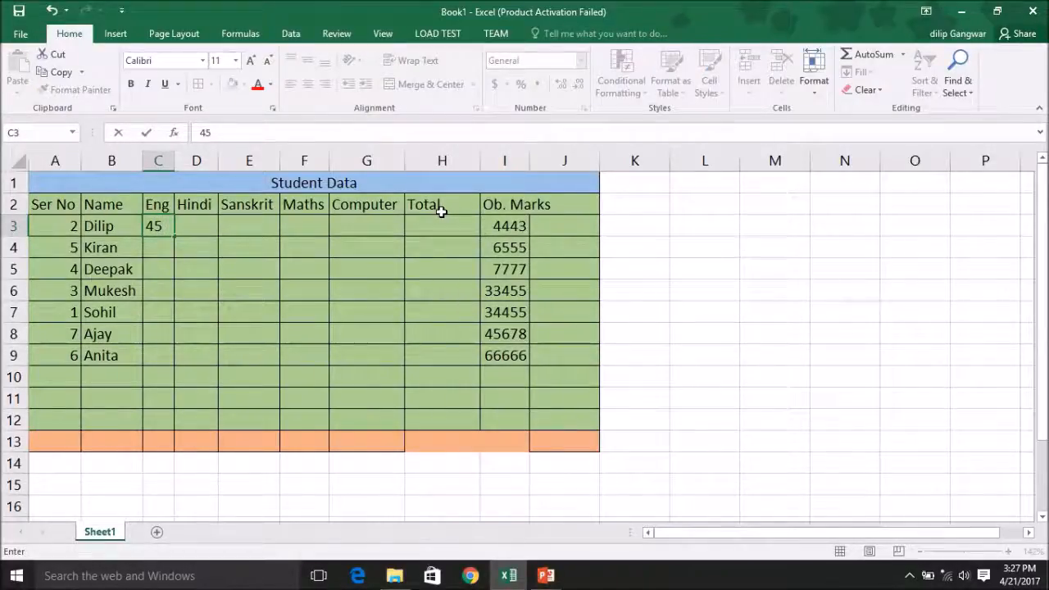
pyautogui.press('Return')
pyautogui.write('45')
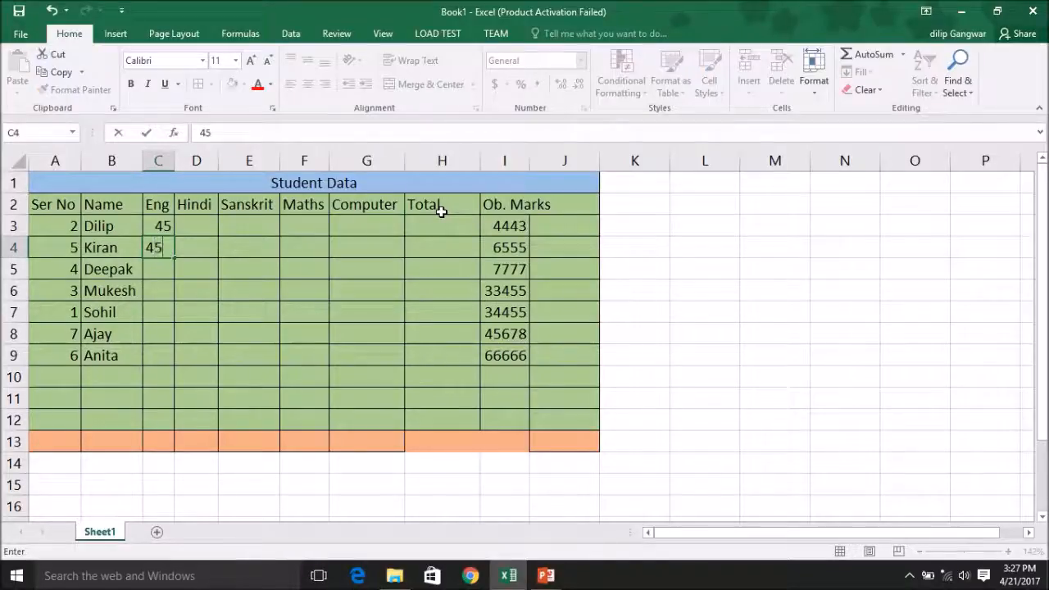
pyautogui.press('Return')
pyautogui.write('67')
pyautogui.press('Return')
pyautogui.write('56')
pyautogui.press('Return')
pyautogui.write('88')
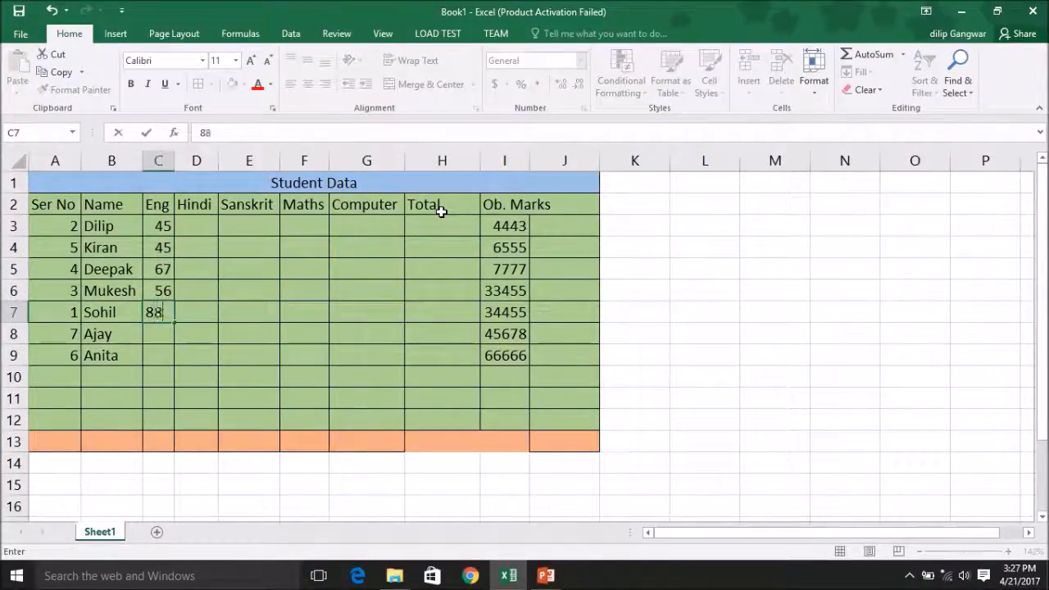
pyautogui.press('Return')
pyautogui.write('97')
pyautogui.press('Return')
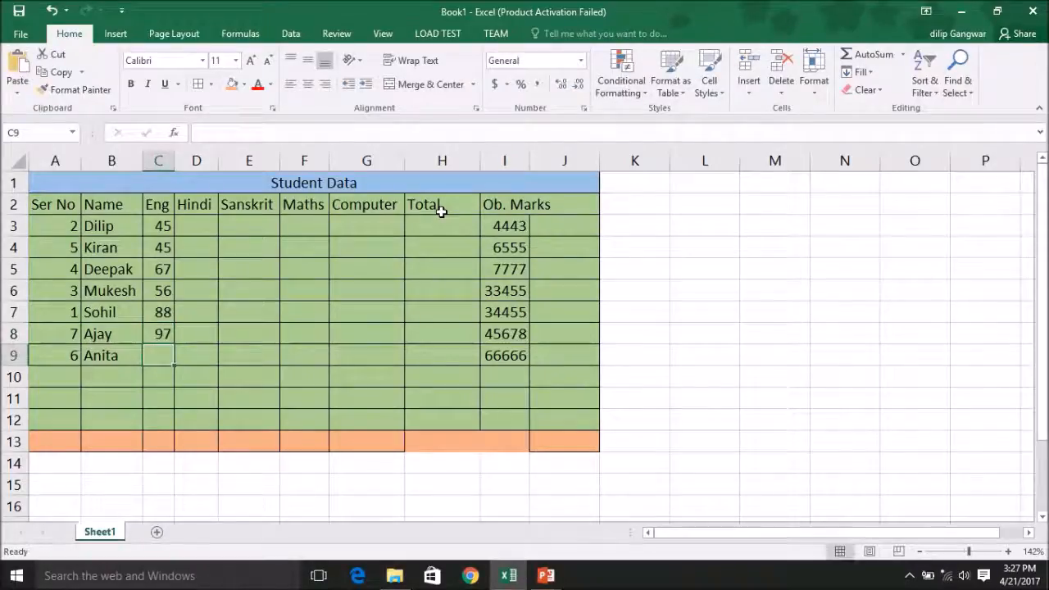
pyautogui.write('54')
# - Enter the Hindi marks 45, 66, 54, 23, 55, 45 and 55 in cells D3 through D9
pyautogui.press('Up')
pyautogui.press('Up')
pyautogui.press('Up')
pyautogui.press('Up')
pyautogui.press('Up')
pyautogui.press('Up')
pyautogui.press('Right')
pyautogui.write('45')
pyautogui.press('Return')
pyautogui.write('66')
pyautogui.press('Return')
pyautogui.write('54')
pyautogui.press('Return')
pyautogui.write('2')
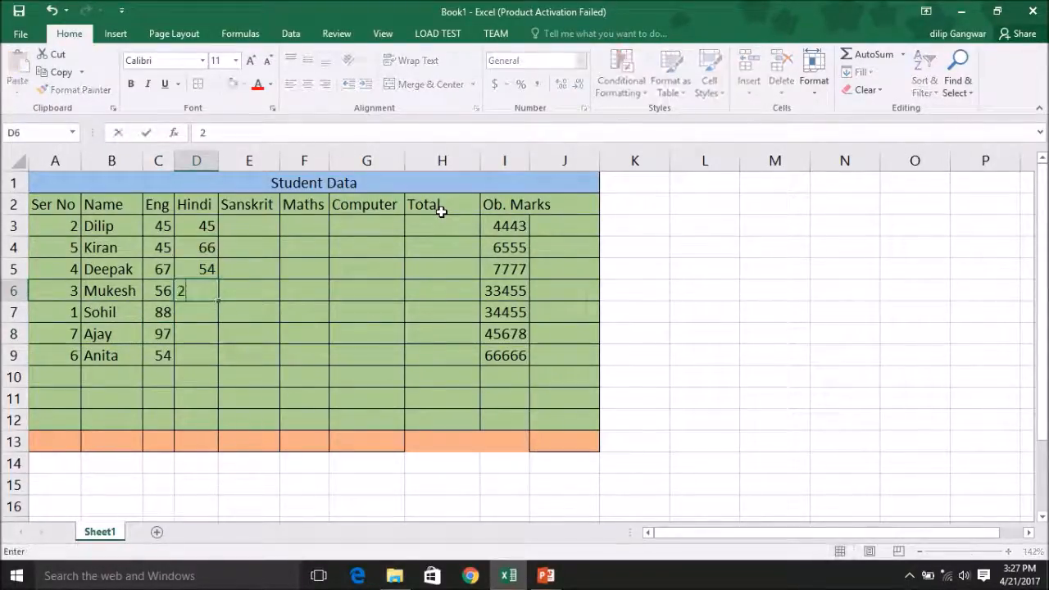
pyautogui.write('3 55\t66 45 55')
pyautogui.press('Tab')
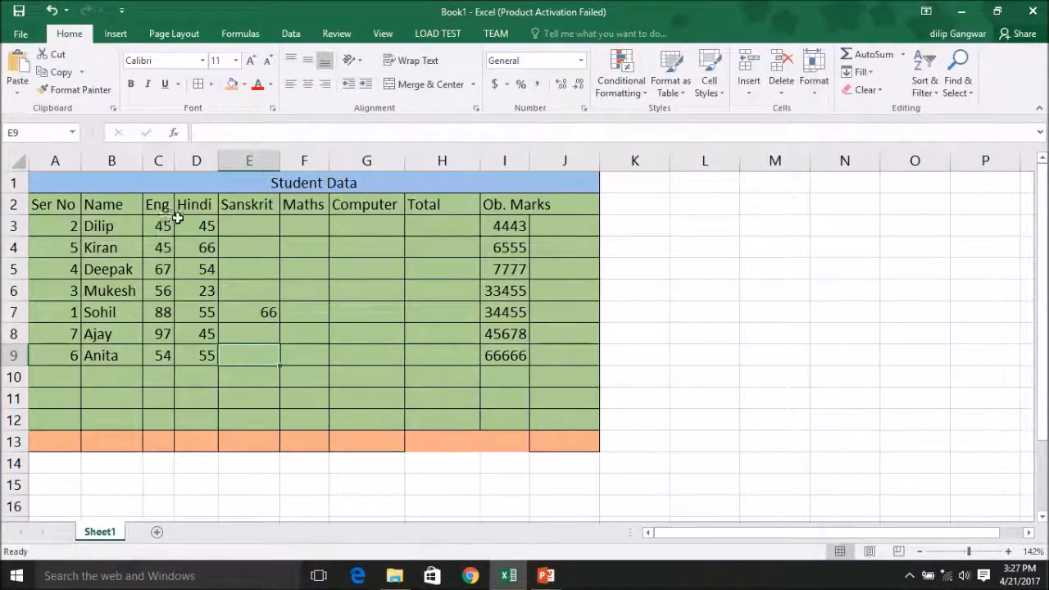
# - Copy the Hindi marks in D3:D9 into the Sanskrit, Maths and Computer columns, starting at row 3
pyautogui.moveTo(198, 231); pyautogui.dragTo(218, 362)
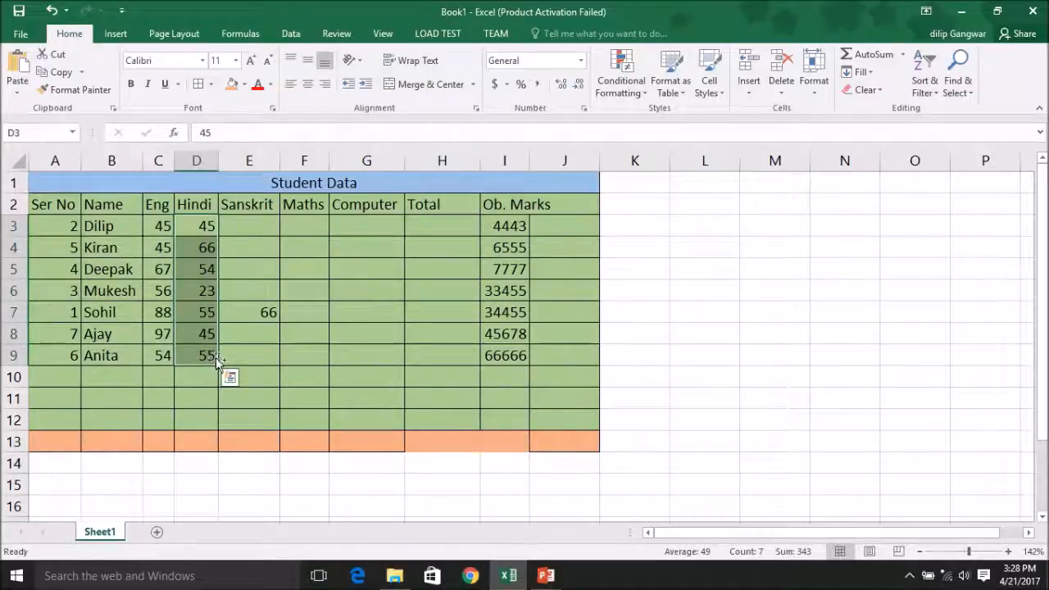
pyautogui.hotkey('ctrl', 'c')
pyautogui.press('Right')
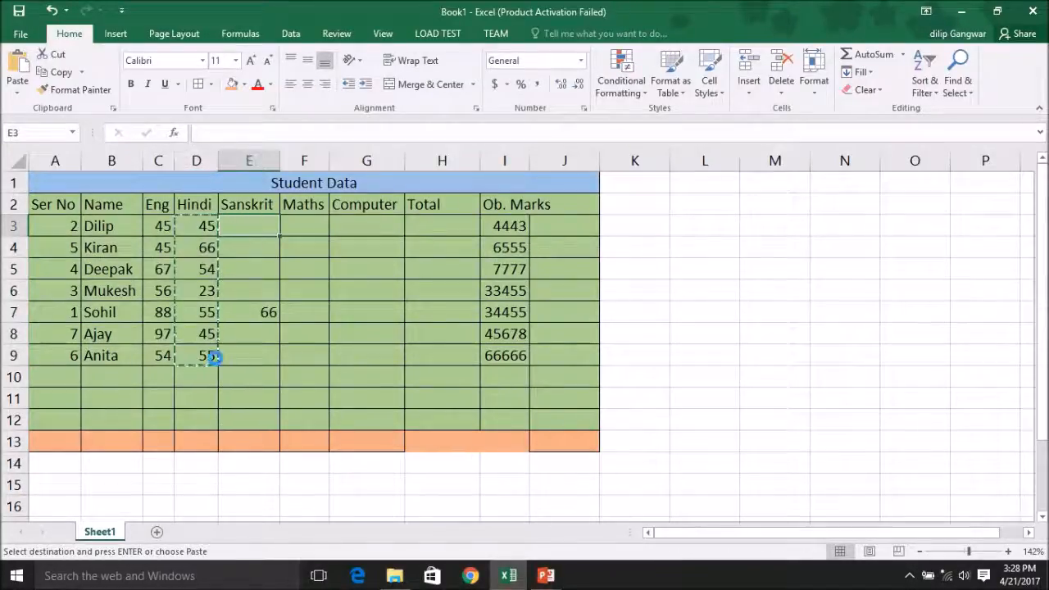
pyautogui.hotkey('ctrl', 'v')
pyautogui.press('Right')
pyautogui.hotkey('ctrl', 'v')
pyautogui.press('Right')
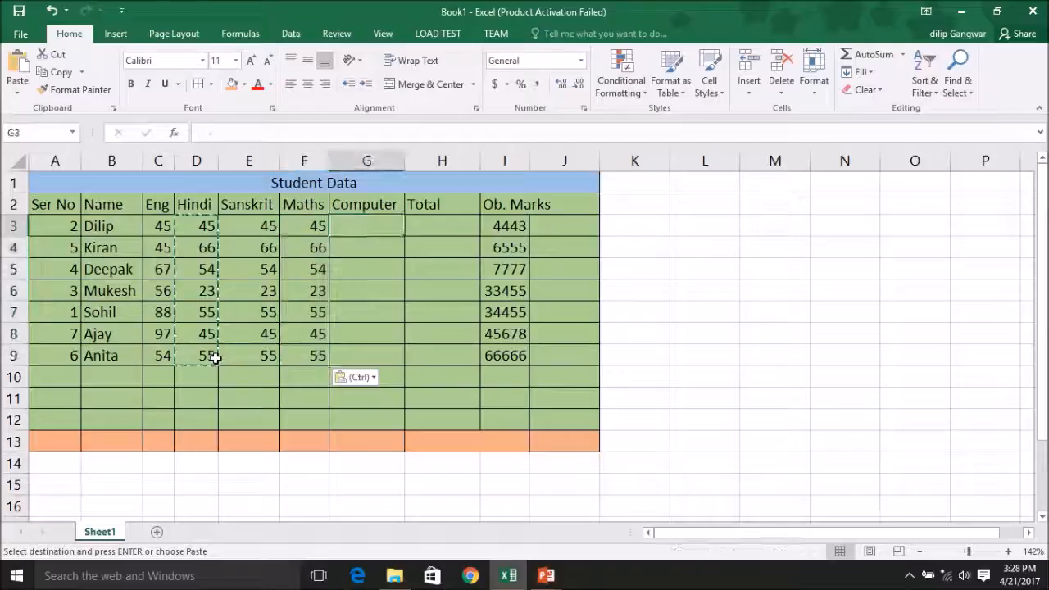
pyautogui.hotkey('ctrl', 'v')
pyautogui.press('Left')
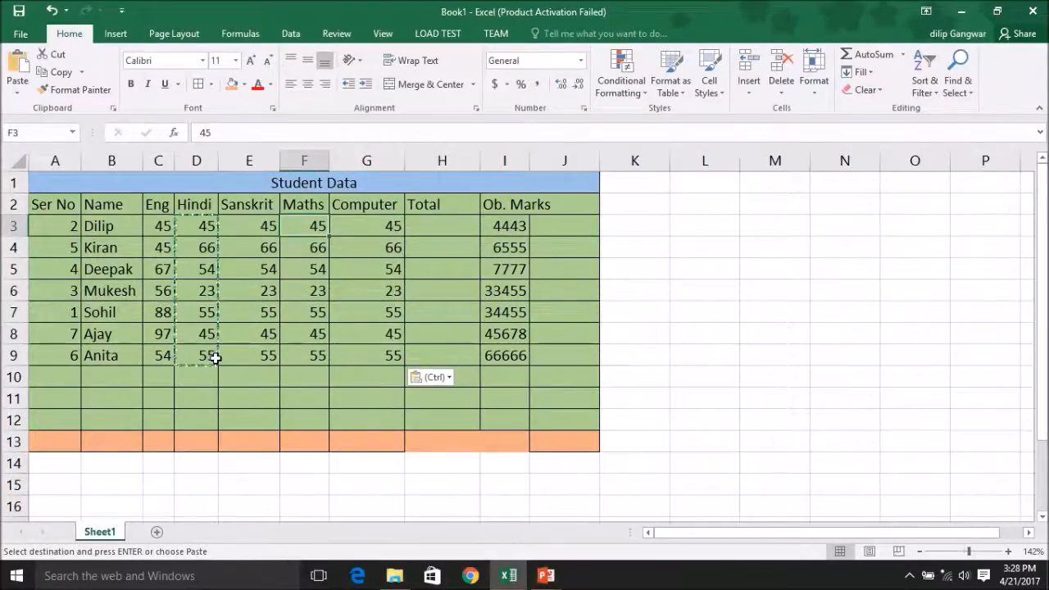
pyautogui.press('Escape')
# - Overwrite the Maths marks in cells F5, F6 and F7 with 98, 45 and 67
pyautogui.press('Down')
pyautogui.press('Down')
pyautogui.write('98')
pyautogui.press('Return')
pyautogui.write('45')
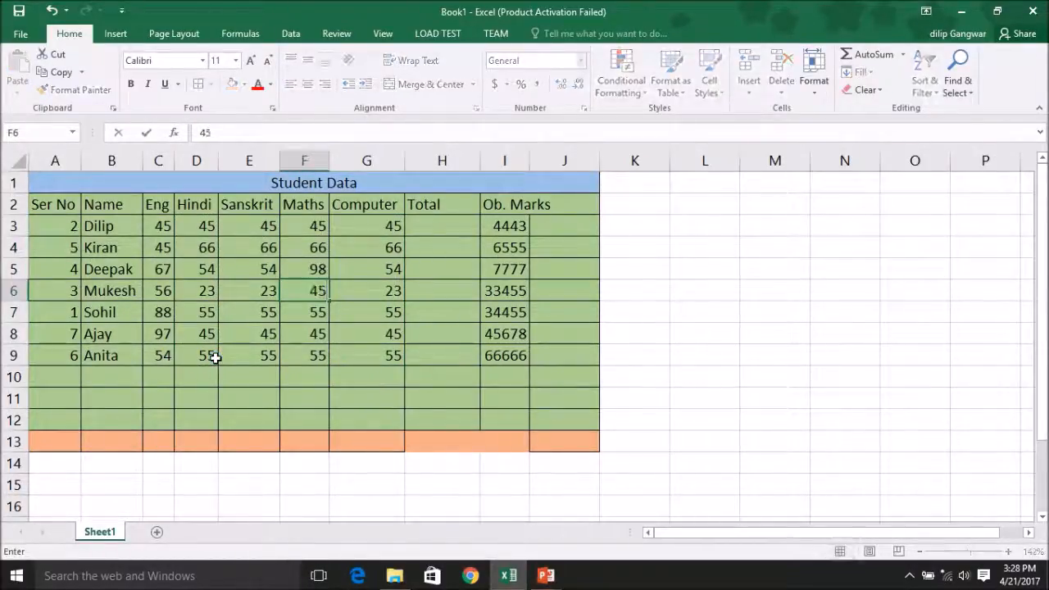
pyautogui.press('Return')
pyautogui.write('67')
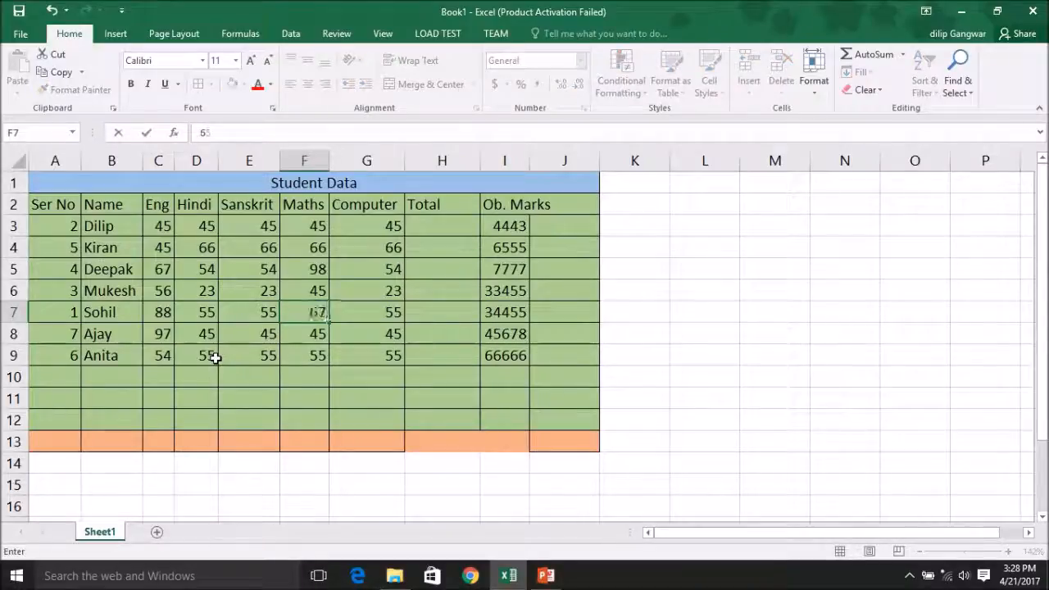
# - Set the Computer mark in G8 to 90 and the Maths mark in F9 to 100
pyautogui.press('Tab')
pyautogui.write('55')
pyautogui.press('Return')
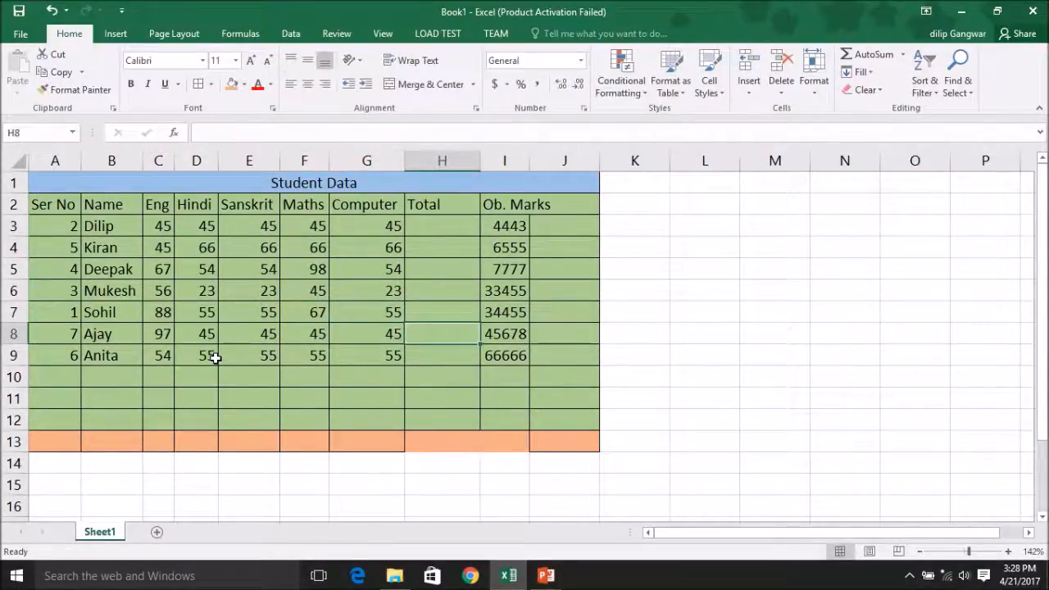
pyautogui.write('90')
pyautogui.press('Return')
pyautogui.press('Left')
pyautogui.write('100')
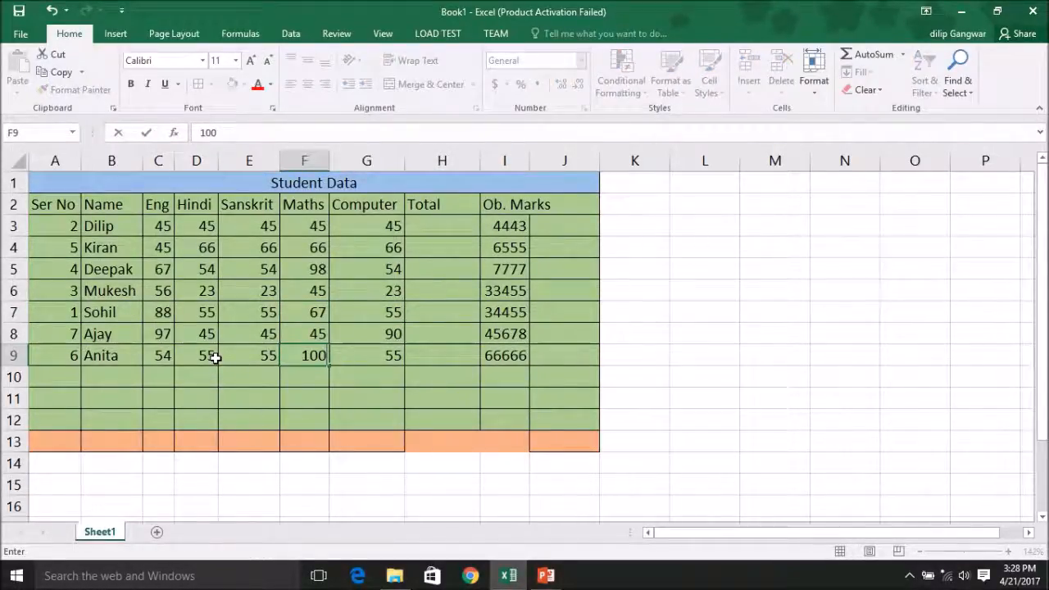
pyautogui.press('Left')
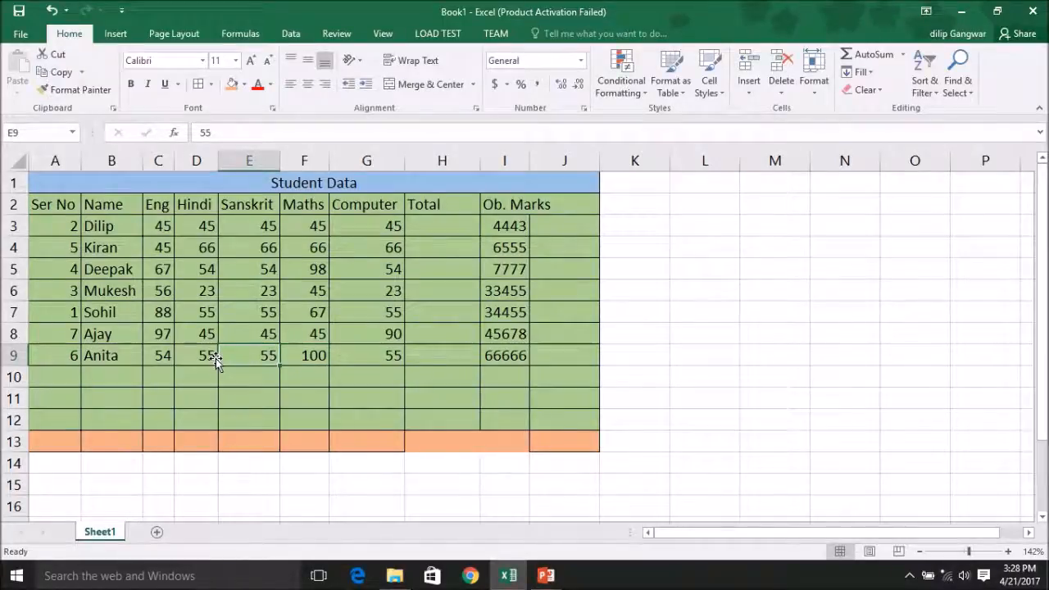
# - Enter the formula =COUNT(C3:G3) in cell H3 of the Total column
pyautogui.click(443, 220)
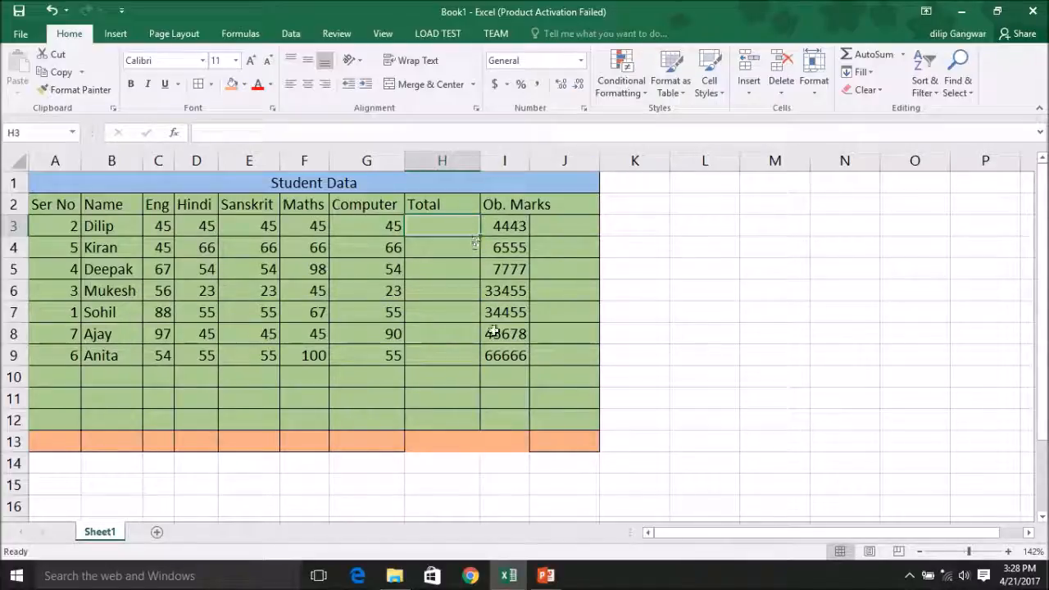
pyautogui.write('=')
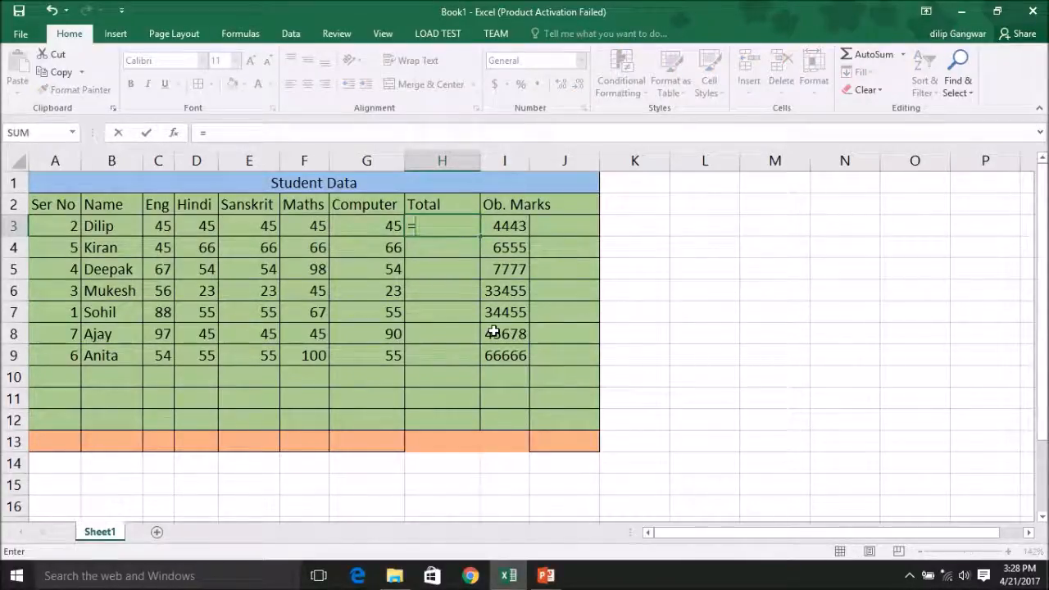
pyautogui.write('c')
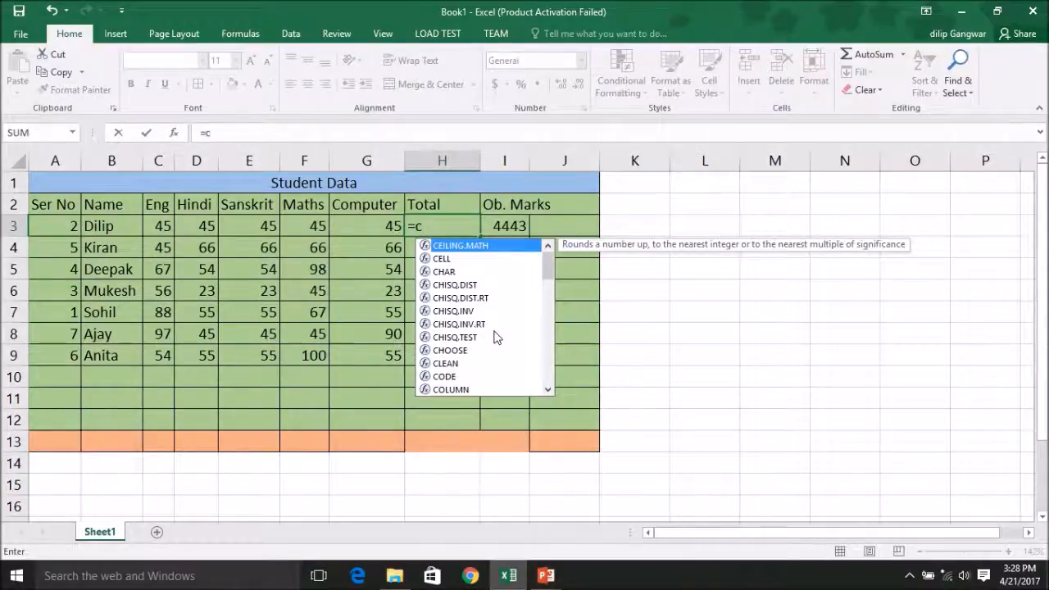
pyautogui.write('ou')
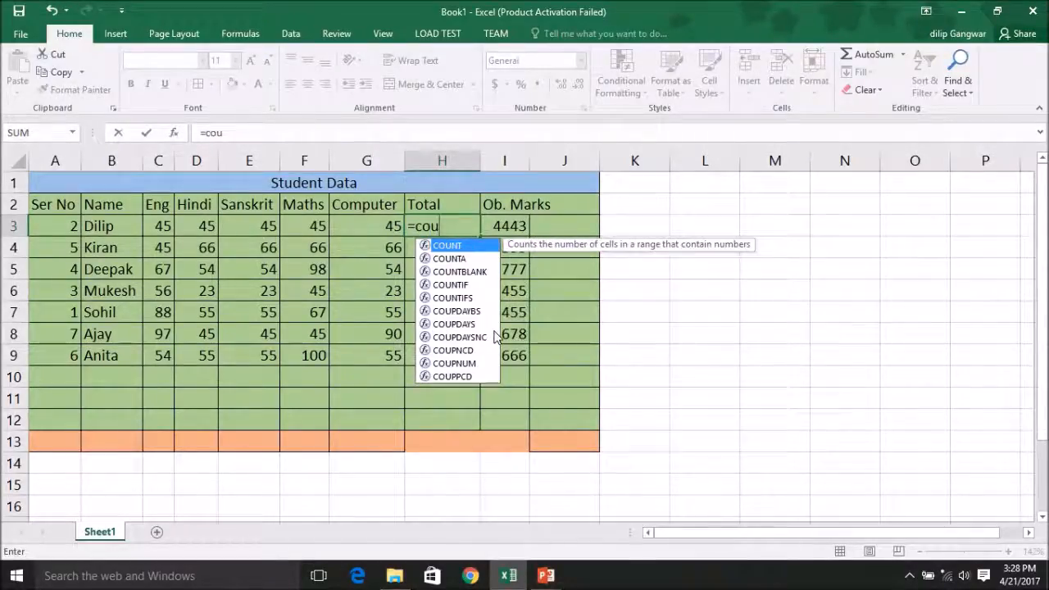
pyautogui.doubleClick(453, 245)
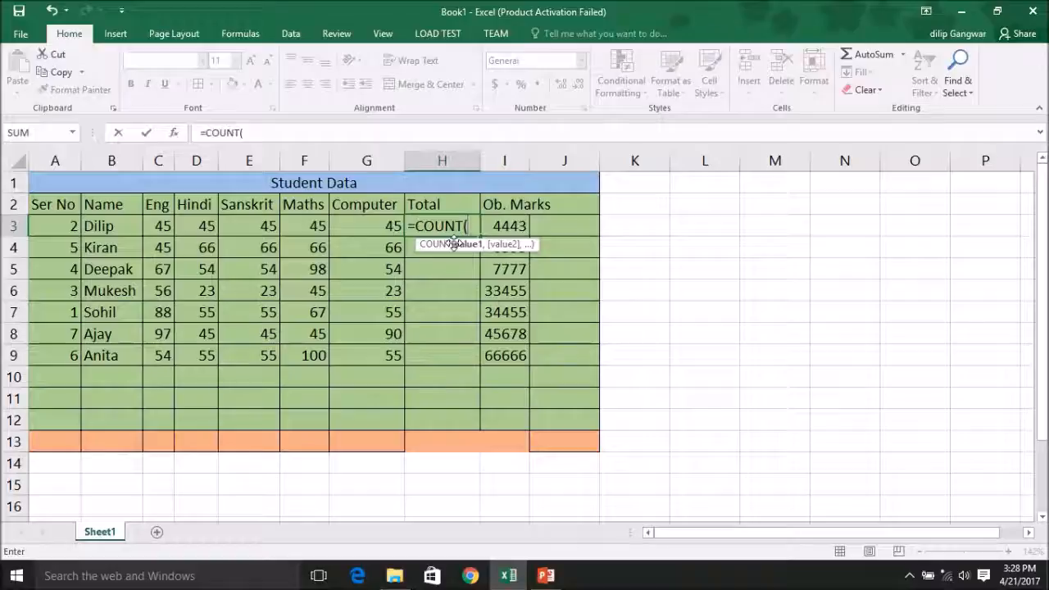
pyautogui.click(163, 227)
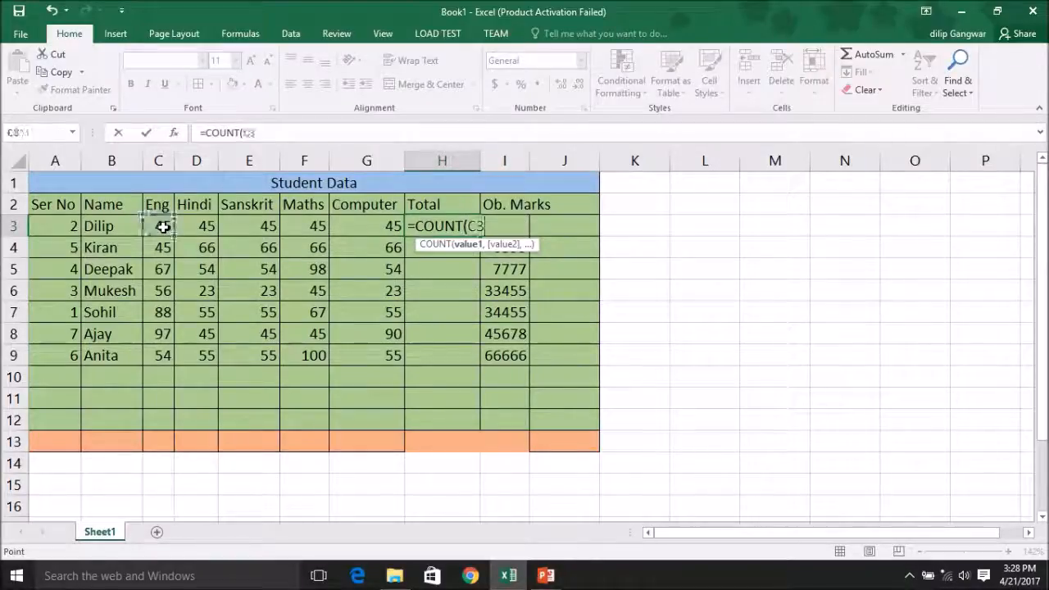
pyautogui.press('F8')
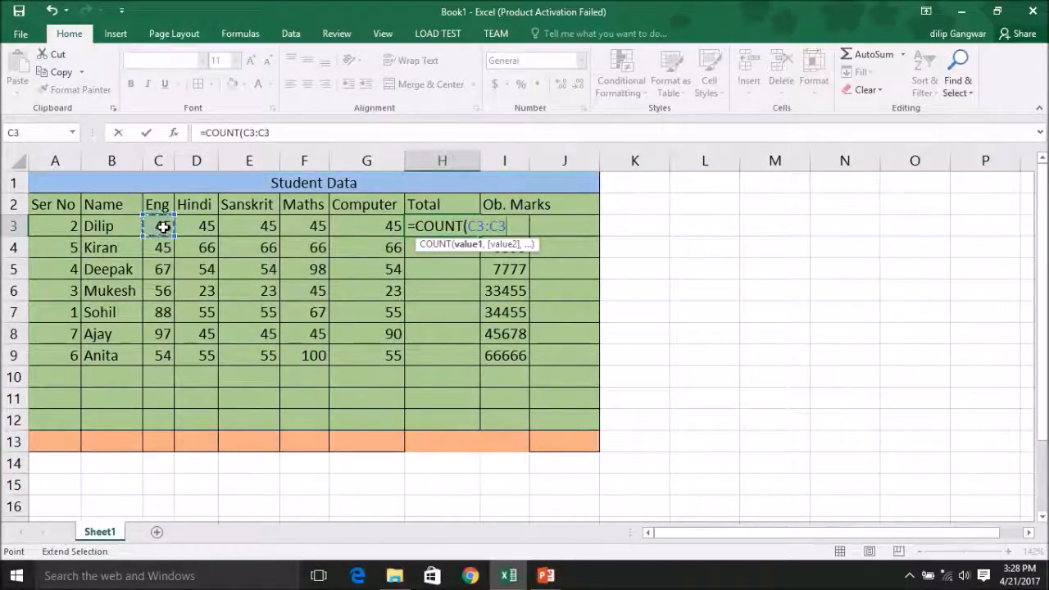
pyautogui.click(365, 220)
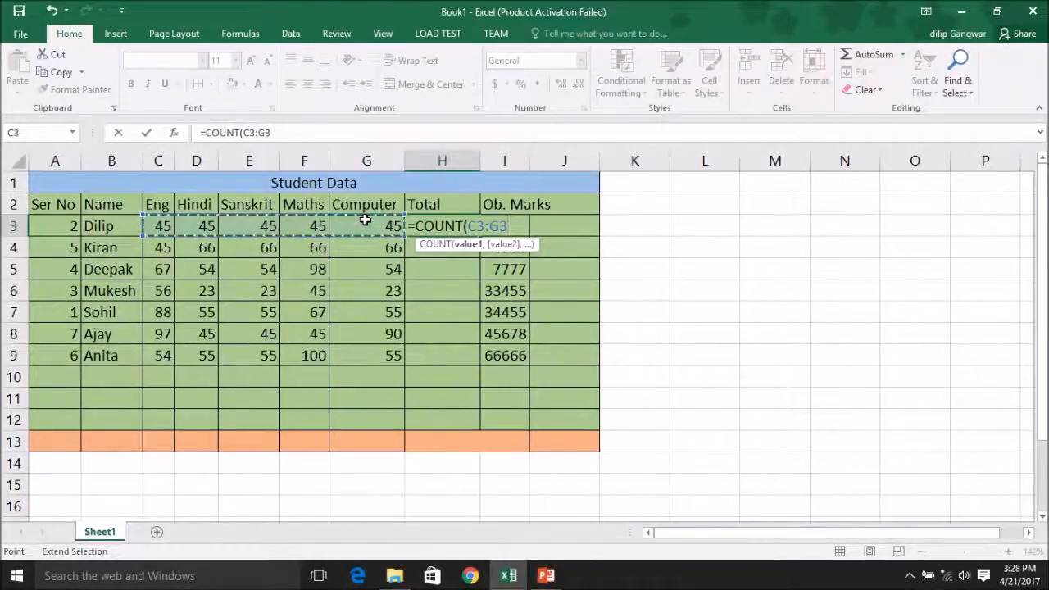
pyautogui.write(')')
pyautogui.press('Return')
# - Extend the Total formula in cell H3 to =COUNT(C3:G3)*100
pyautogui.press('Up')
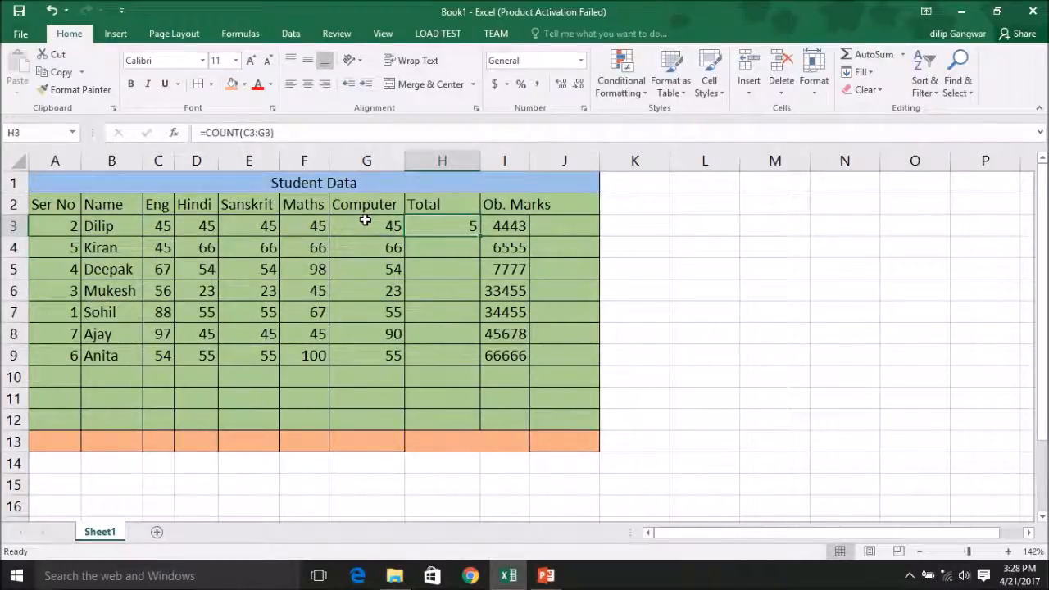
pyautogui.press('F2')
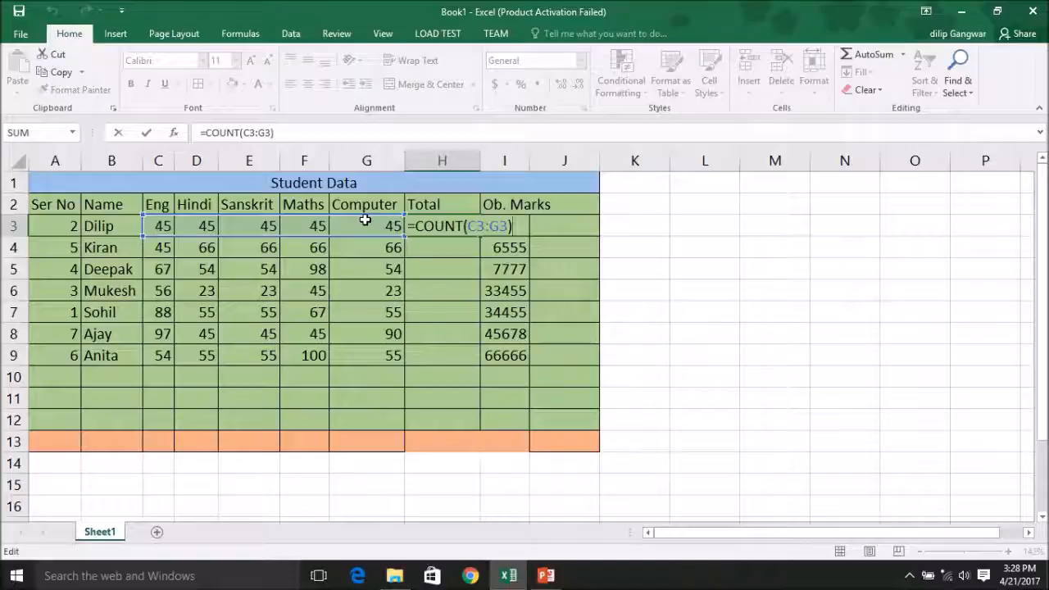
pyautogui.press('Left')
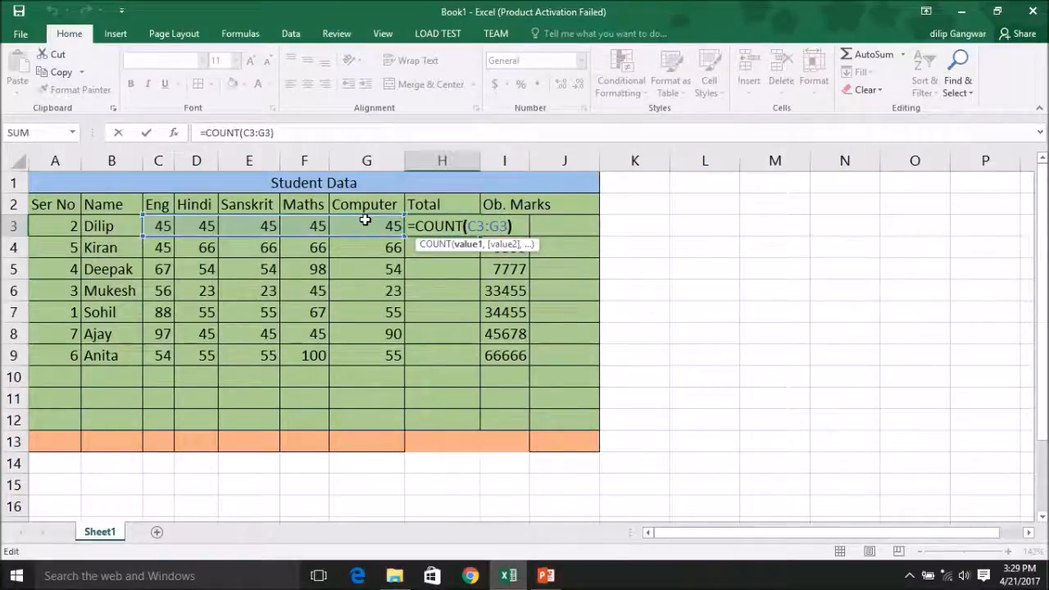
pyautogui.press('Right')
pyautogui.write('*100')
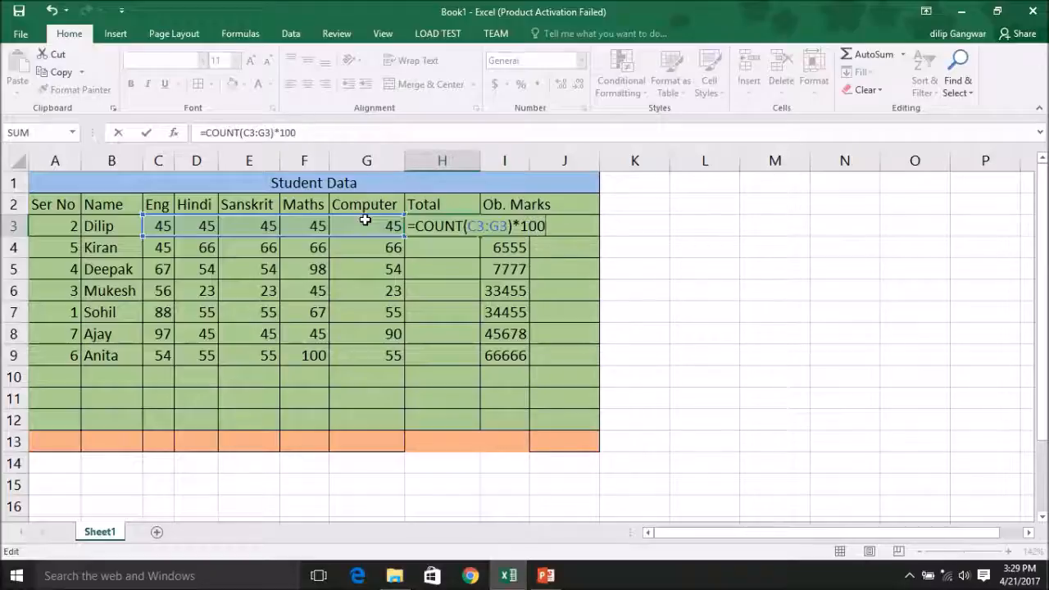
pyautogui.press('Return')
pyautogui.press('Up')
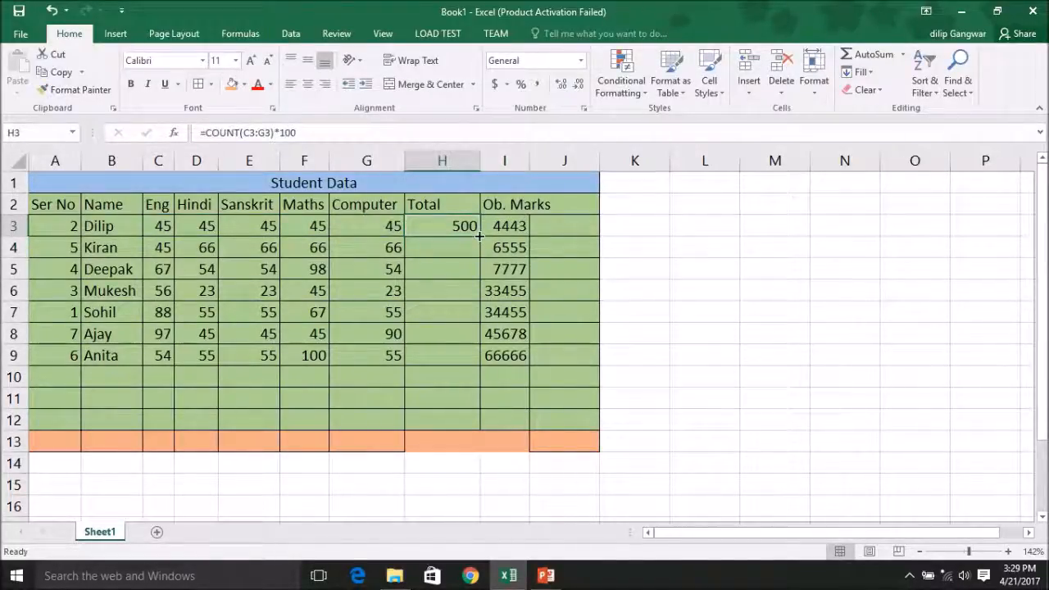
# - Fill the Total formula from H3 down to H9 and check the copied formulas in the column
pyautogui.moveTo(479, 236); pyautogui.dragTo(478, 366)
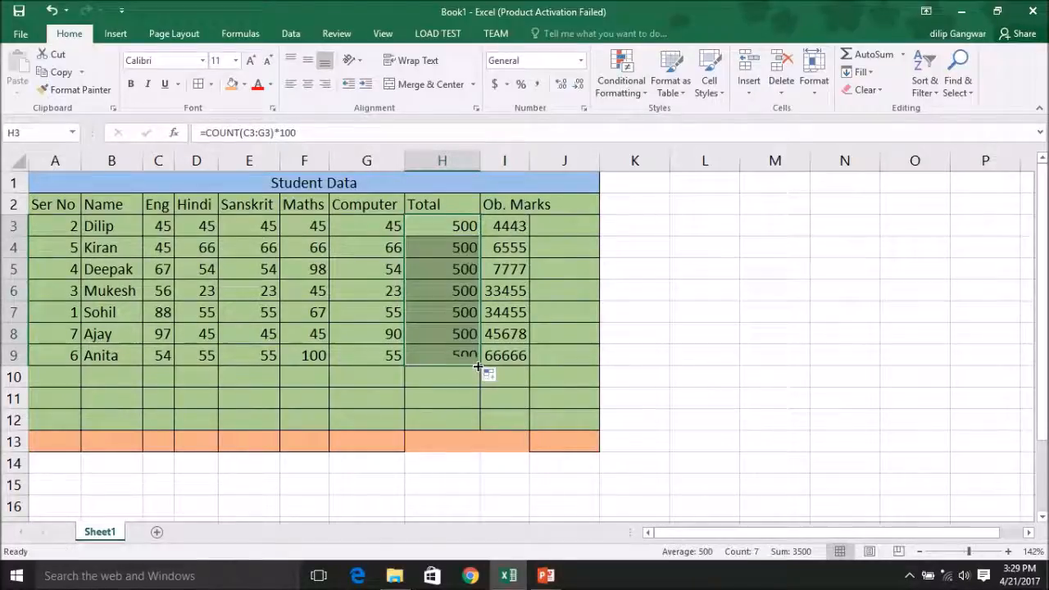
pyautogui.click(446, 247)
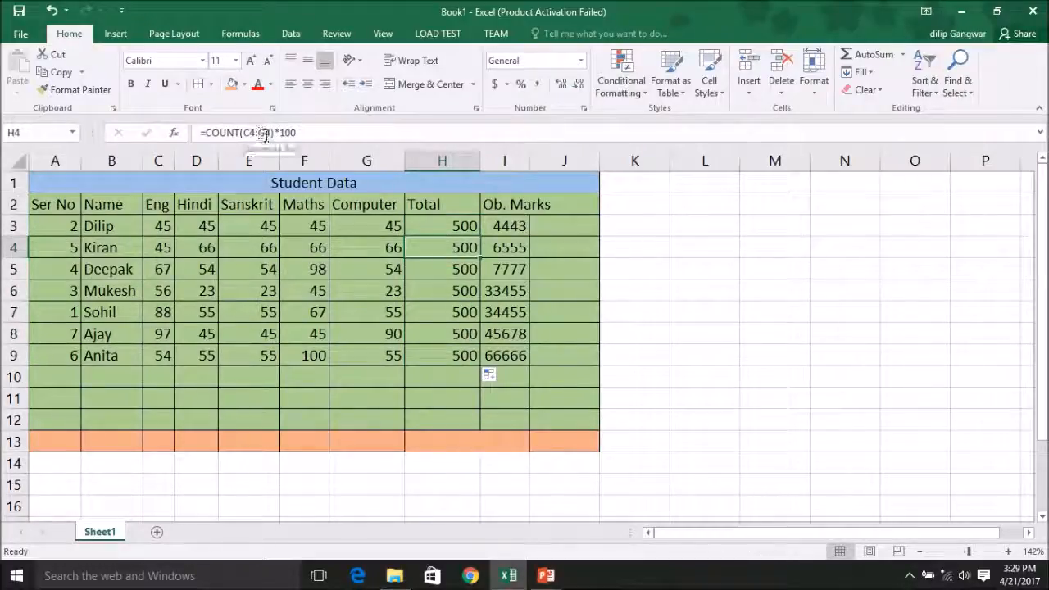
pyautogui.press('Up')
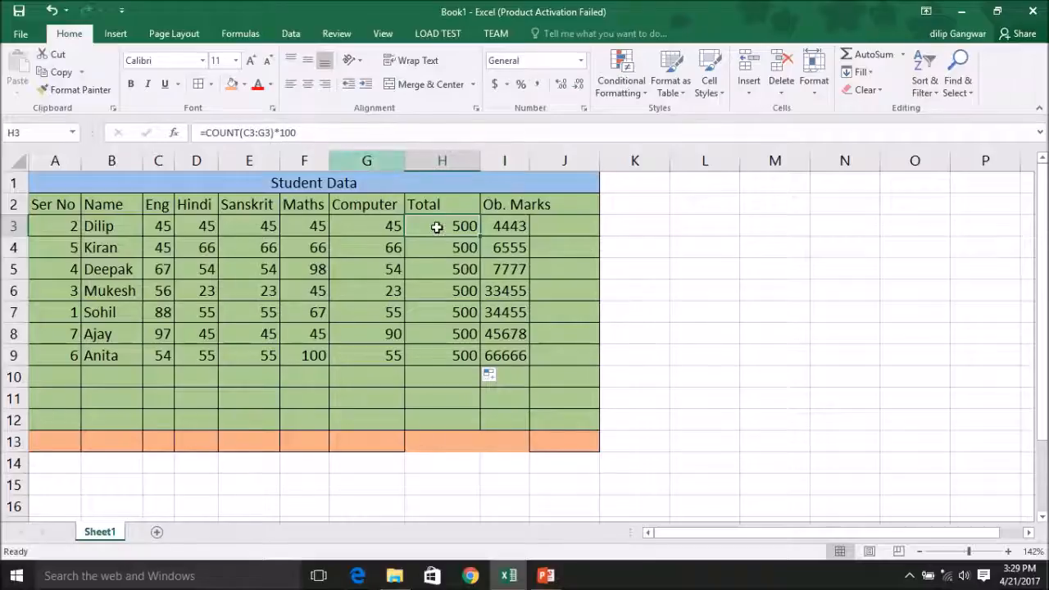
pyautogui.click(466, 250)
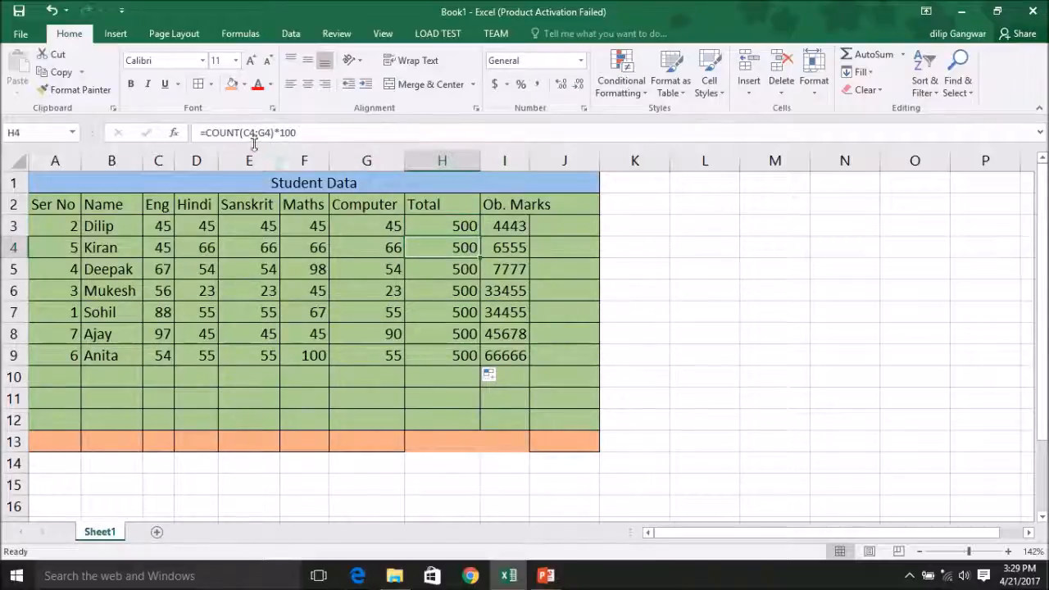
pyautogui.click(445, 270)
pyautogui.click(448, 325)
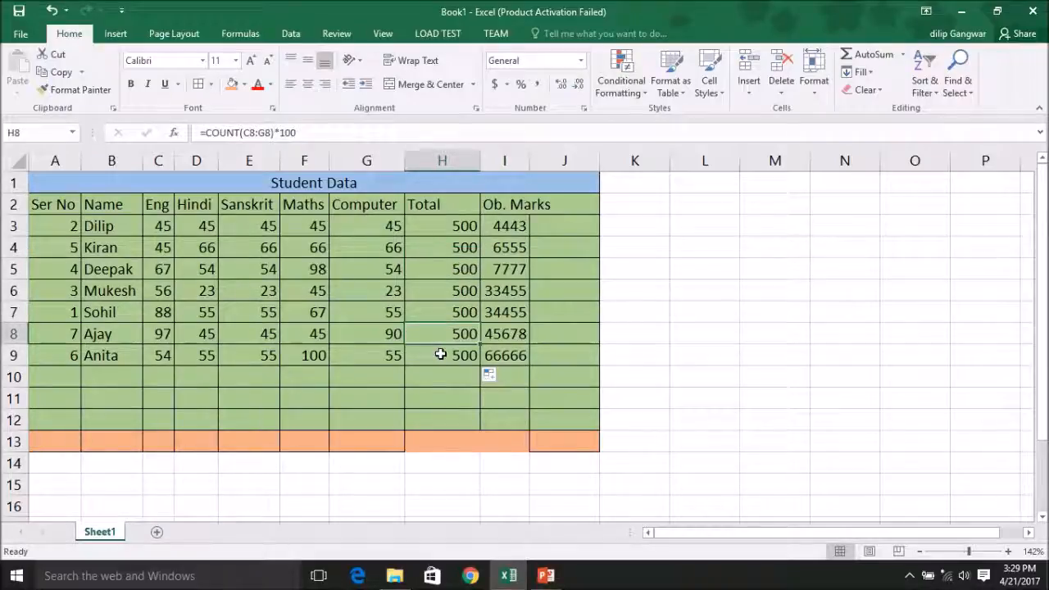
pyautogui.click(442, 356)
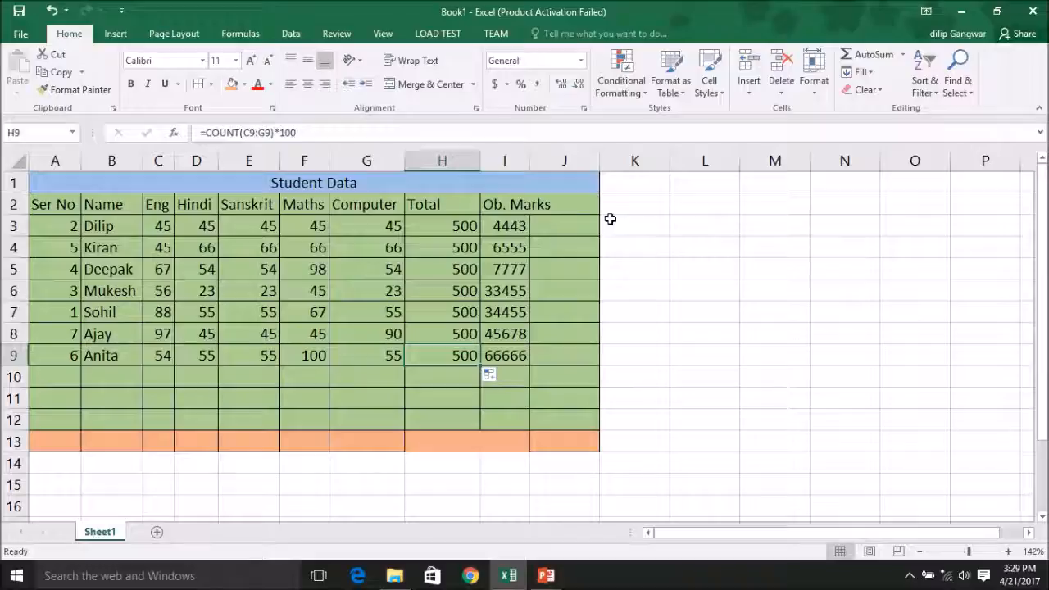
# - Clear the old values from cells I3:I9 in the Ob. Marks column
pyautogui.moveTo(511, 227); pyautogui.dragTo(511, 354)
pyautogui.press('Delete')
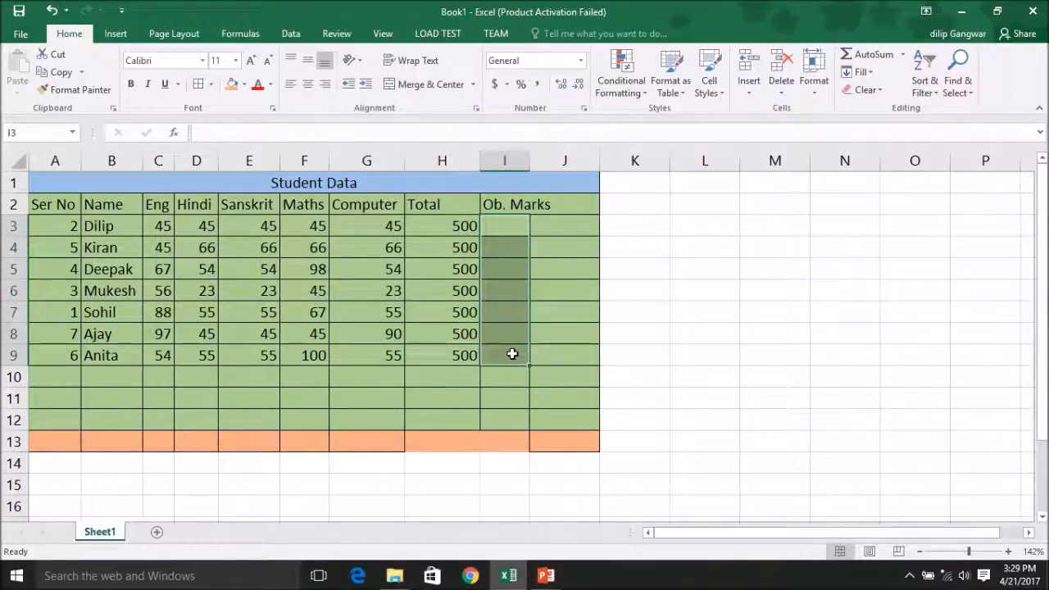
pyautogui.press('Down')
pyautogui.press('Up')
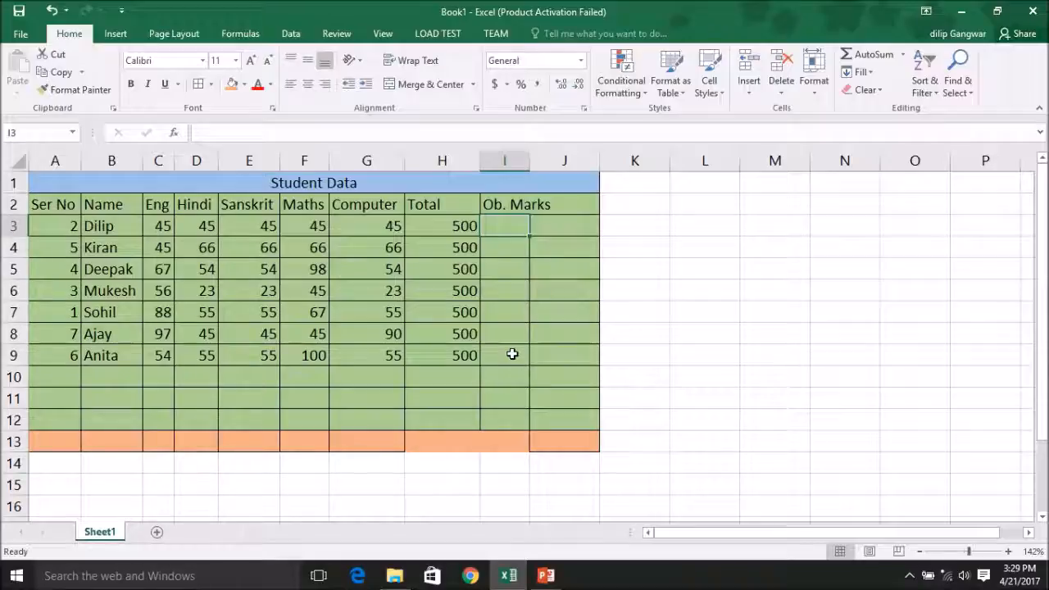
# - AutoFit the column widths of the whole student data table
pyautogui.hotkey('ctrl', 'a')
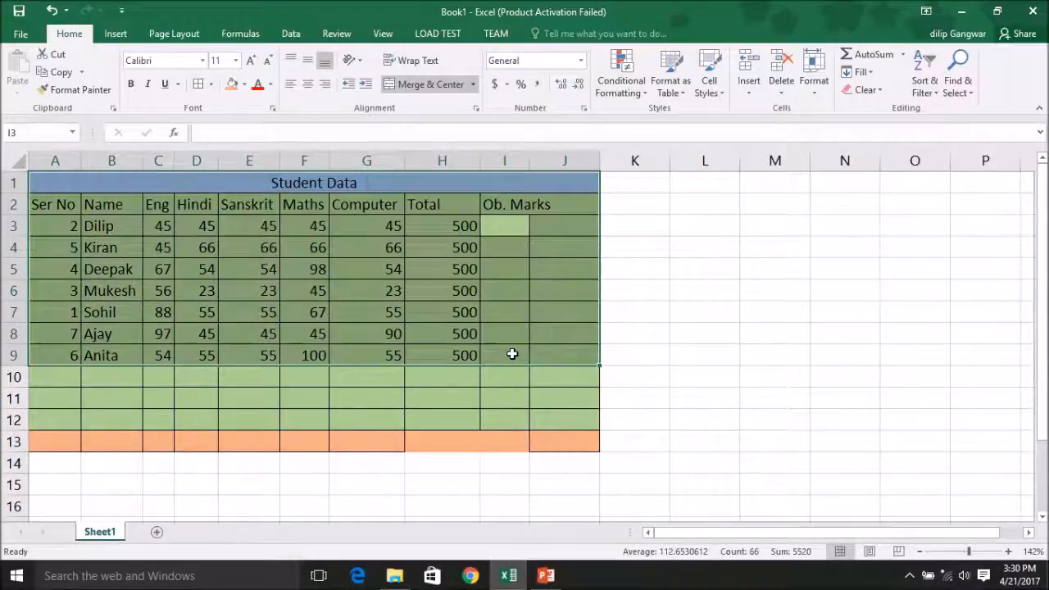
pyautogui.click(819, 102)
pyautogui.click(889, 189)
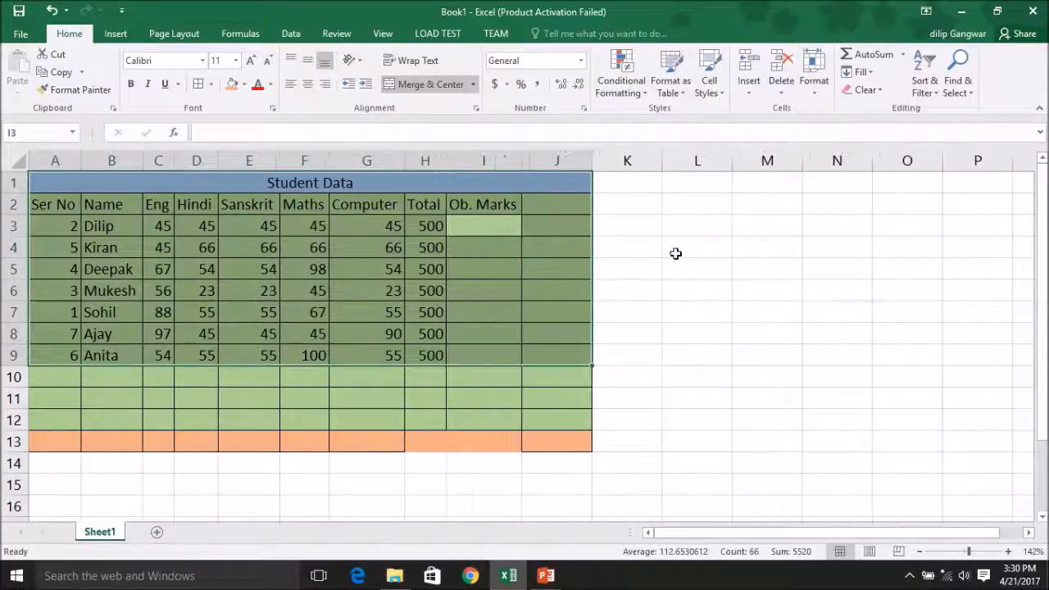
pyautogui.click(552, 269)
# - Enter the formula =SUM(C3:G3) in cell I3 of the Ob. Marks column
pyautogui.click(469, 230)
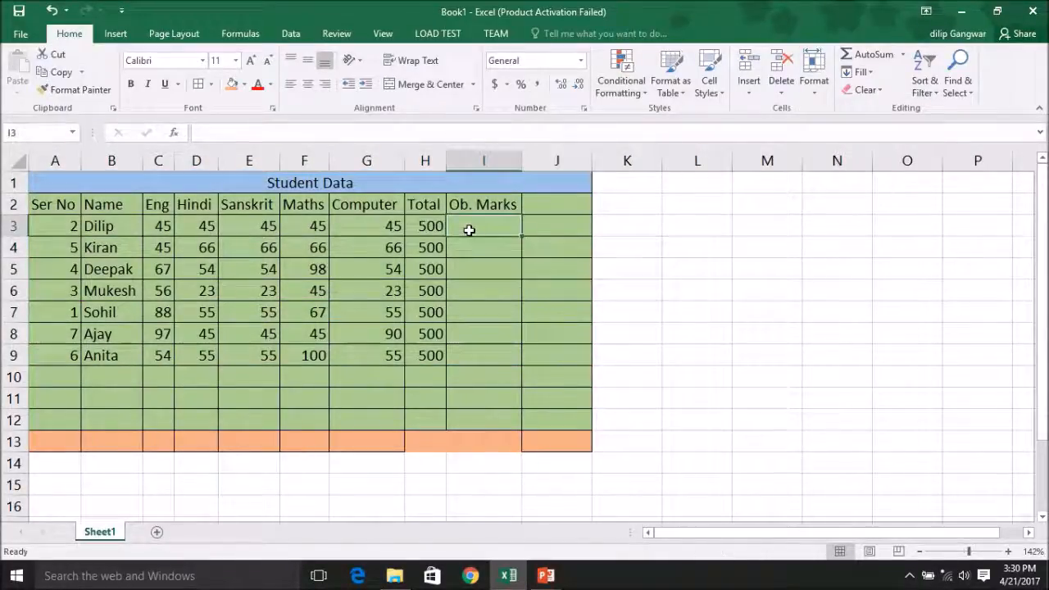
pyautogui.write('=sum')
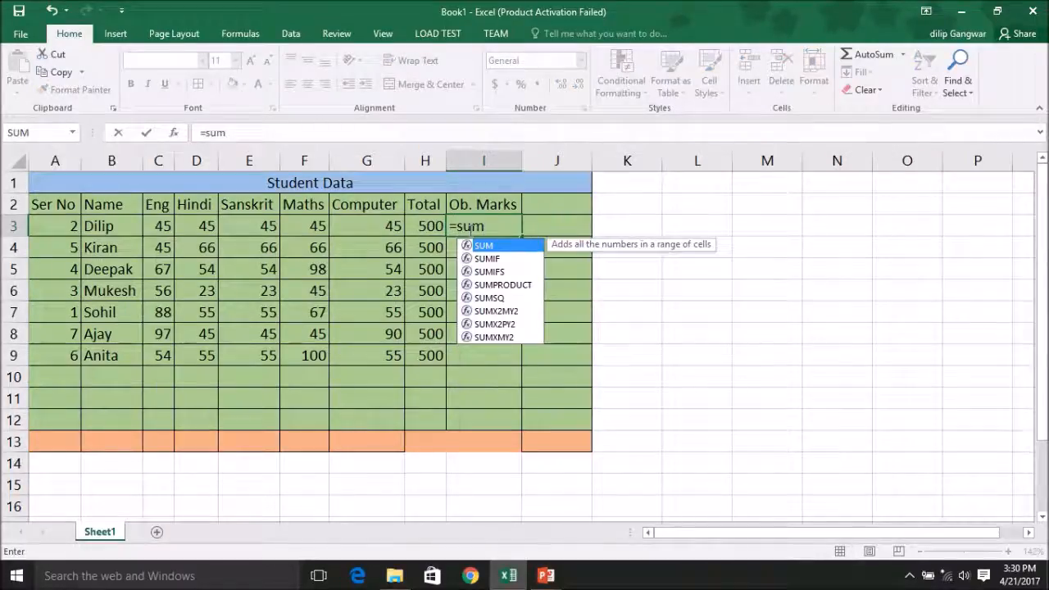
pyautogui.press('Tab')
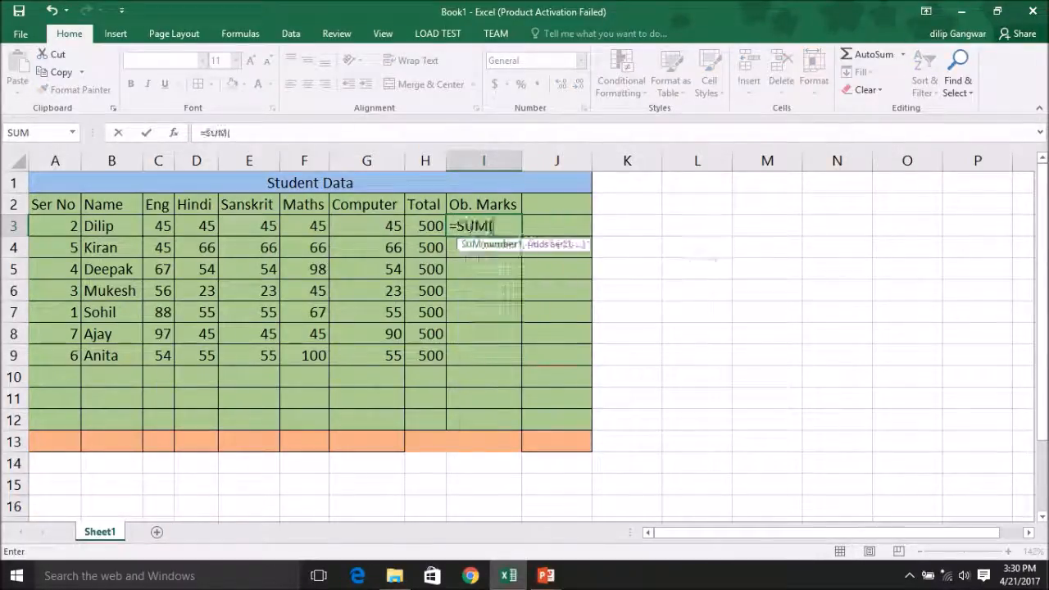
pyautogui.write('(')
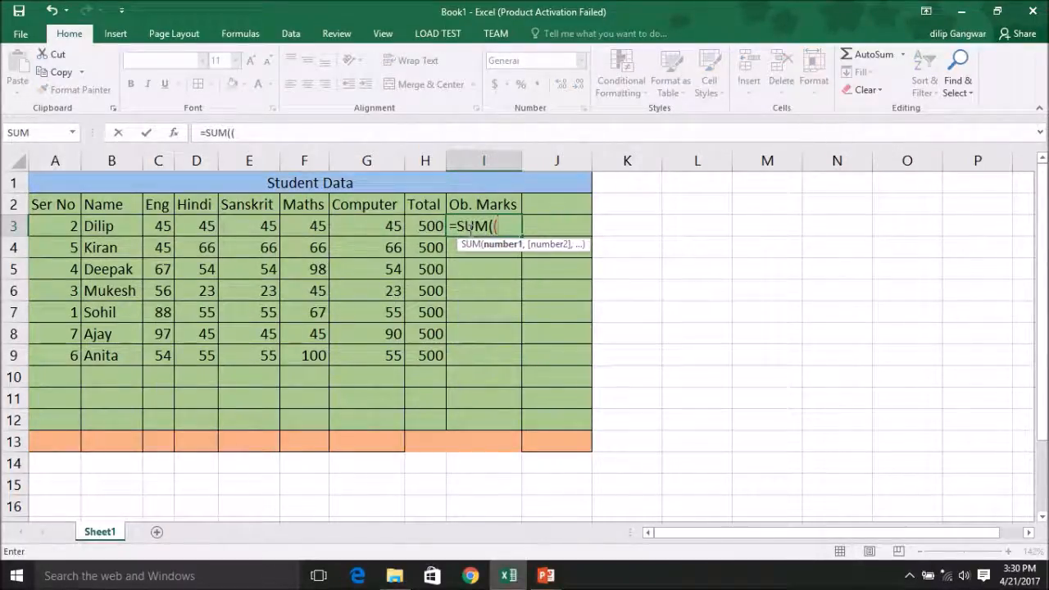
pyautogui.press('BackSpace')
pyautogui.write('c3')
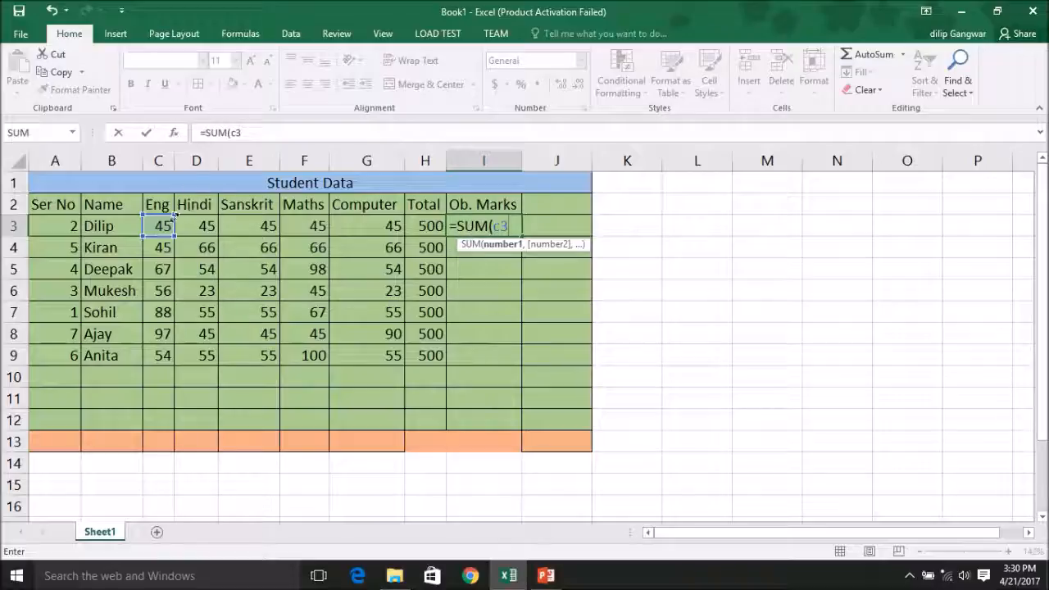
pyautogui.write(':')
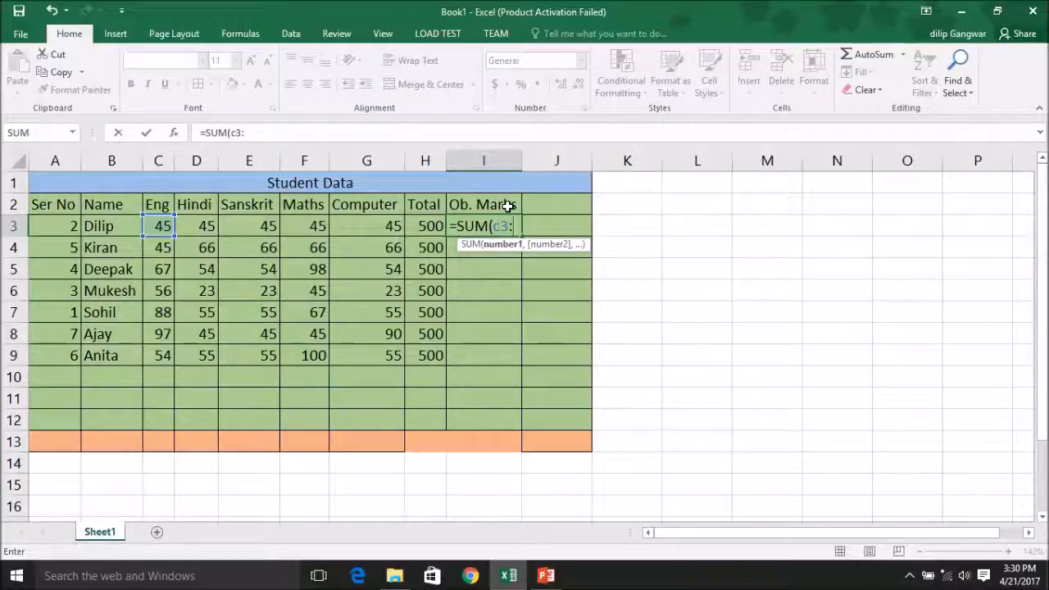
pyautogui.write('g3')
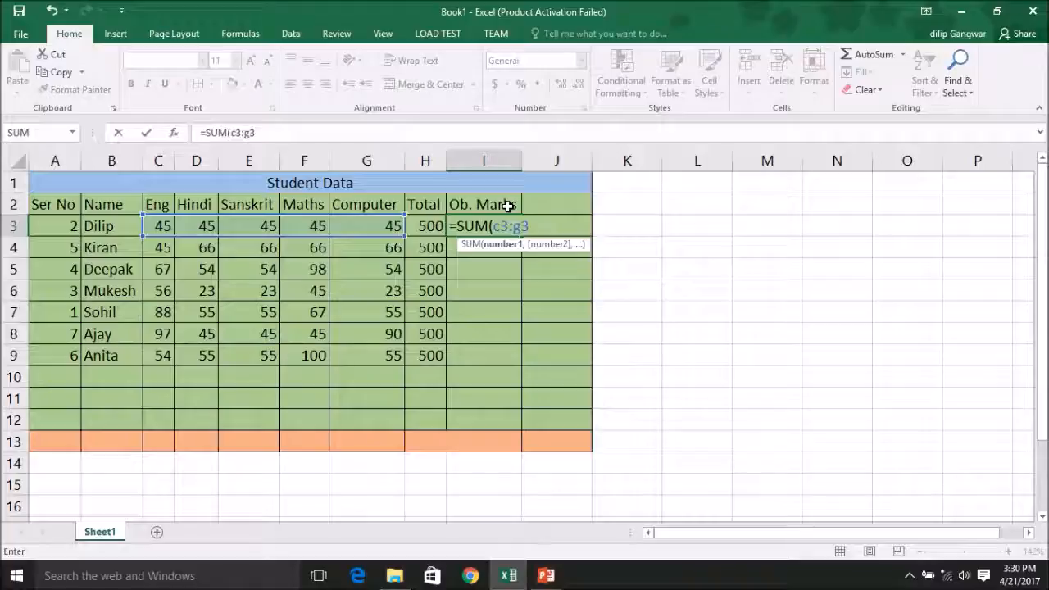
pyautogui.write(')')
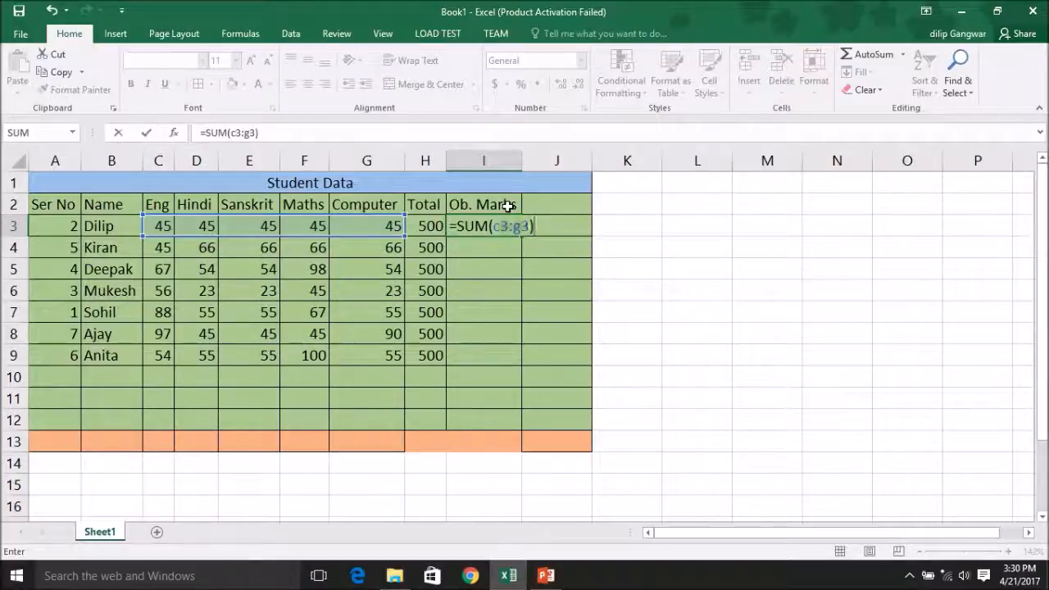
pyautogui.press('Return')
# - Fill the SUM formula from I3 down to I9 and check the copied formulas
pyautogui.click(497, 226)
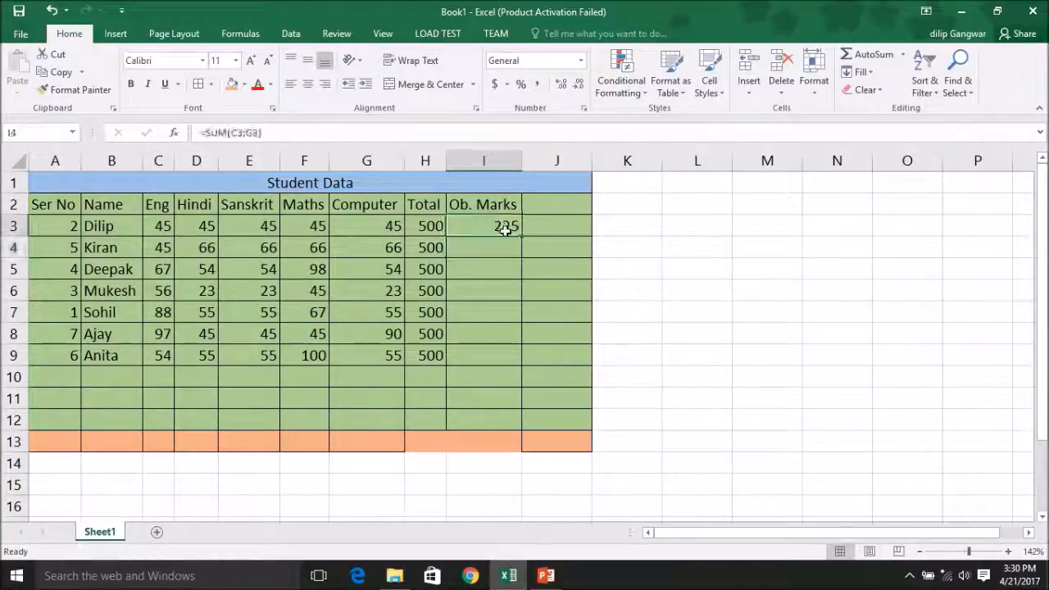
pyautogui.moveTo(521, 236); pyautogui.dragTo(528, 368)
pyautogui.click(538, 268)
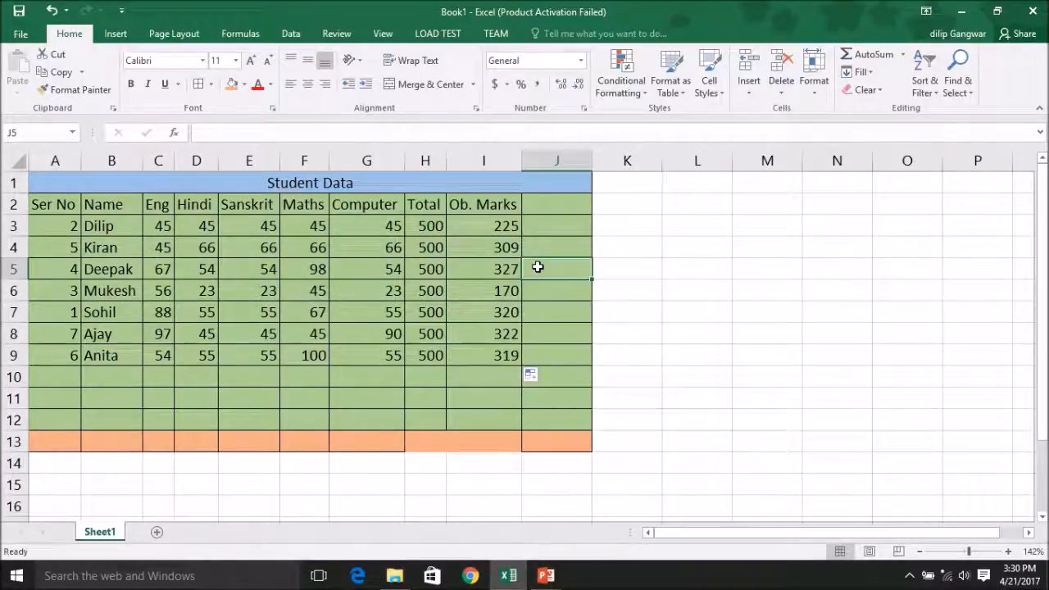
pyautogui.click(472, 350)
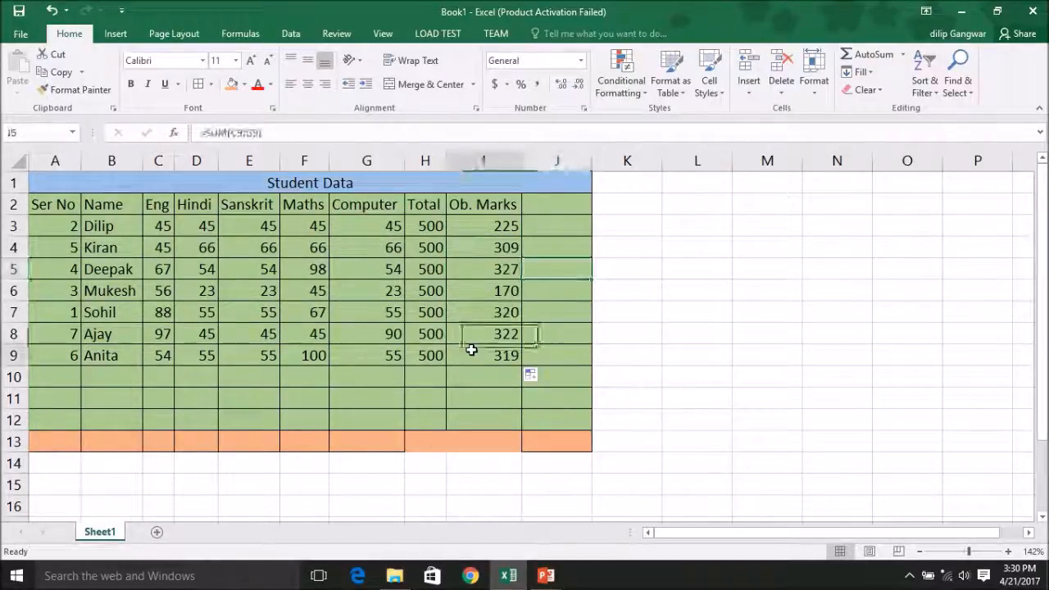
pyautogui.click(450, 253)
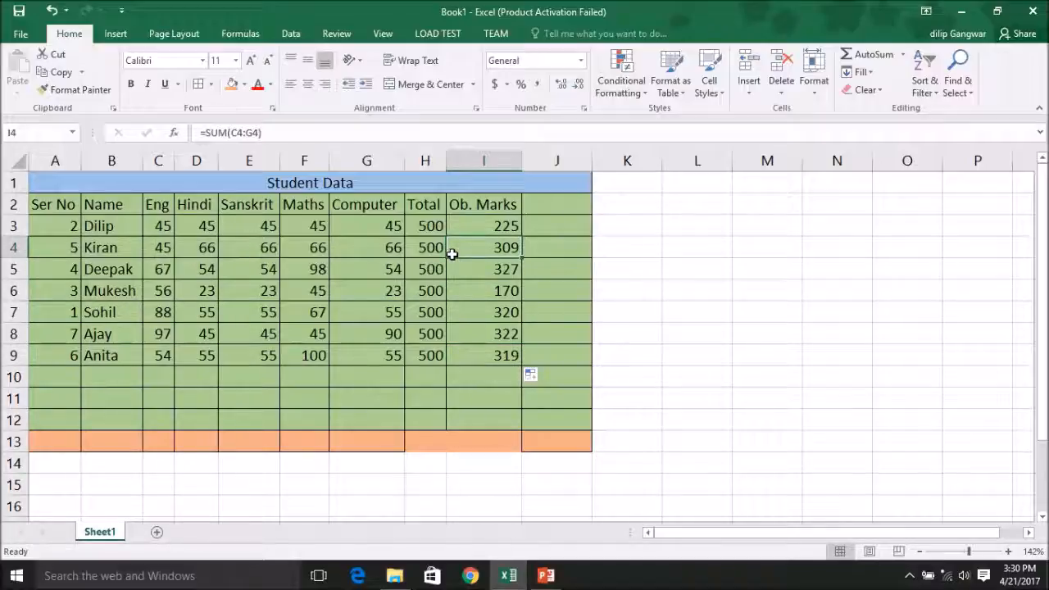
# - Enter the column heading Div in cell J2
pyautogui.click(565, 203)
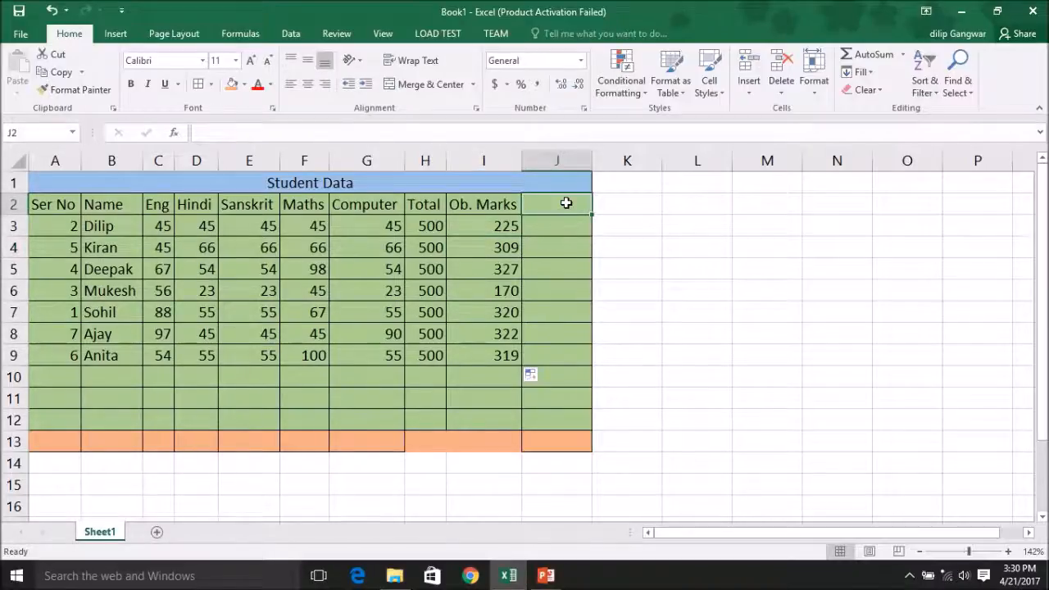
pyautogui.write('Div')
pyautogui.press('Return')
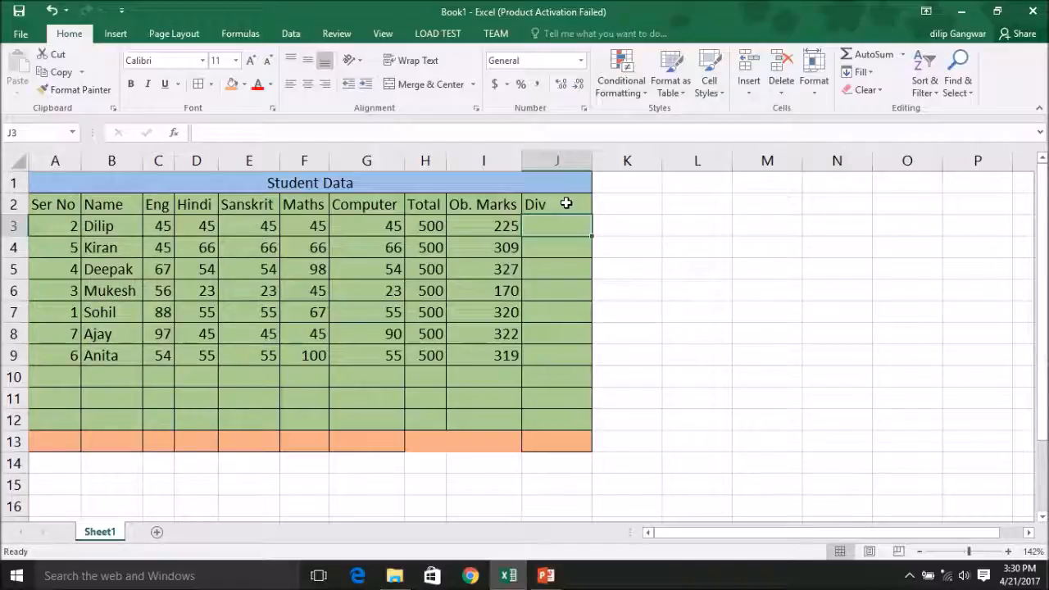
pyautogui.press('Down')
pyautogui.press('Left')
pyautogui.press('Left')
pyautogui.press('Left')
pyautogui.press('Left')
pyautogui.press('Left')
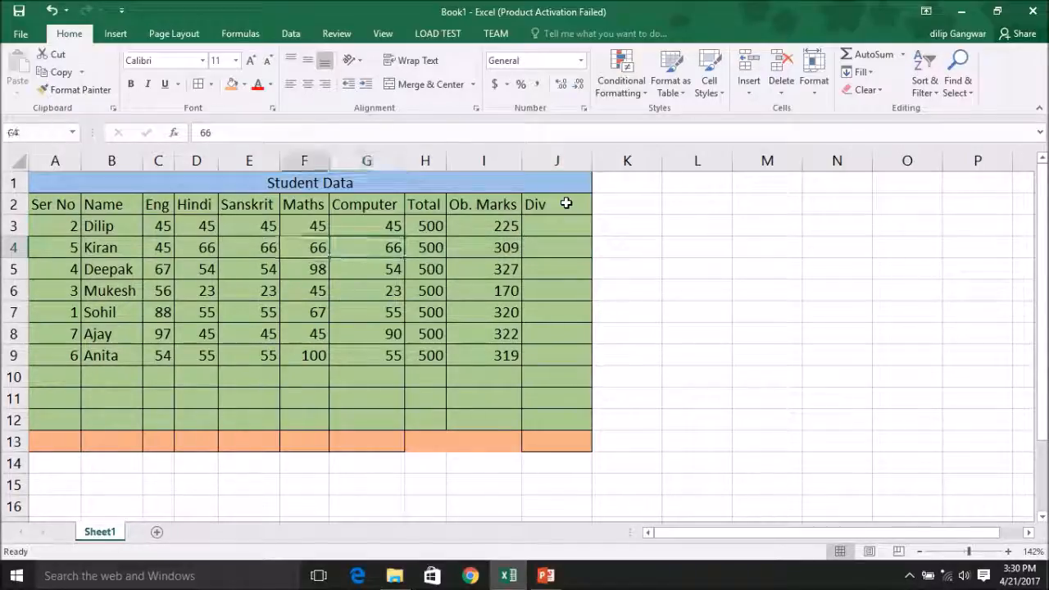
pyautogui.press('Right')
pyautogui.press('Right')
pyautogui.press('Right')
pyautogui.press('Right')
pyautogui.press('Right')
pyautogui.press('Right')
pyautogui.press('Right')
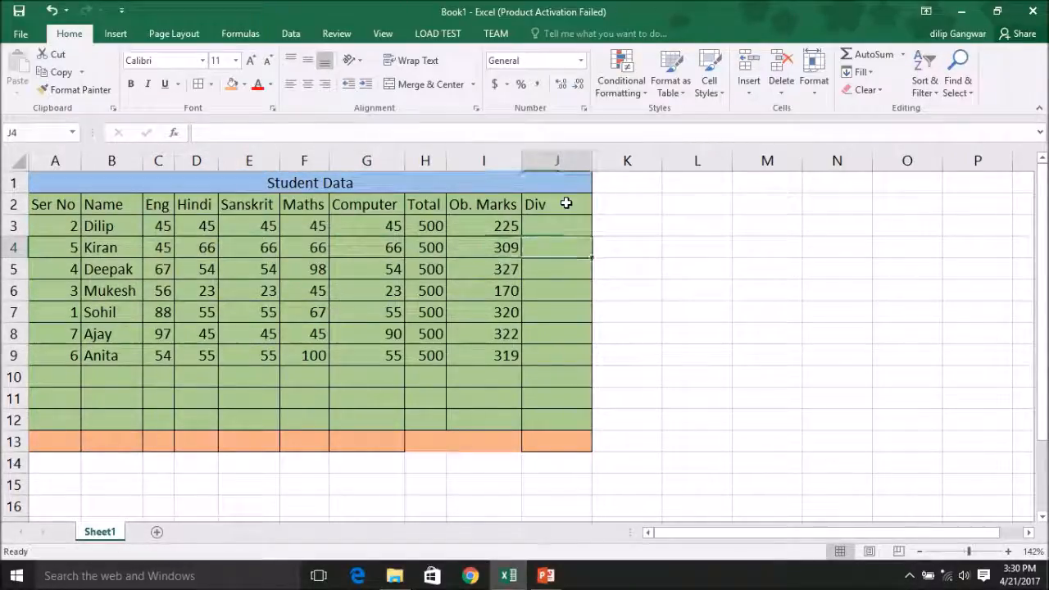
pyautogui.press('Right')
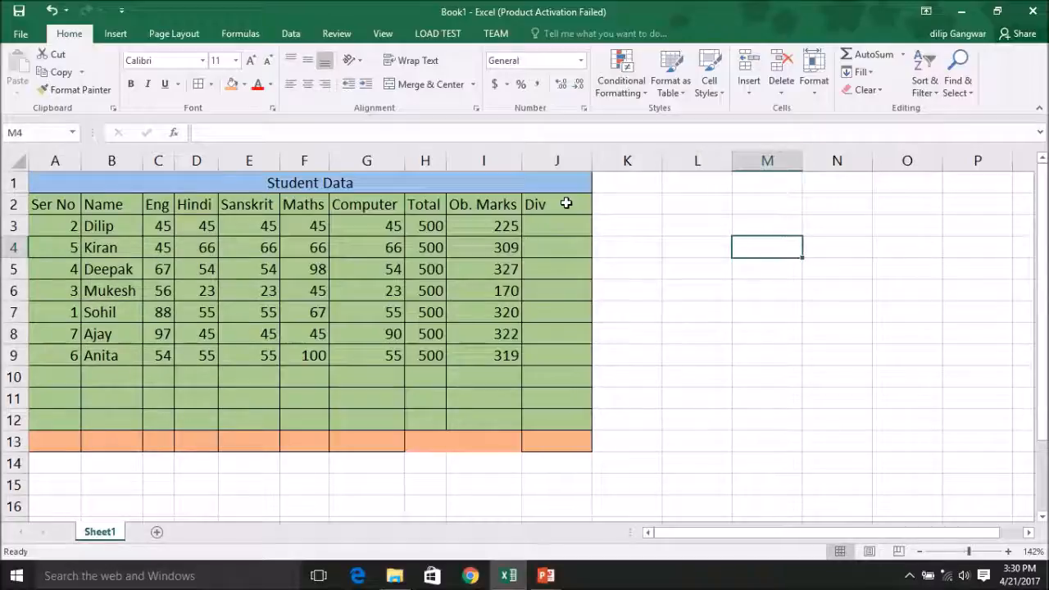
pyautogui.press('Right')
pyautogui.press('Left')
pyautogui.press('Left')
pyautogui.press('Left')
pyautogui.press('Up')
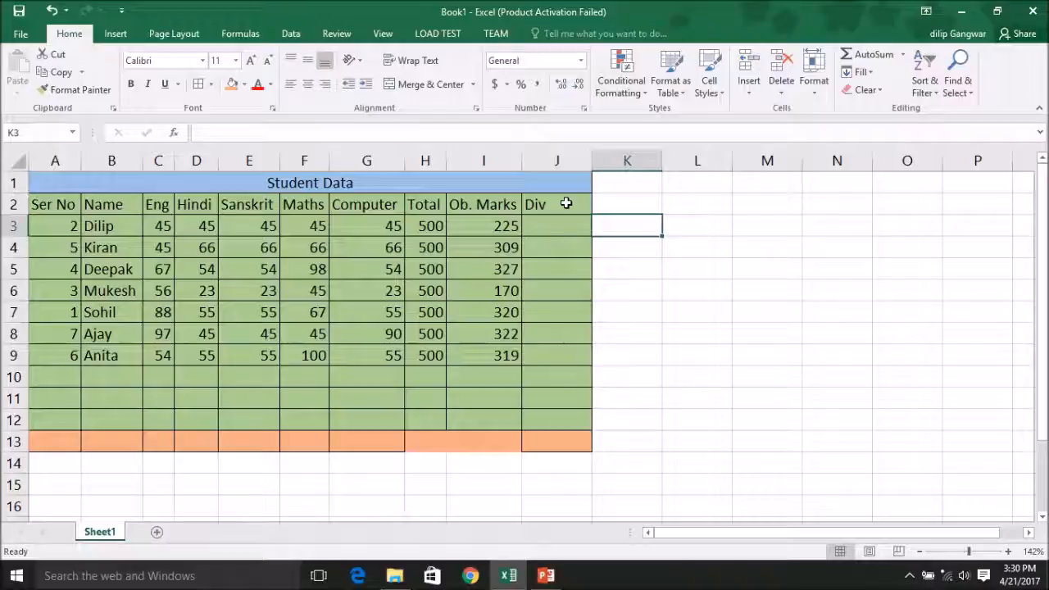
pyautogui.press('Right')
pyautogui.press('Left')
pyautogui.press('Up')
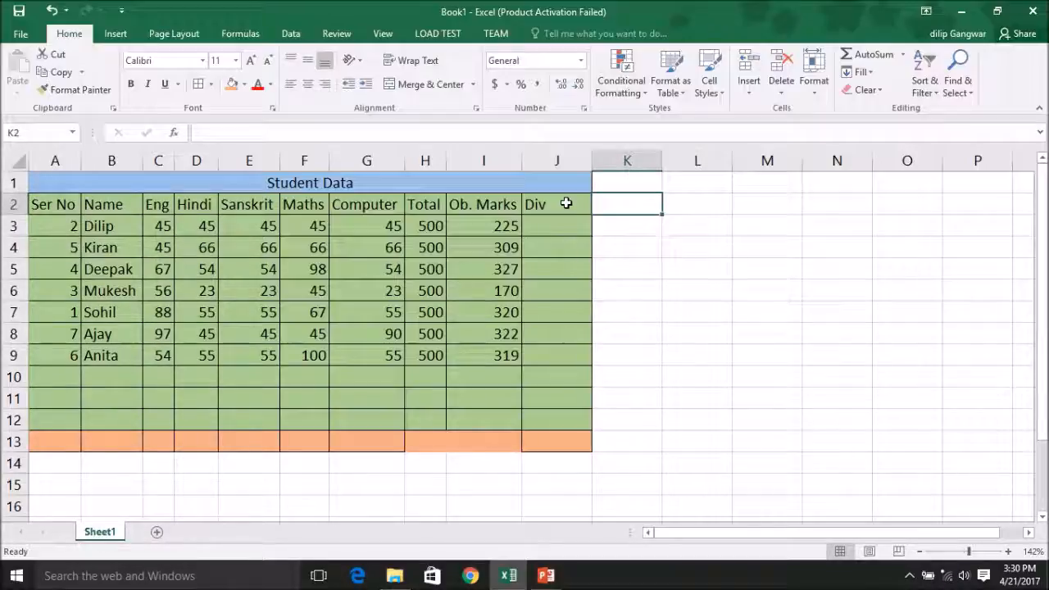
pyautogui.press('Right')
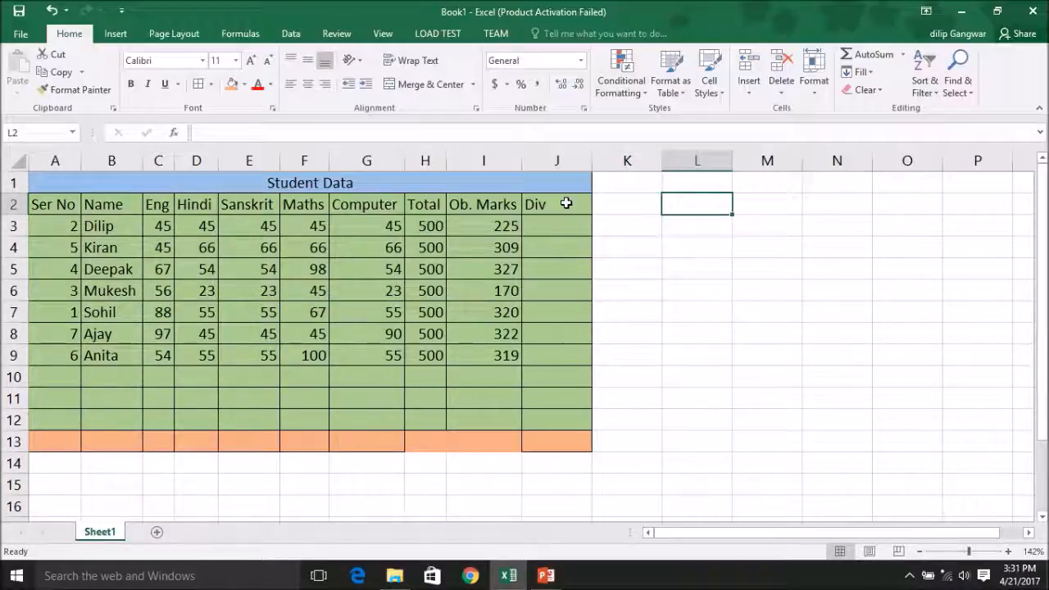
# - Enter the percentage range 0-36 in cell L2 and its result fail in cell M2
pyautogui.press('Left')
pyautogui.press('Right')
pyautogui.write('0')
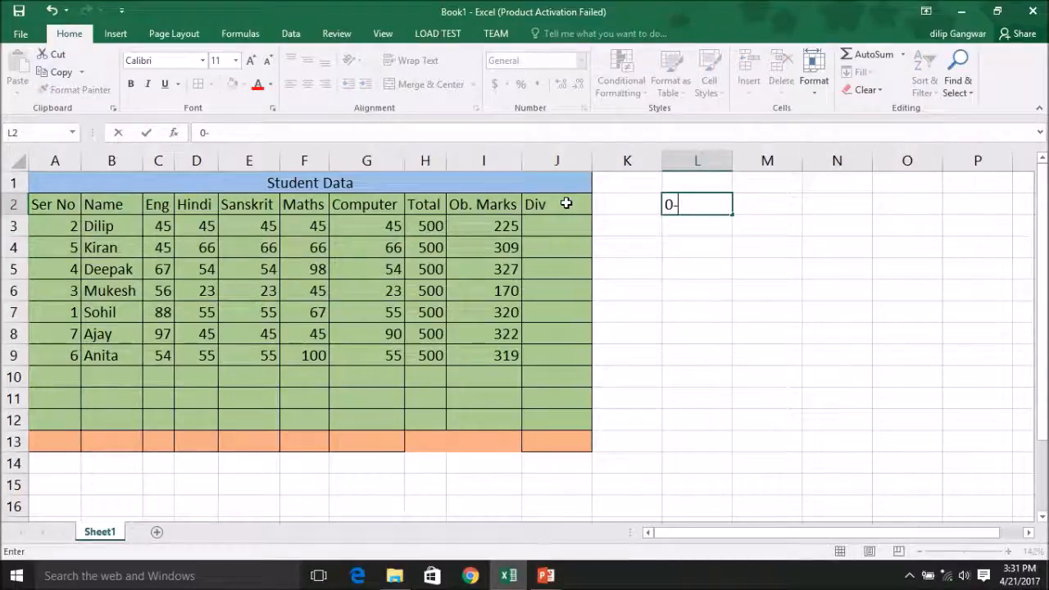
pyautogui.write('-36')
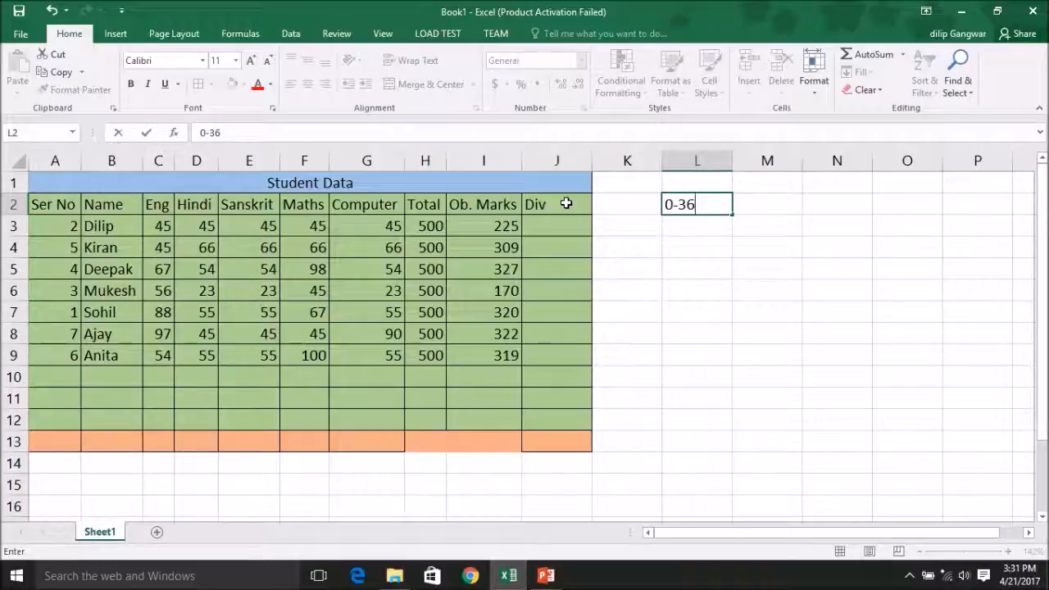
pyautogui.press('Tab')
pyautogui.write('fail')
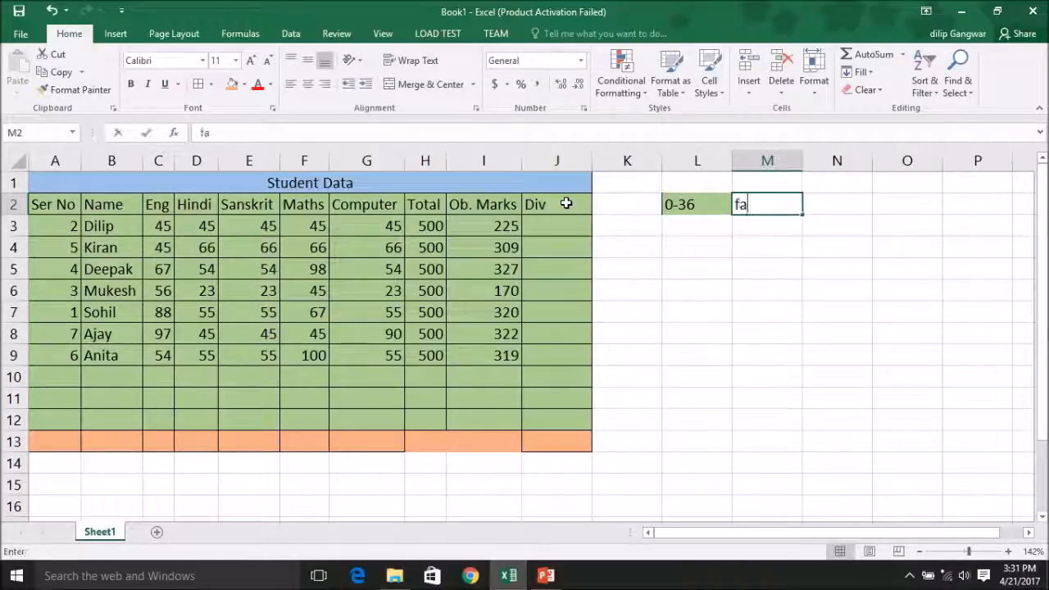
pyautogui.press('Return')
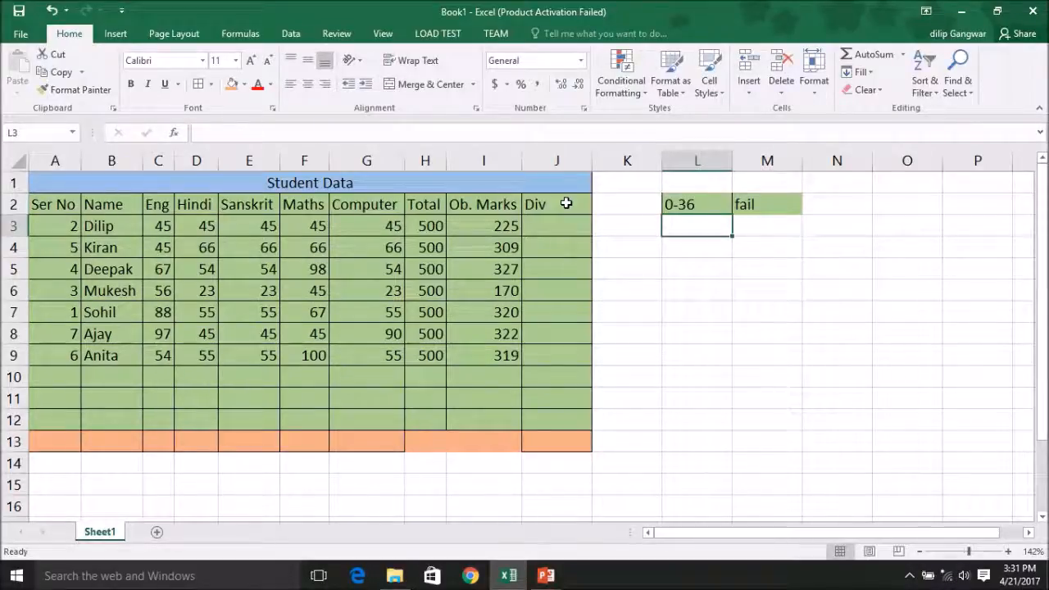
# - Change the percentage range in cell L2 to 0-35
pyautogui.press('BackSpace')
pyautogui.click(696, 205)
pyautogui.doubleClick(697, 205)
pyautogui.press('BackSpace')
pyautogui.write('5')
pyautogui.press('Return')
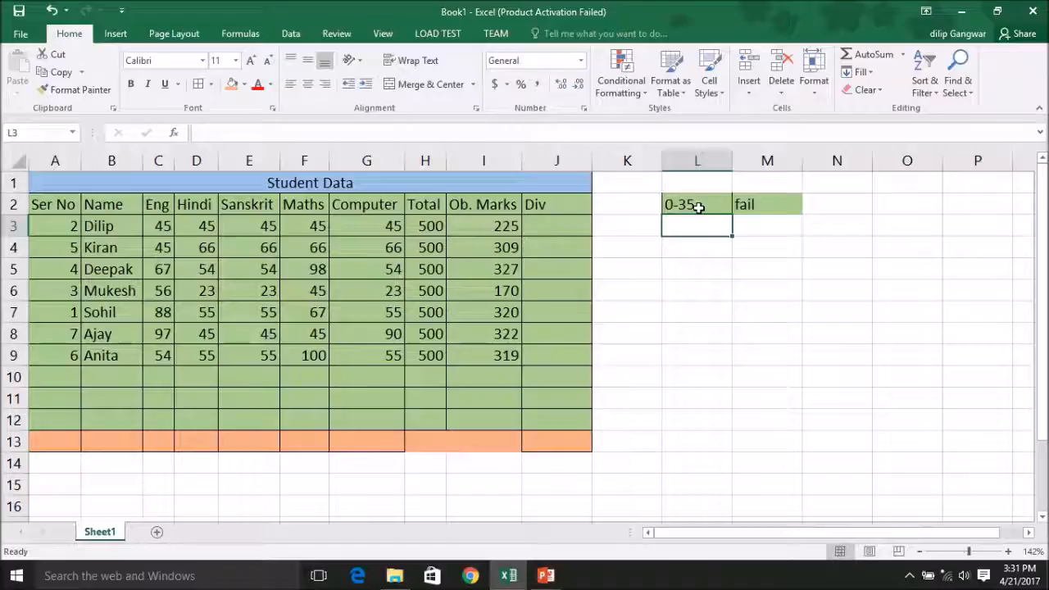
# - Enter the percentage range 36-45 in cell L3 and its division 3rd in cell M3
pyautogui.write('35=')
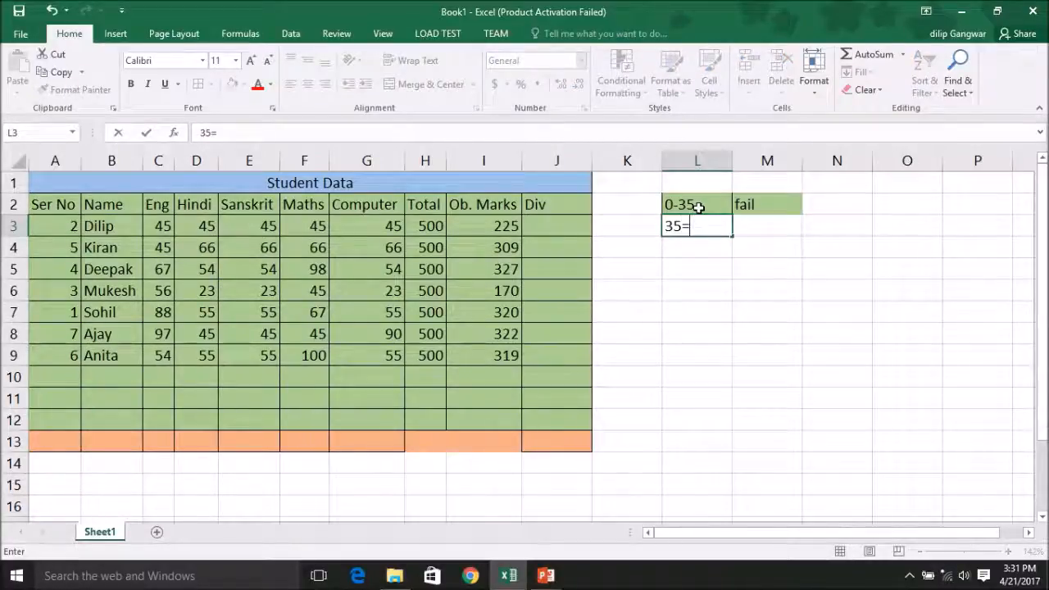
pyautogui.write('-45')
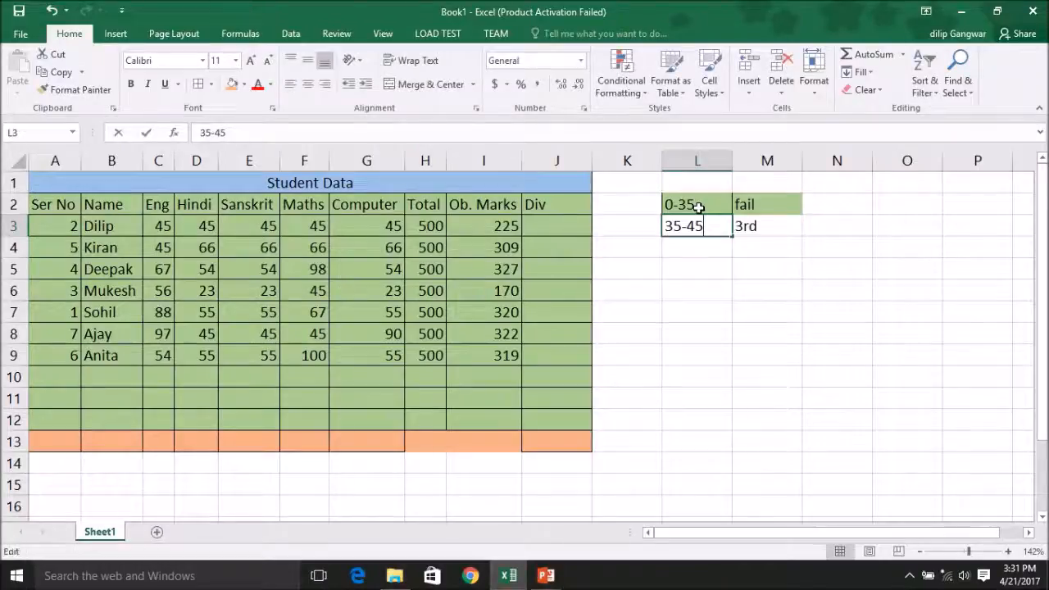
pyautogui.press('Left')
pyautogui.press('Left')
pyautogui.press('Left')
pyautogui.press('BackSpace')
pyautogui.write('6')
pyautogui.press('Return')
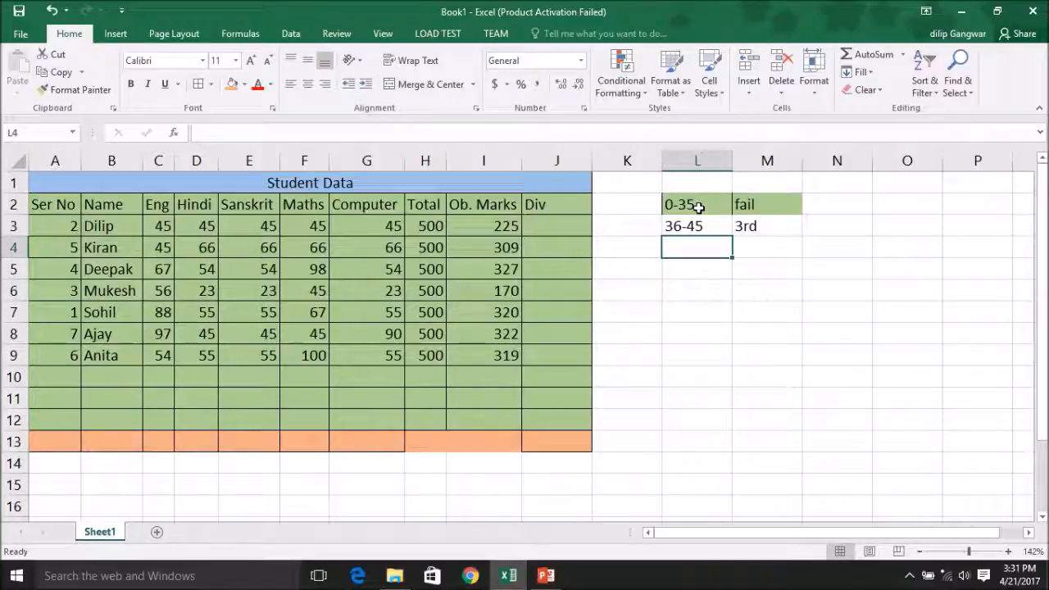
# - Enter the percentage range 46-59 in cell L4 and its division 2nd in cell M4
pyautogui.write('46')
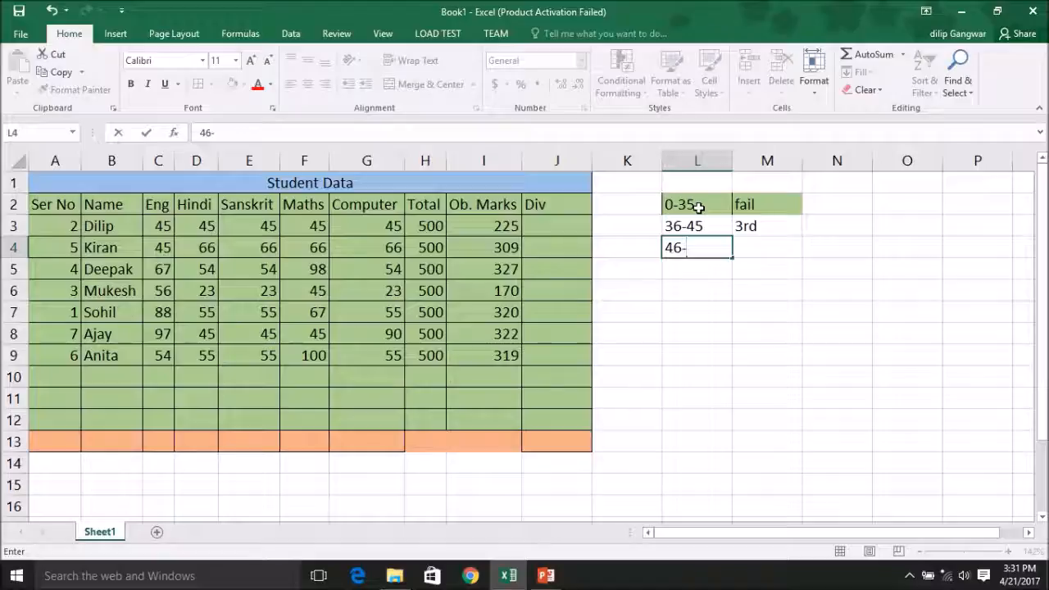
pyautogui.write('-60')
pyautogui.press('BackSpace')
pyautogui.write('59')
pyautogui.press('Return')
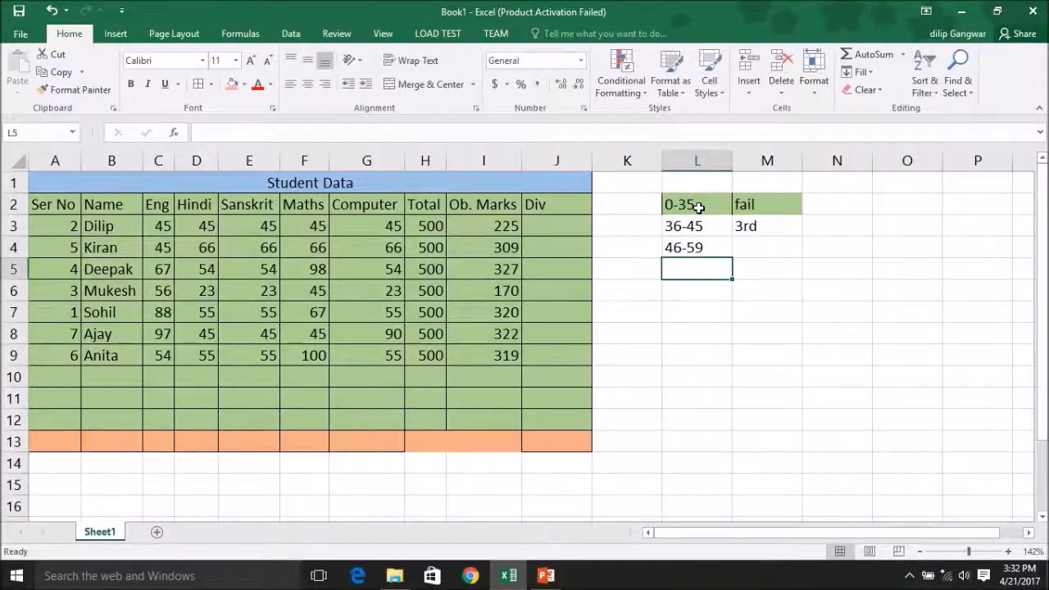
pyautogui.press('Right')
pyautogui.press('Up')
pyautogui.press('Up')
pyautogui.press('Down')
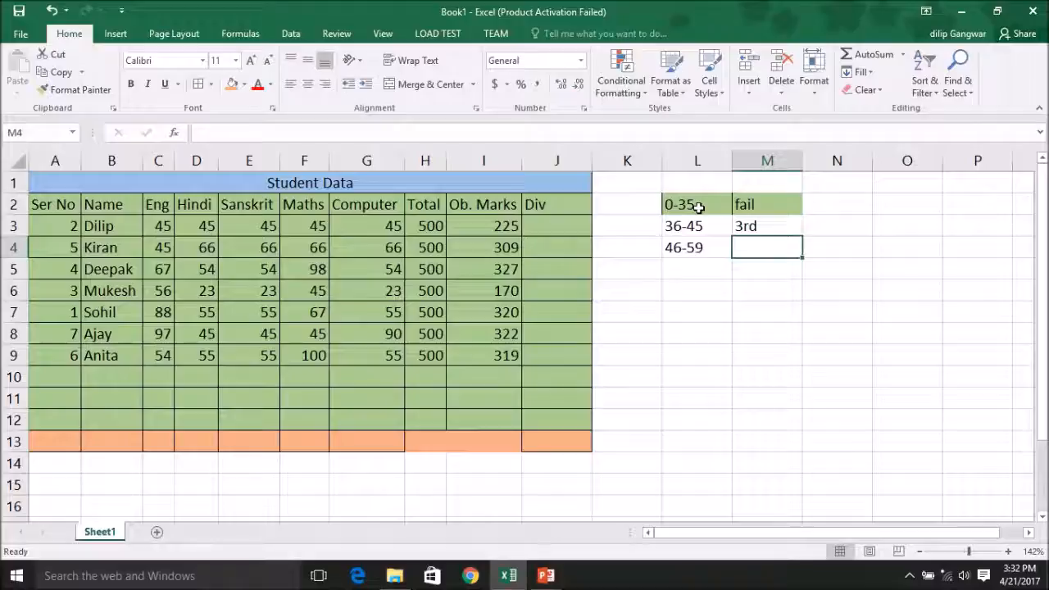
pyautogui.write('2nd')
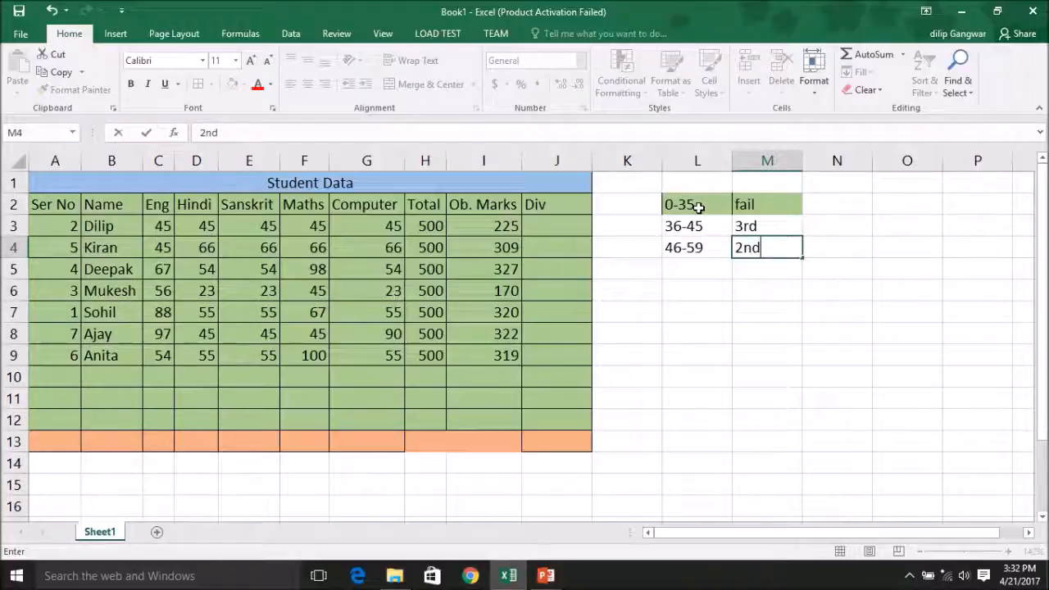
pyautogui.press('Return')
# - Enter 60 in cell L5 and its division 1st in cell M5, completing the grading key
pyautogui.press('Left')
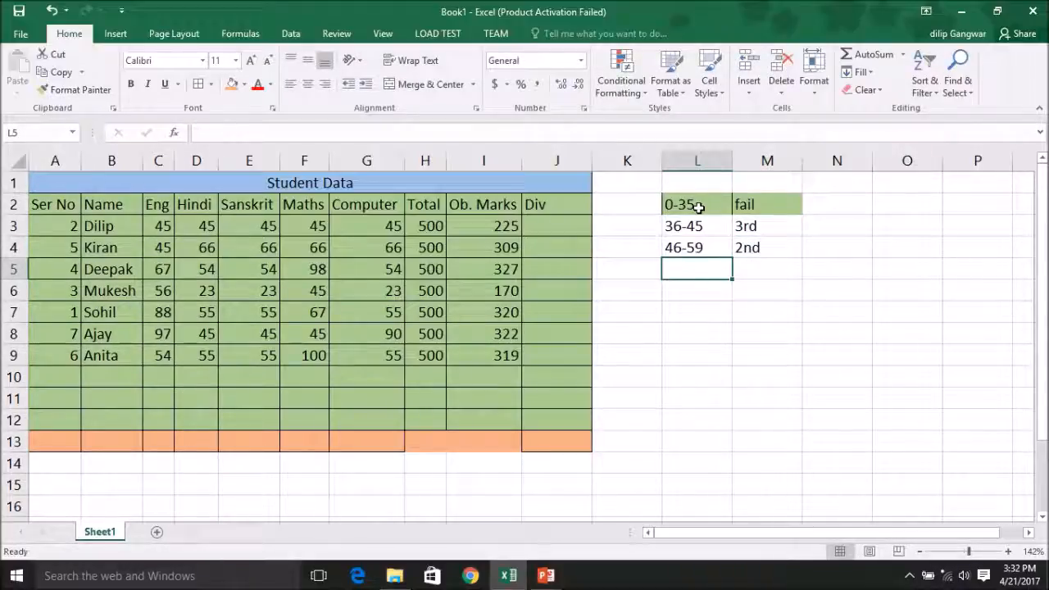
pyautogui.write('60')
pyautogui.press('Tab')
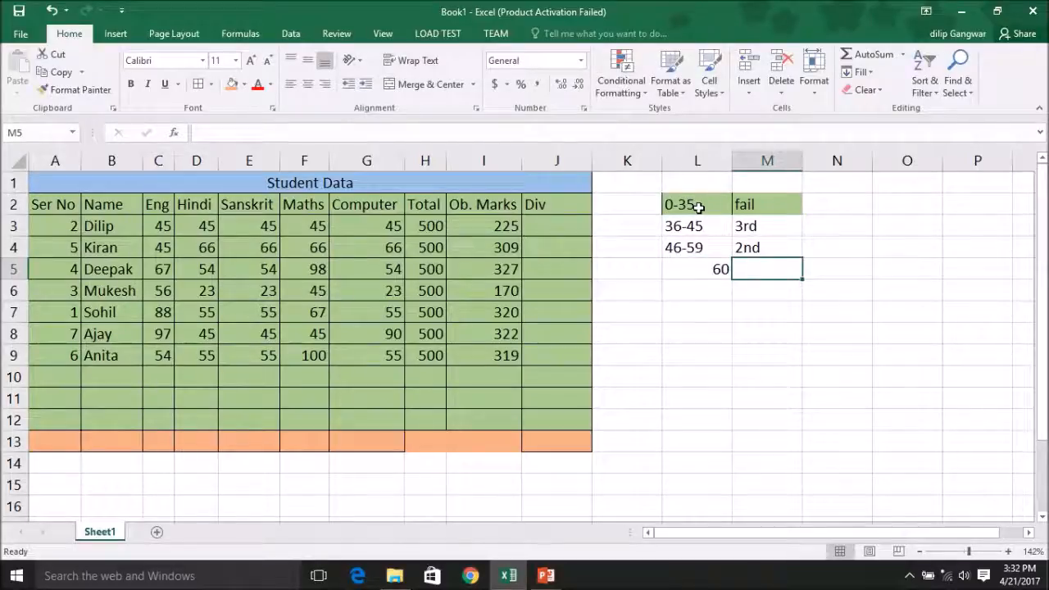
pyautogui.write('1st')
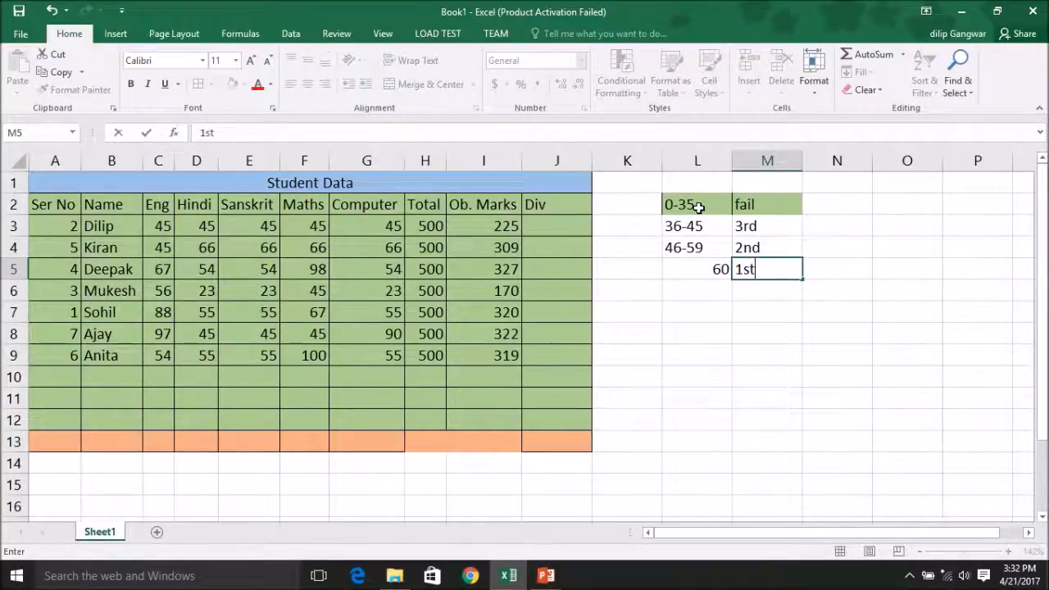
pyautogui.press('Return')
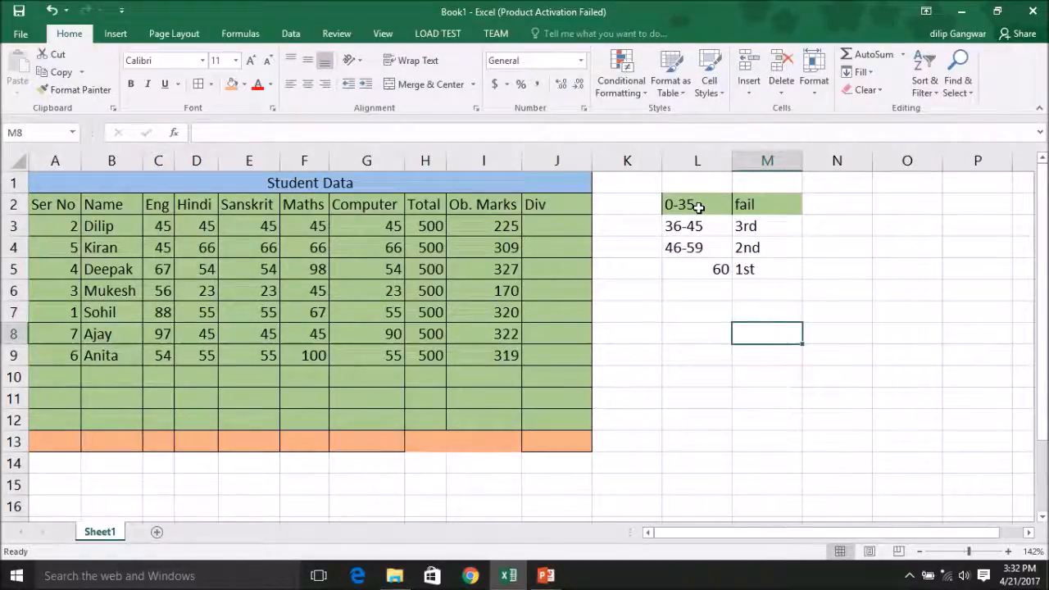
pyautogui.click(669, 211)
pyautogui.moveTo(669, 210); pyautogui.dragTo(804, 306)
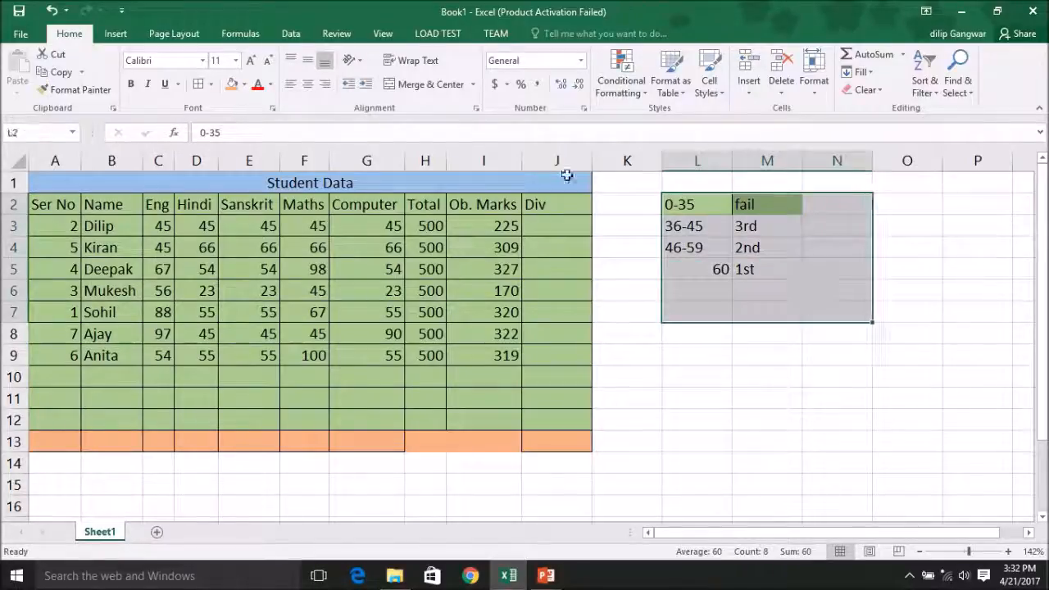
pyautogui.click(539, 236)
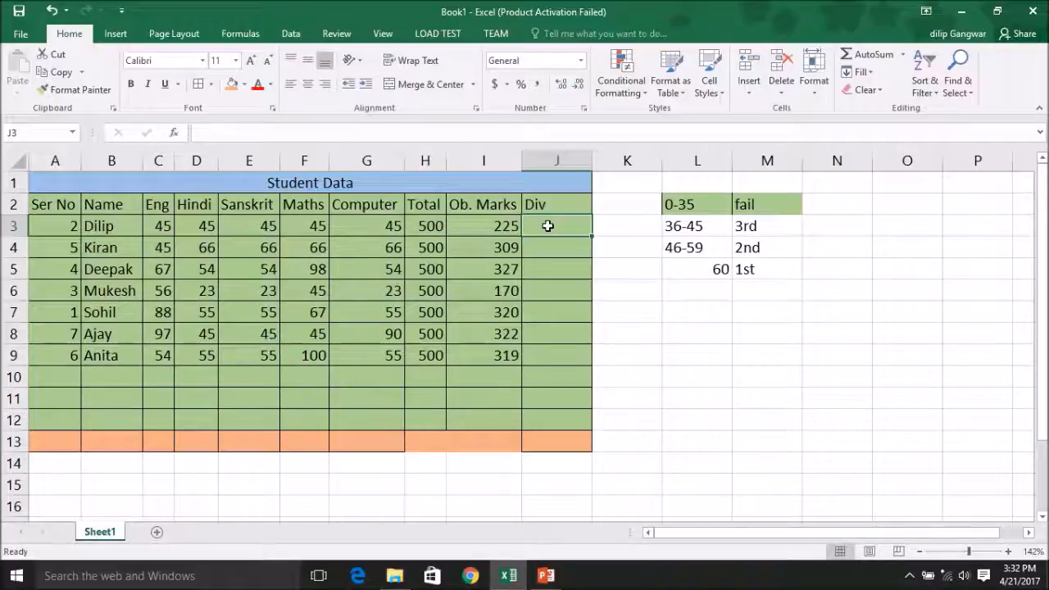
pyautogui.write('=if')
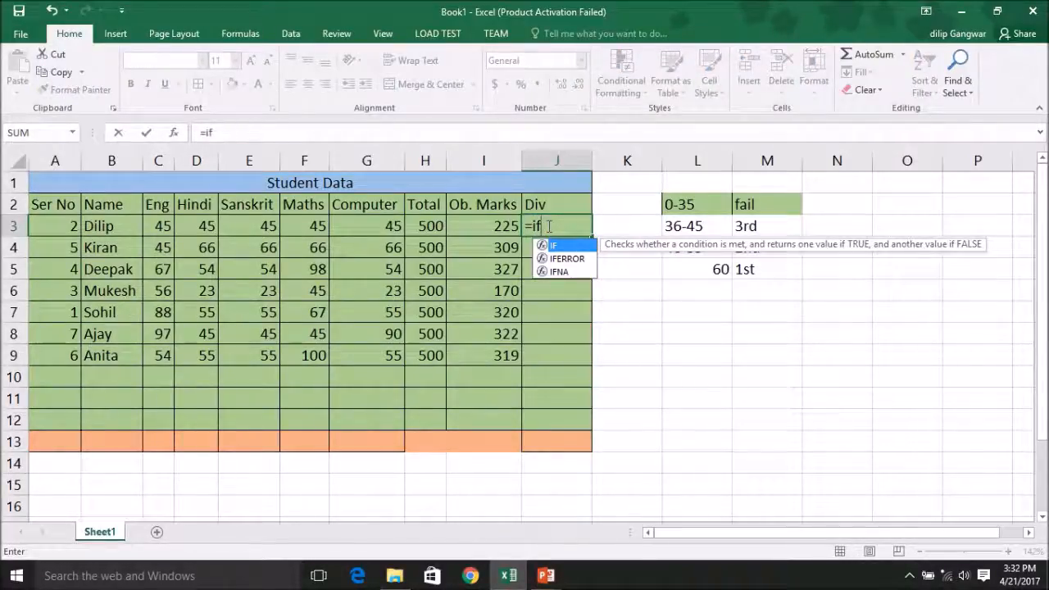
pyautogui.press('Tab')
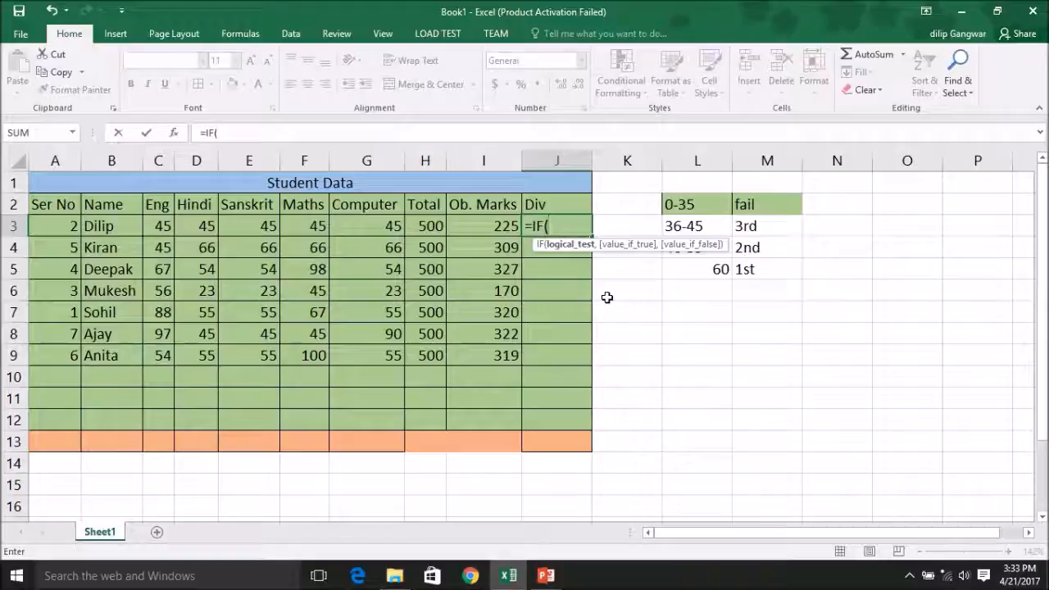
pyautogui.write('i3')
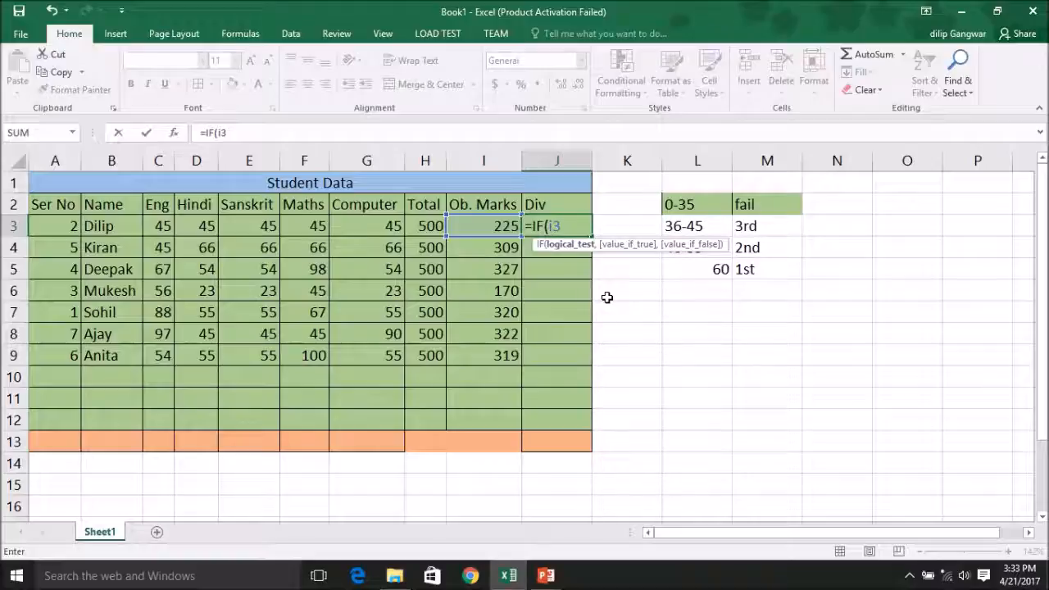
pyautogui.write('>')
pyautogui.press('BackSpace')
pyautogui.press('BackSpace')
pyautogui.press('BackSpace')
pyautogui.press('BackSpace')
pyautogui.press('BackSpace')
pyautogui.press('BackSpace')
pyautogui.press('BackSpace')
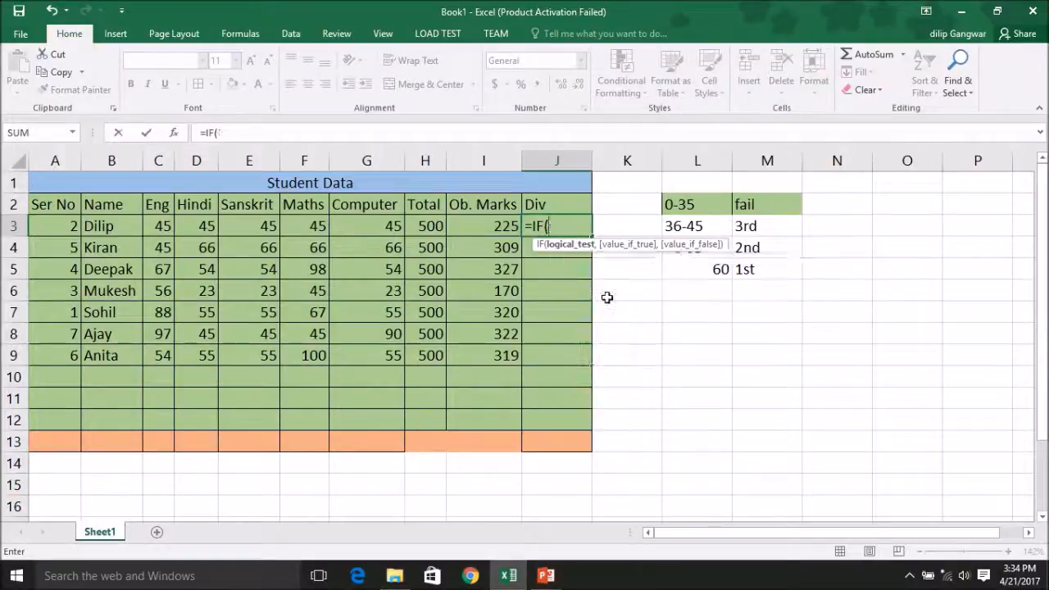
pyautogui.click(824, 387)
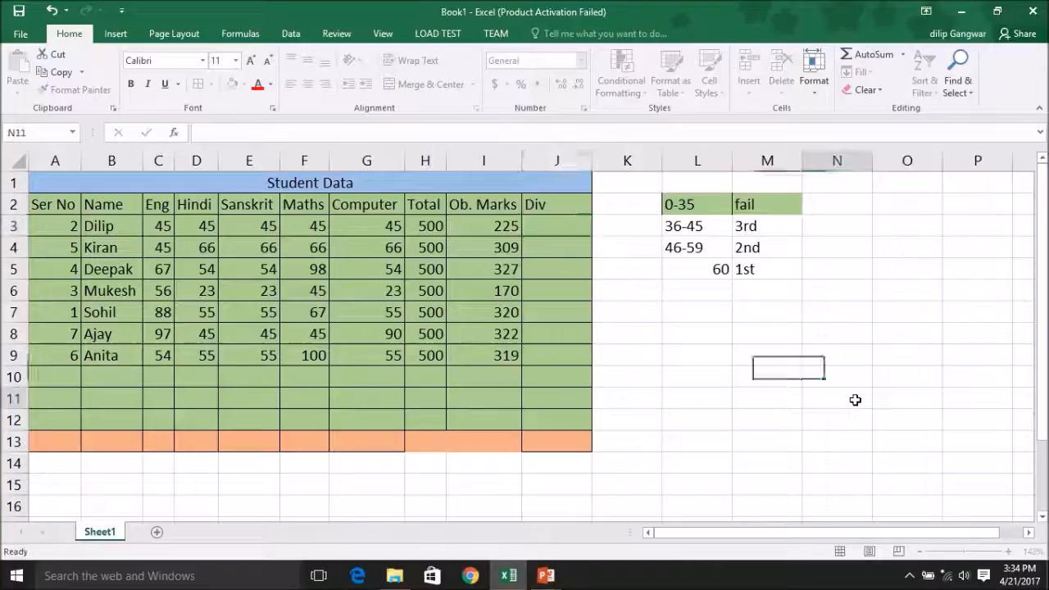
# - Insert a new column before the Div column and enter the heading Per in cell J2
pyautogui.click(545, 160)
pyautogui.rightClick(545, 159)
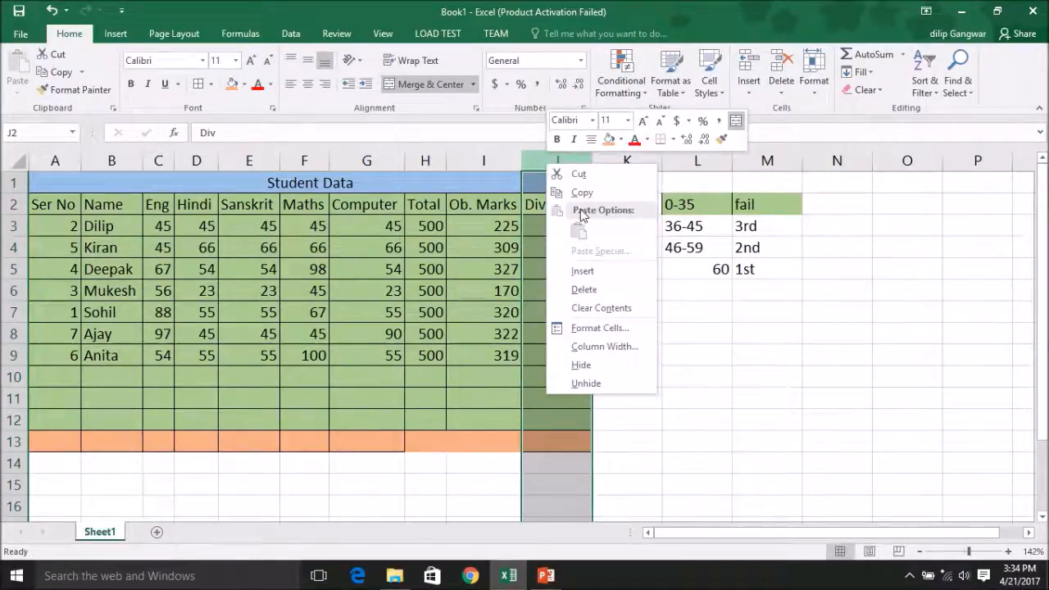
pyautogui.click(603, 269)
pyautogui.click(559, 237)
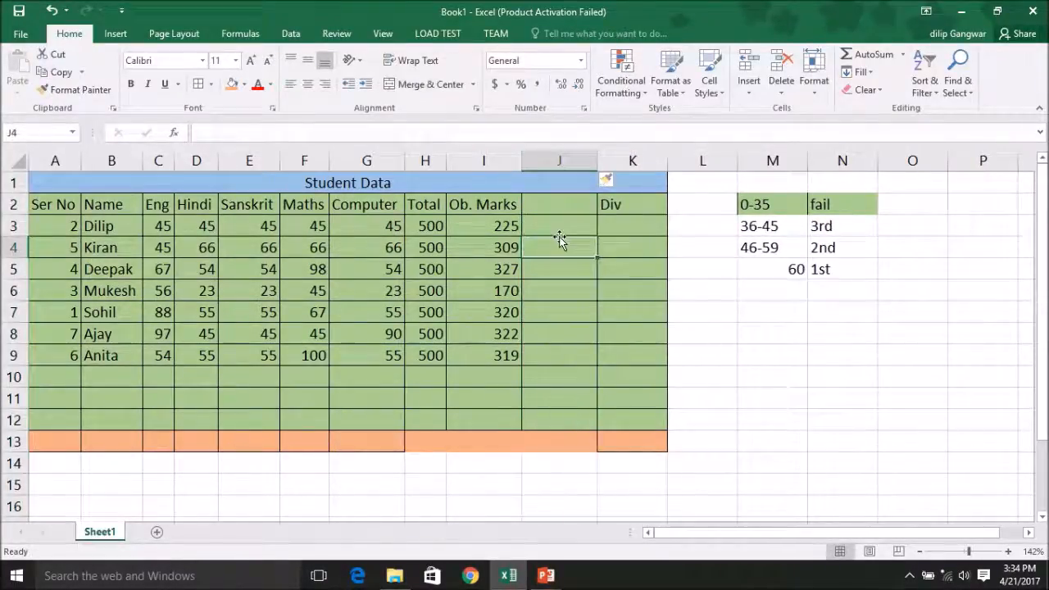
pyautogui.click(552, 209)
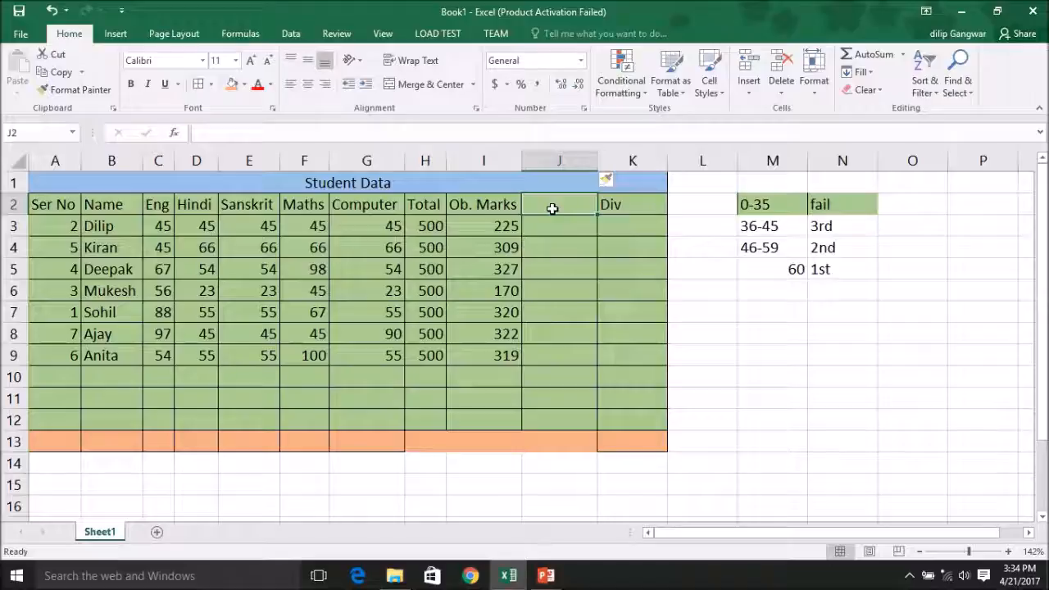
pyautogui.write('Per')
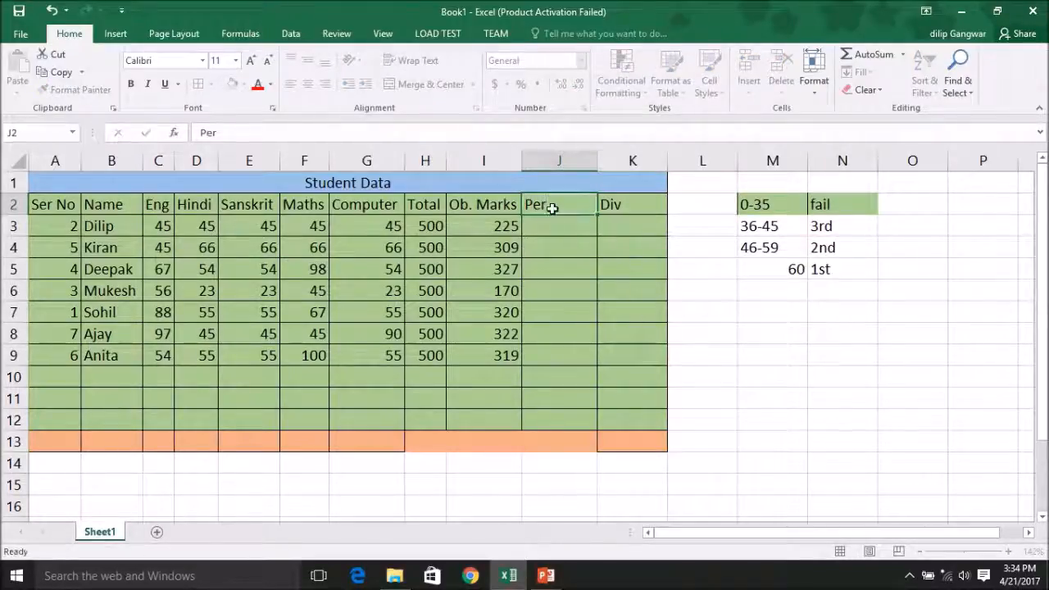
pyautogui.press('Return')
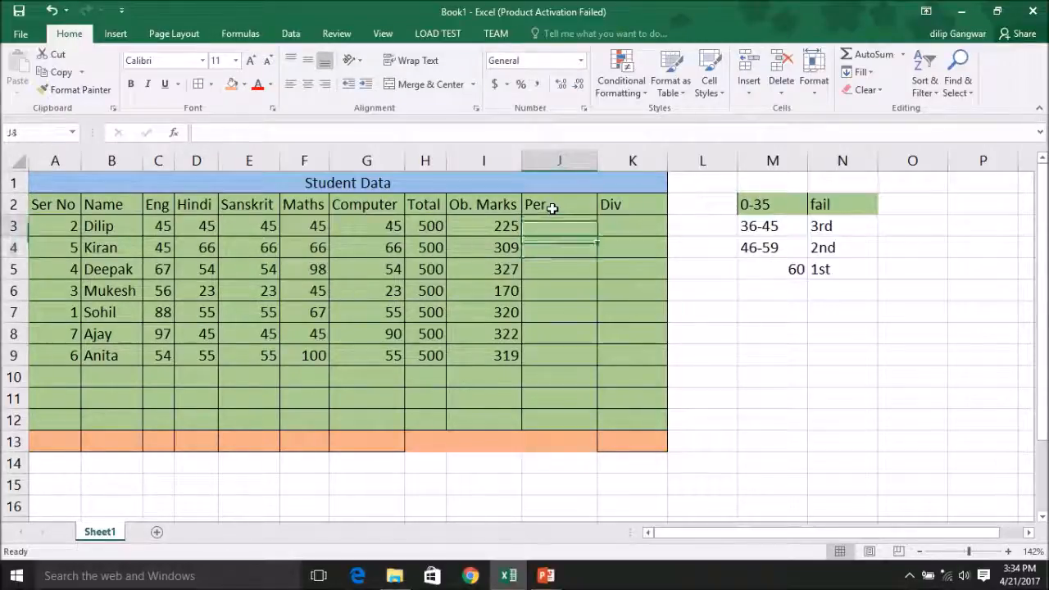
# - Calculate the first student's percentage in cell J3 with the formula =SUM(I3*100)/H3
pyautogui.write('=')
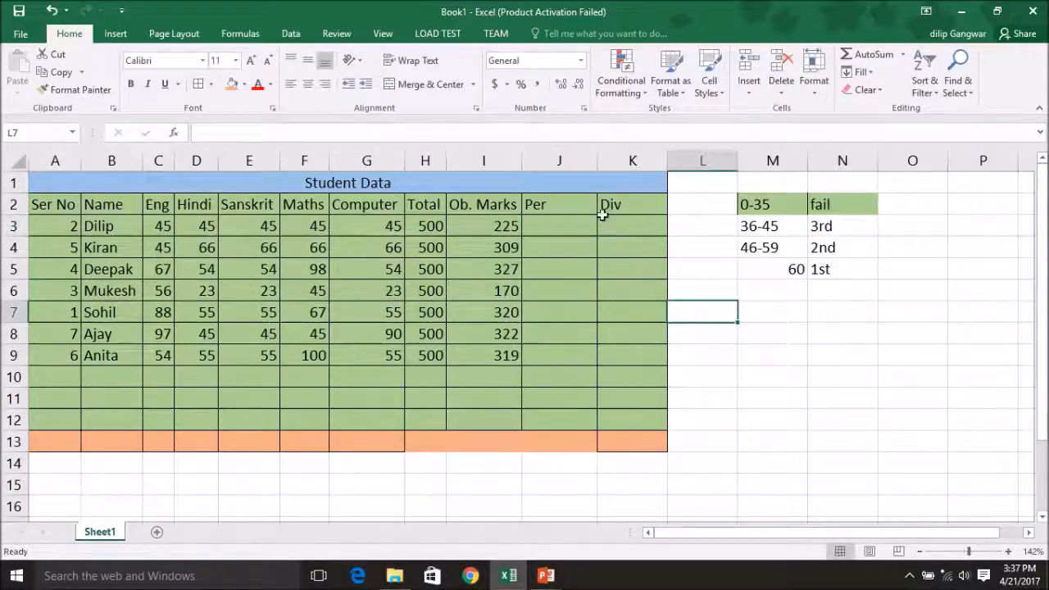
pyautogui.click(571, 218)
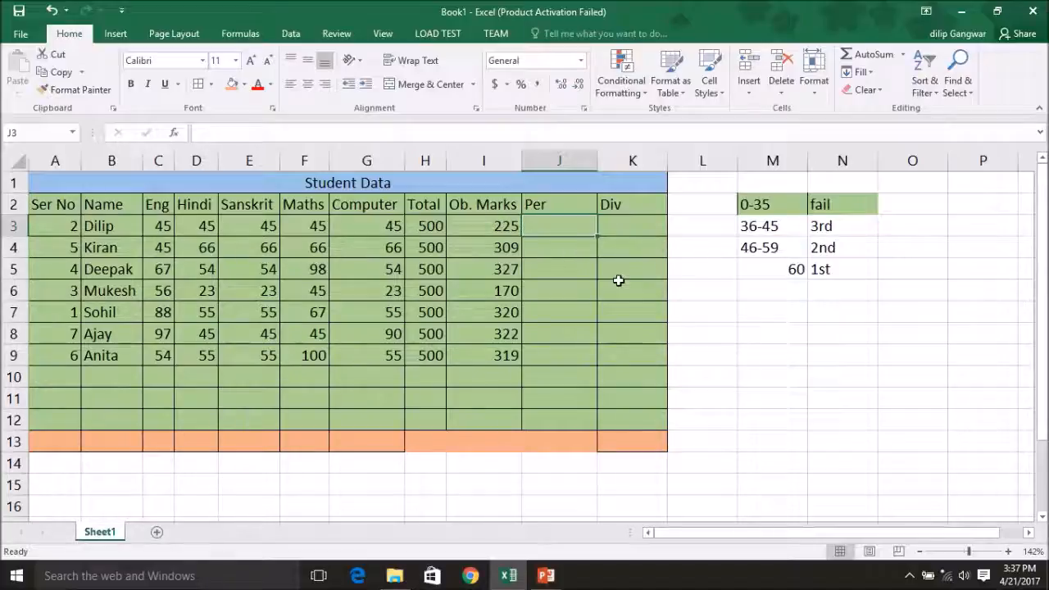
pyautogui.write('i')
pyautogui.press('BackSpace')
pyautogui.write('=')
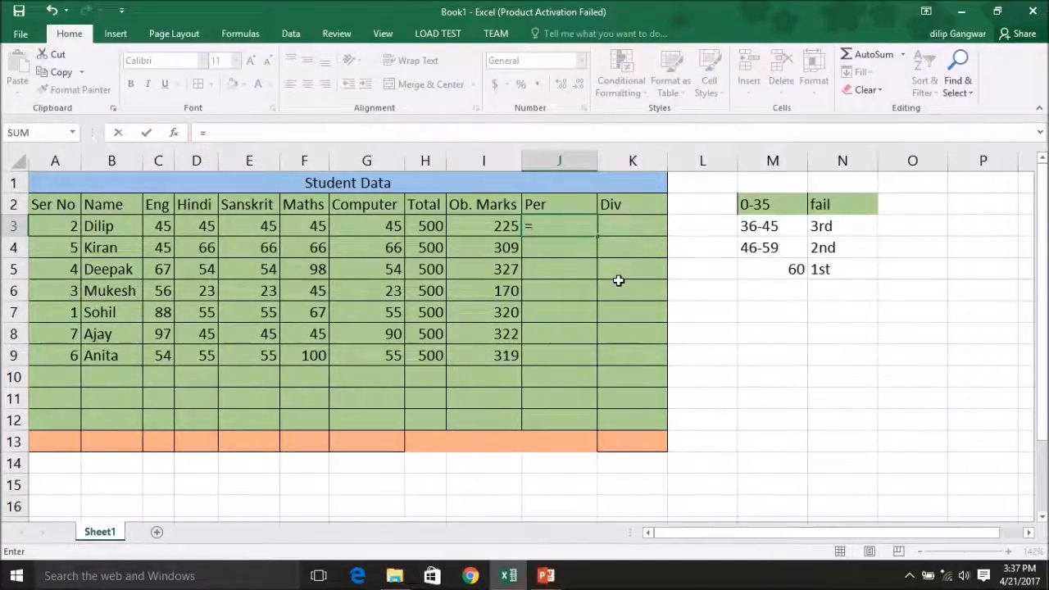
pyautogui.write('sum')
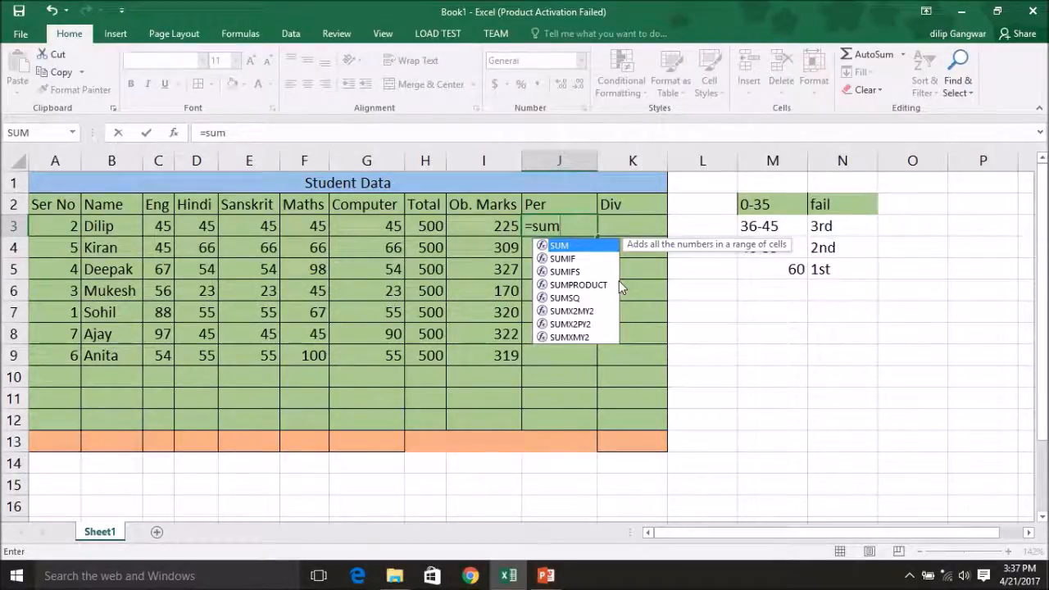
pyautogui.press('Tab')
pyautogui.write('i3')
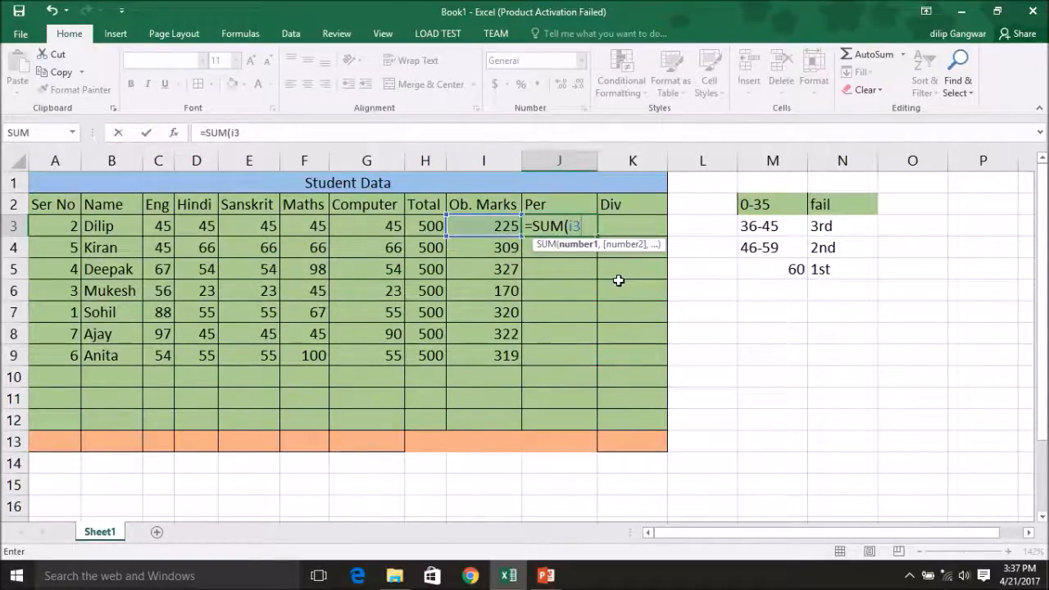
pyautogui.write('*100')
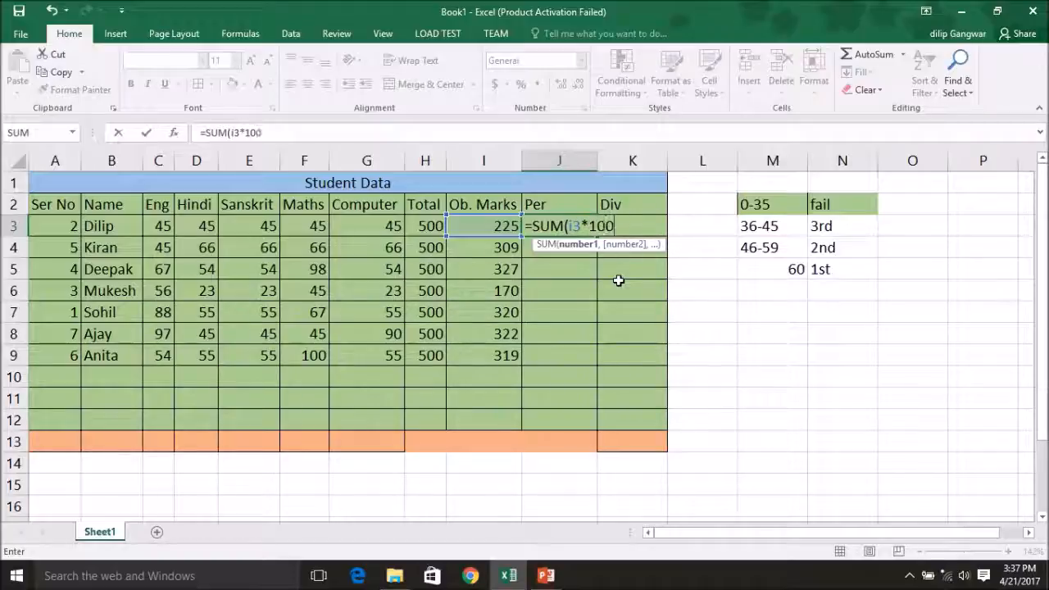
pyautogui.write(')/')
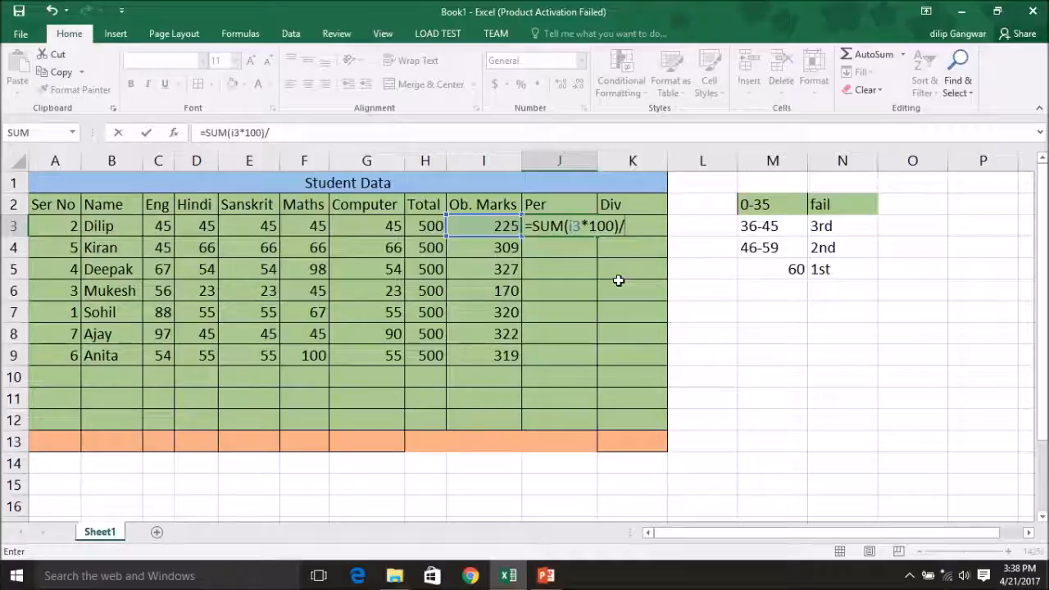
pyautogui.write('h3')
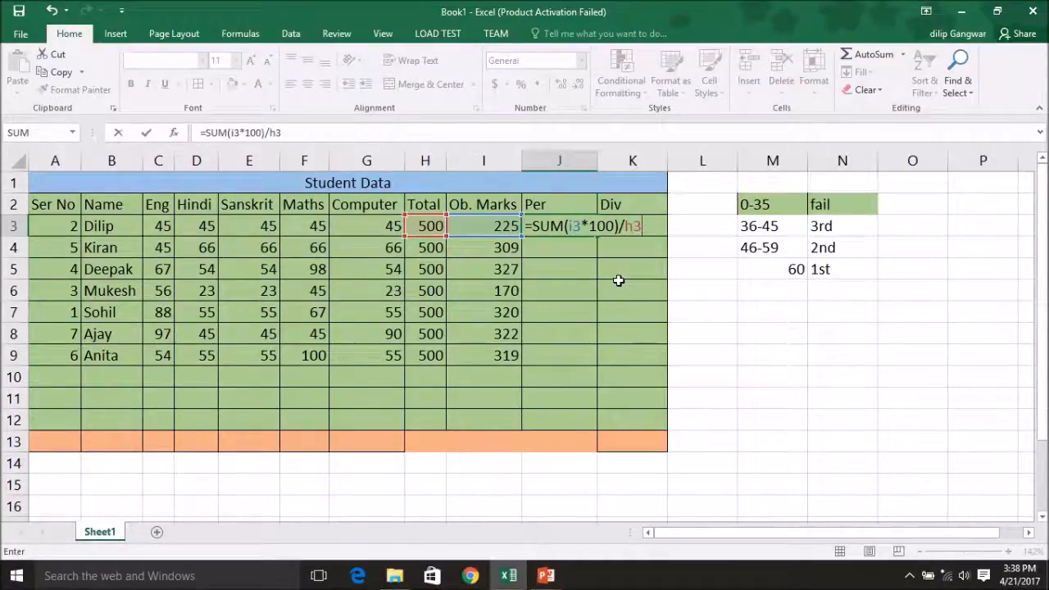
pyautogui.press('Return')
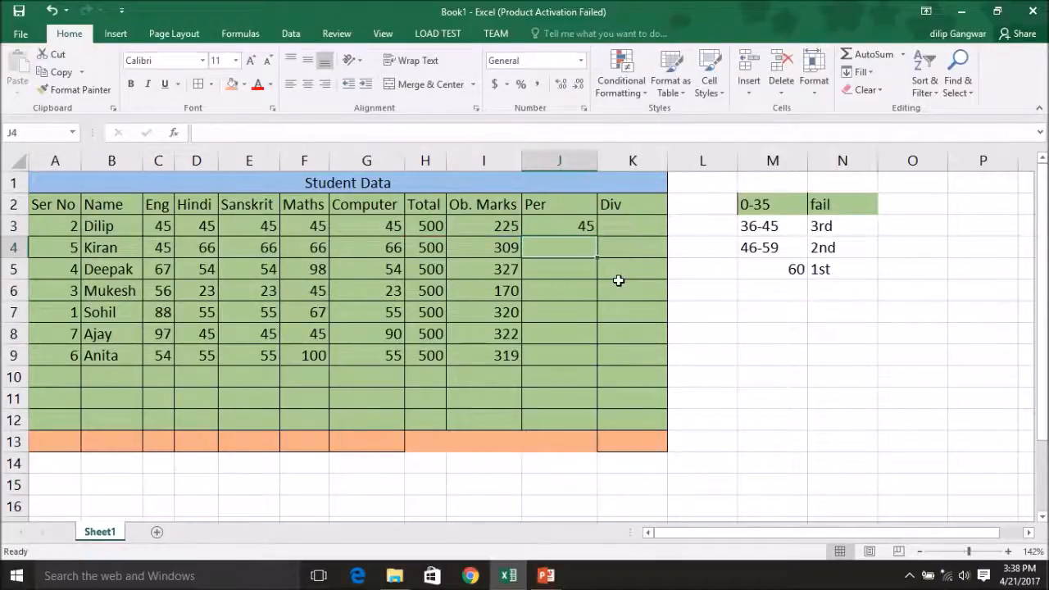
# - Copy the percentage formula from J3 down the Per column through row 9
pyautogui.press('Up')
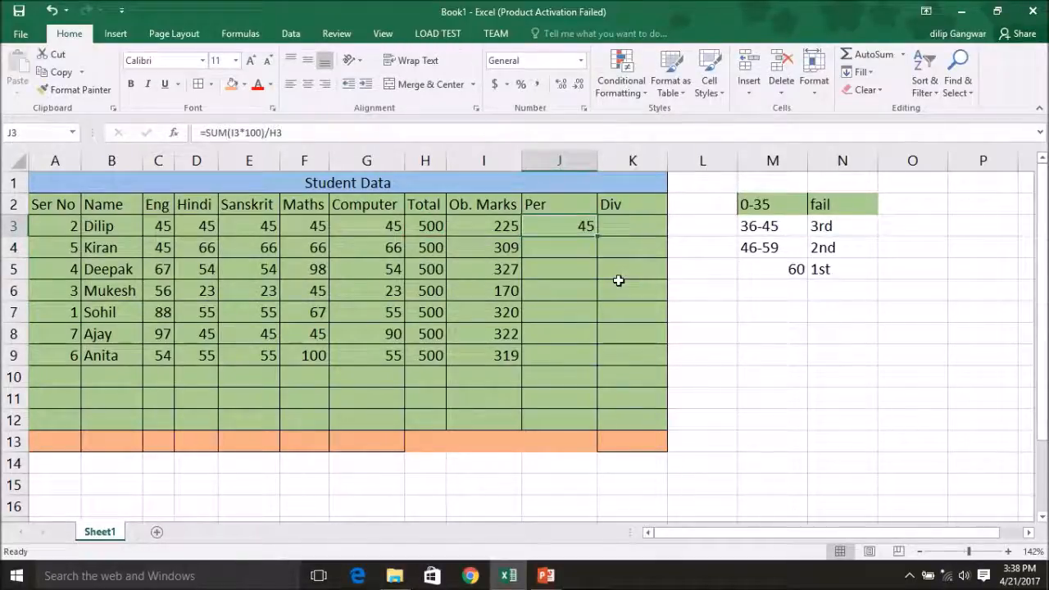
pyautogui.moveTo(597, 236); pyautogui.dragTo(599, 366)
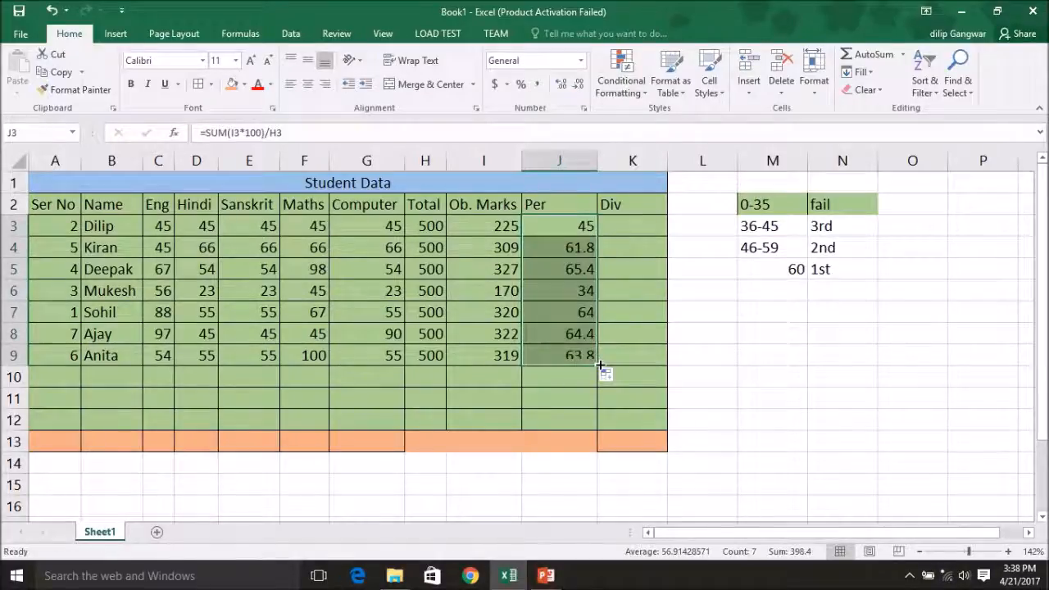
pyautogui.click(660, 271)
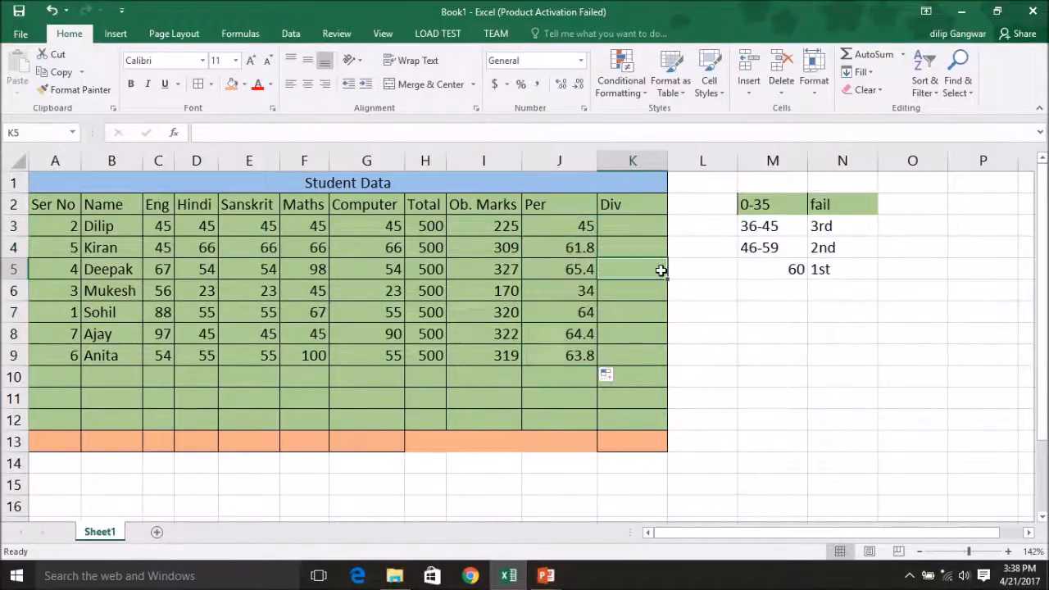
# - Start the division formula in cell K3 as =IF(j3>=0, using the percentage cell for the logical test
pyautogui.click(646, 229)
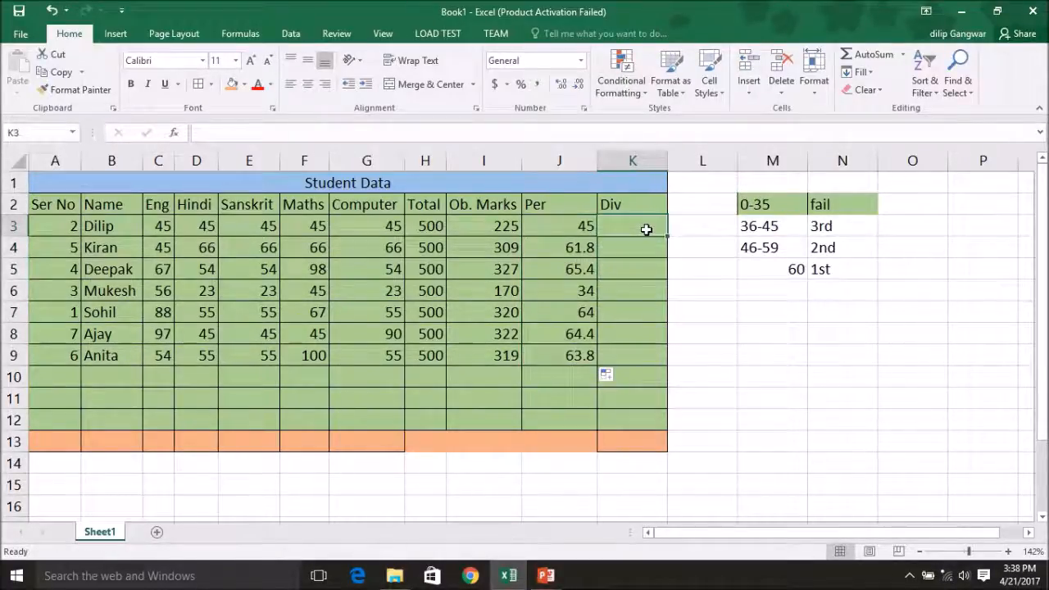
pyautogui.write('=if')
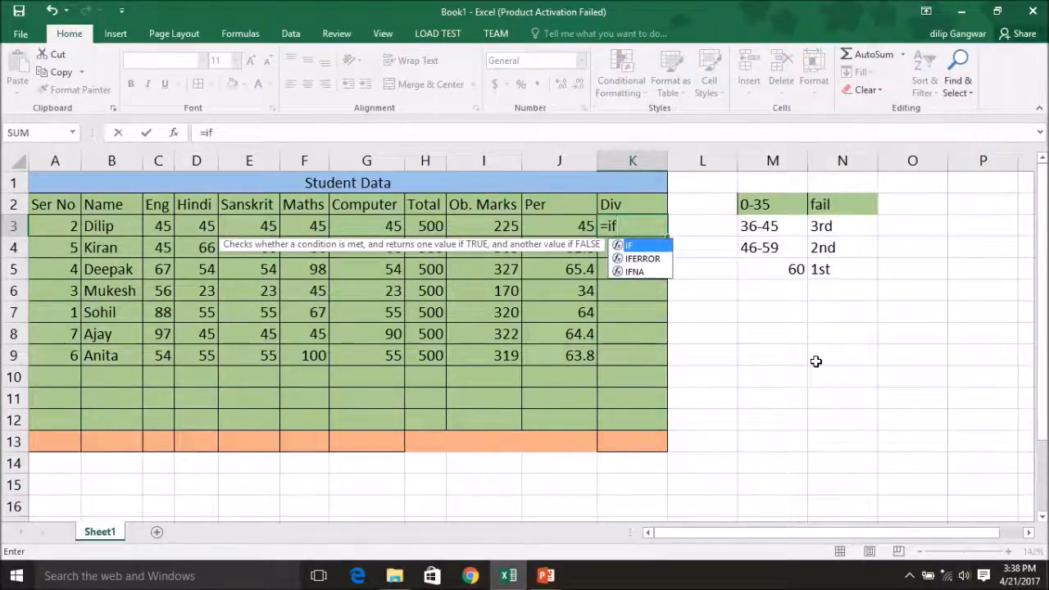
pyautogui.press('Tab')
pyautogui.write('(')
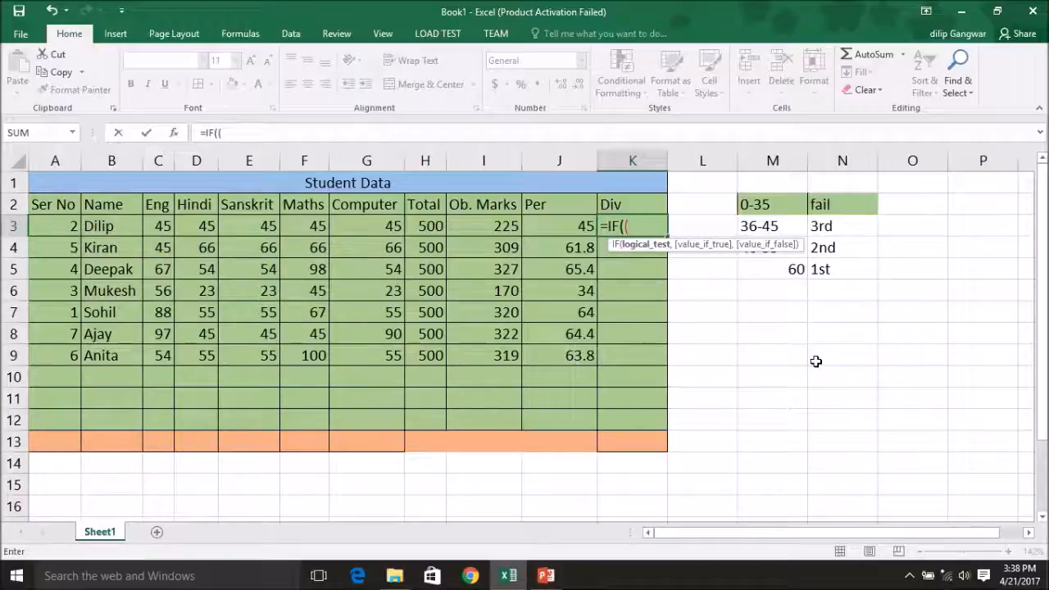
pyautogui.press('BackSpace')
pyautogui.write('j3>0')
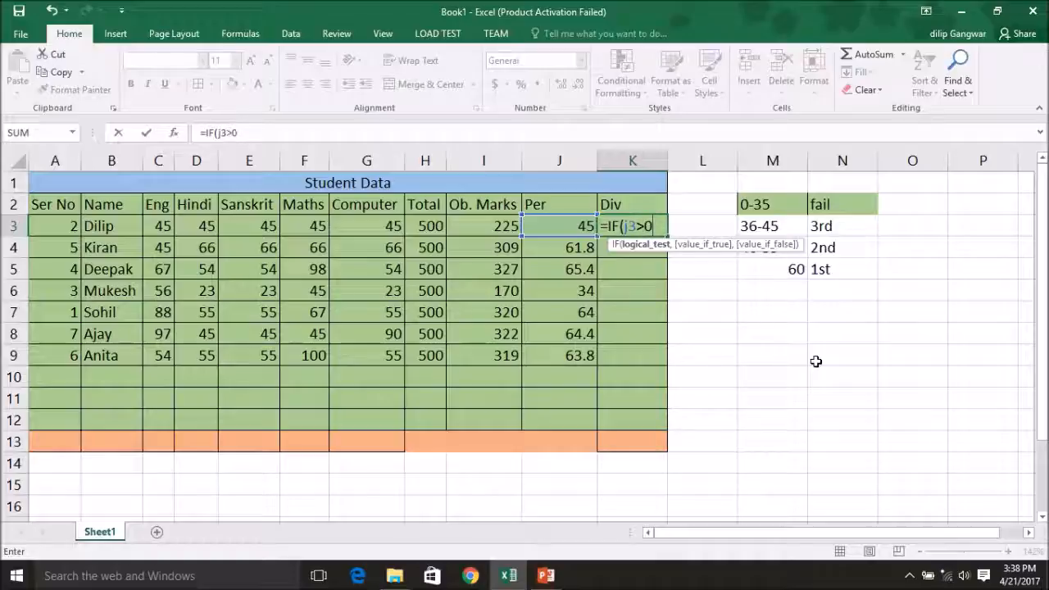
pyautogui.press('BackSpace')
pyautogui.write('=0')
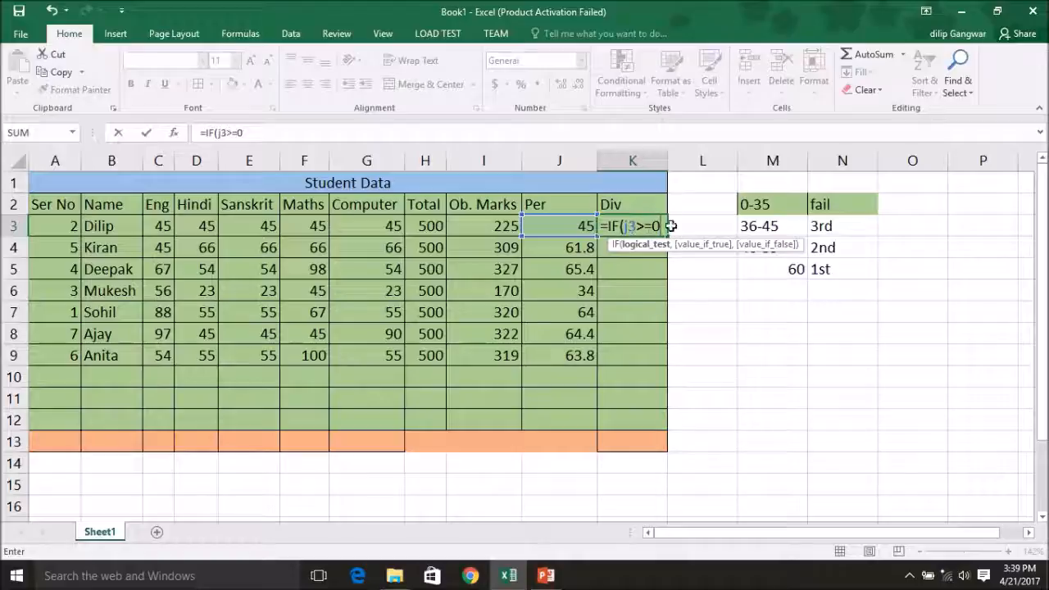
# - Insert an AND function before the j3>=0 condition in K3's formula, making it =IF(and(j3>=0, and continue at its end
pyautogui.click(625, 226)
pyautogui.write('and(')
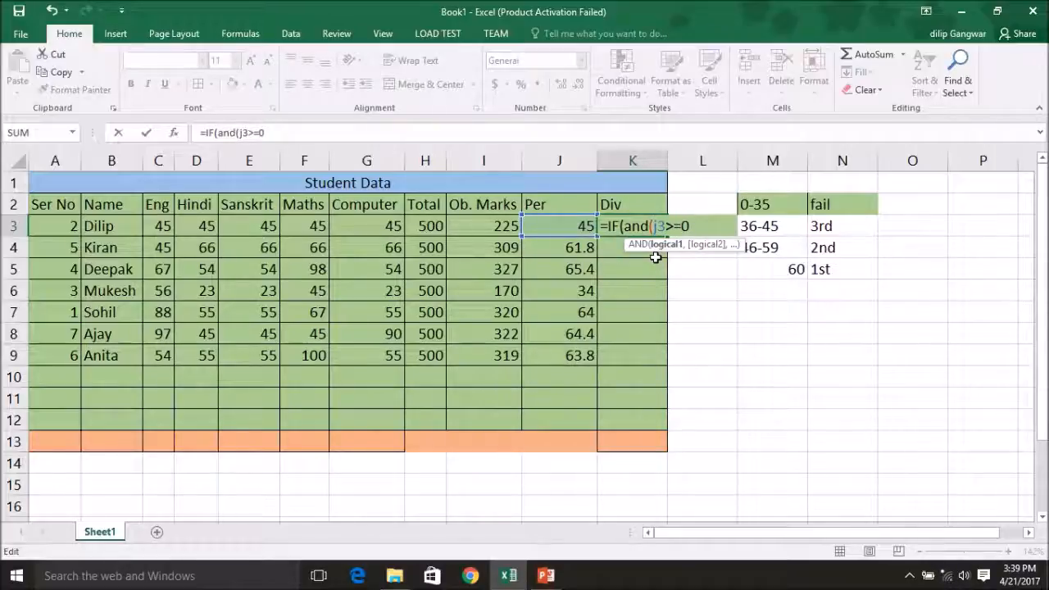
pyautogui.click(712, 232)
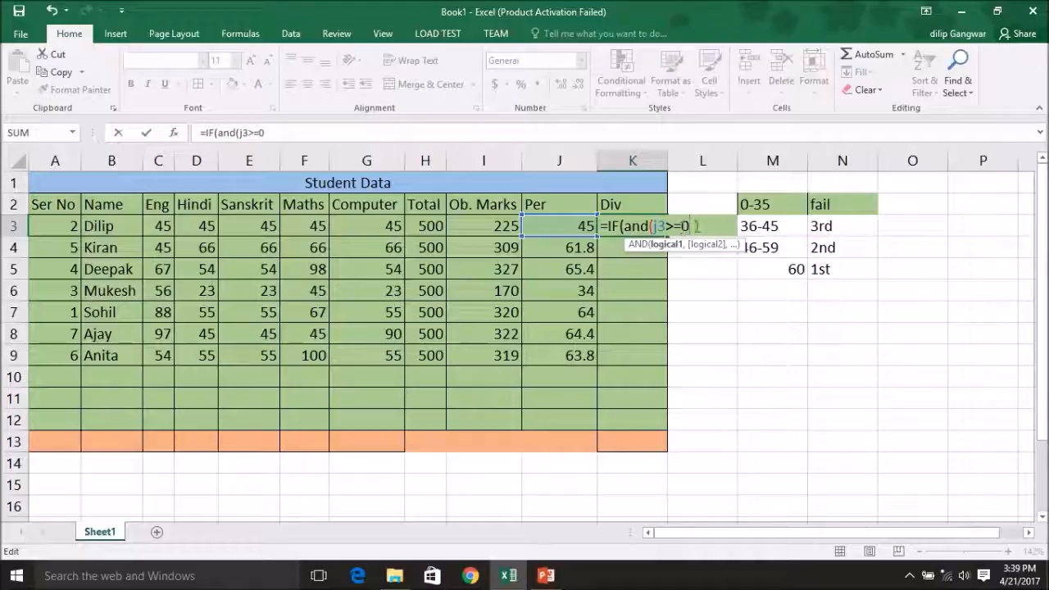